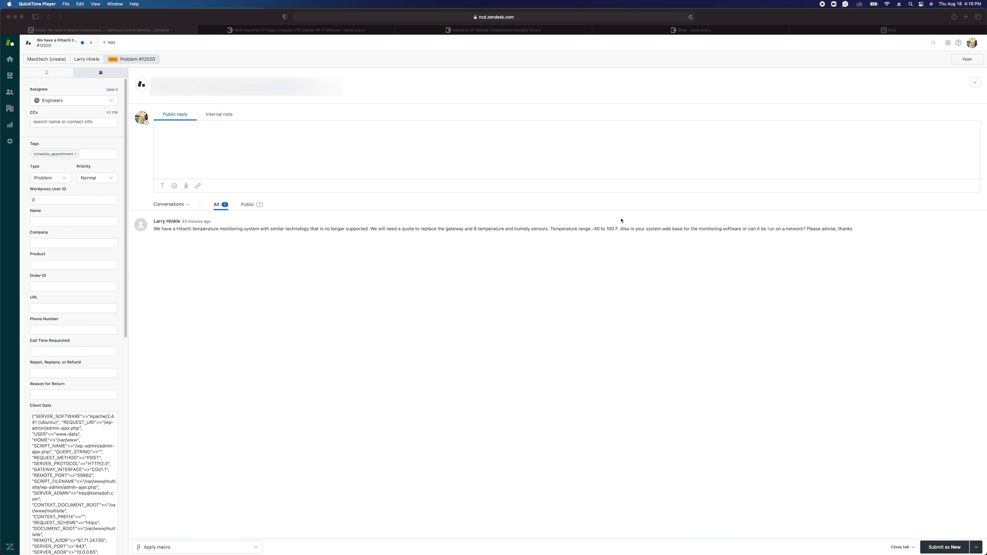
Review the store pages for the Industrial IoT Edge Computer and the Industrial IoT Remote Temperature Humidity Sensor
{"action": "left_click", "coordinate": [295, 31]}
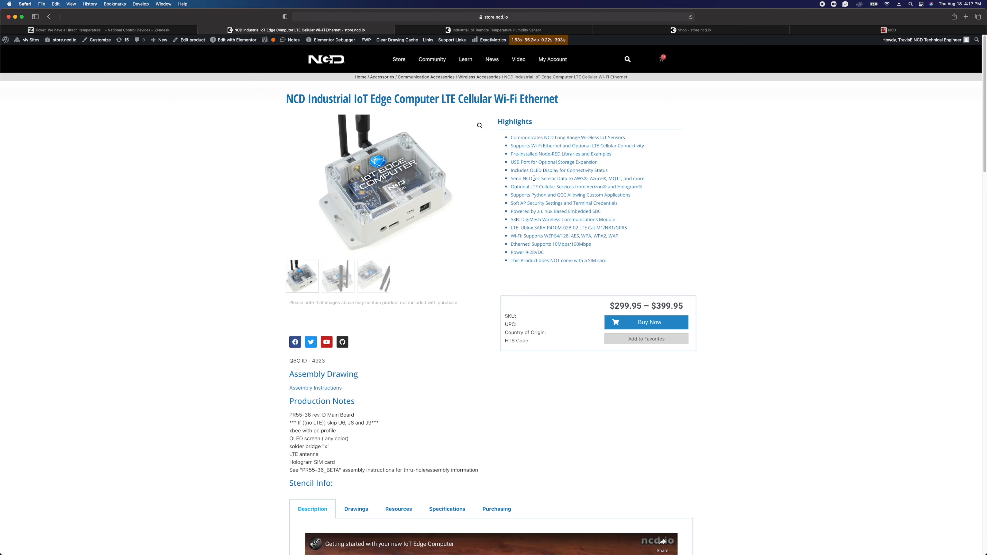
{"action": "left_click", "coordinate": [470, 29]}
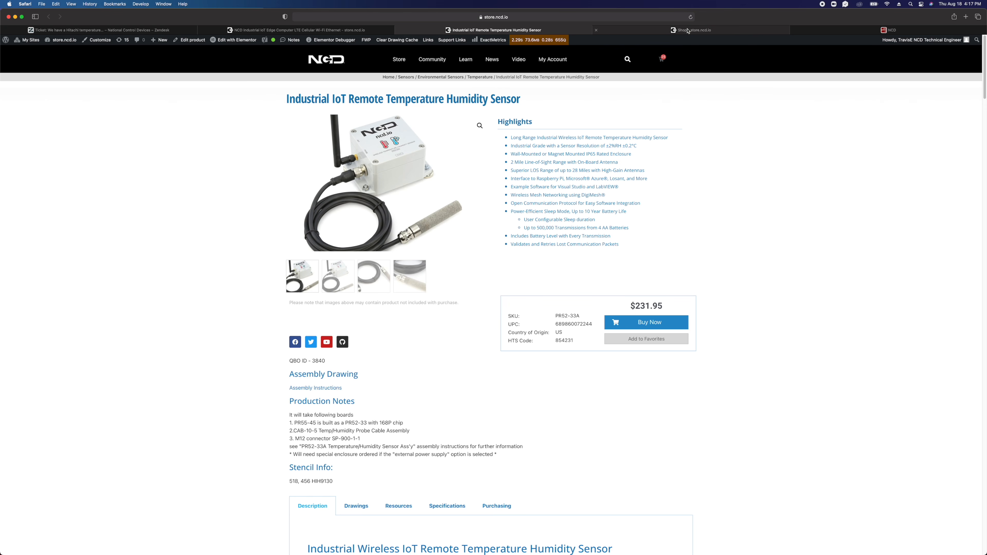
{"action": "mouse_move", "coordinate": [687, 31]}
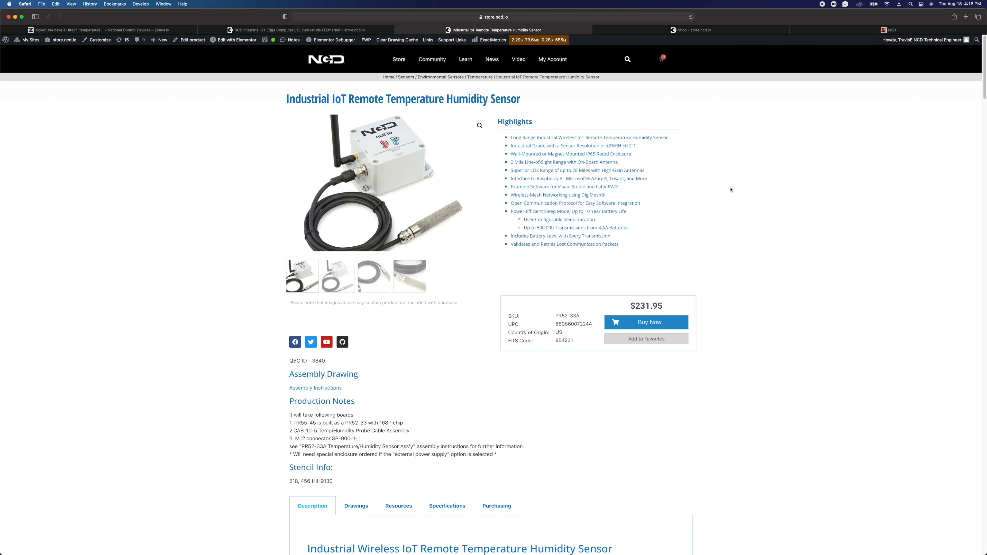
{"action": "left_click", "coordinate": [367, 30]}
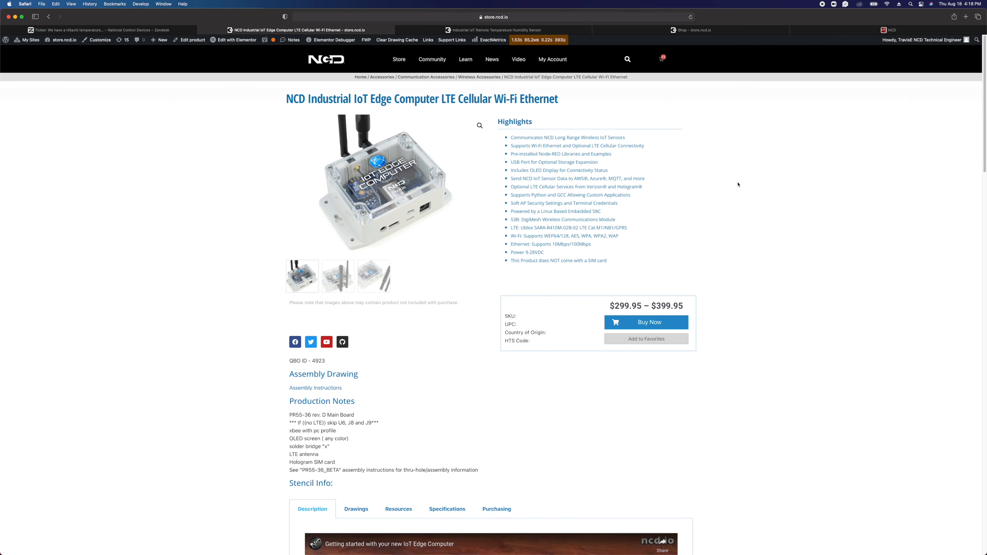
{"action": "left_click", "coordinate": [571, 30]}
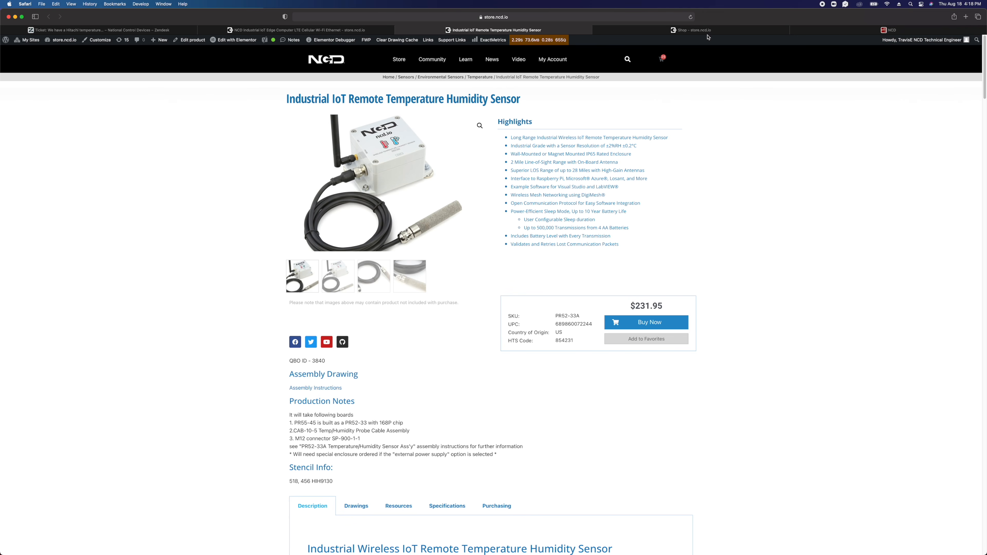
Browse the store's enterprise sensor listing, examining the pressure, linear displacement and ultrasonic tank level sensors
{"action": "left_click", "coordinate": [700, 30]}
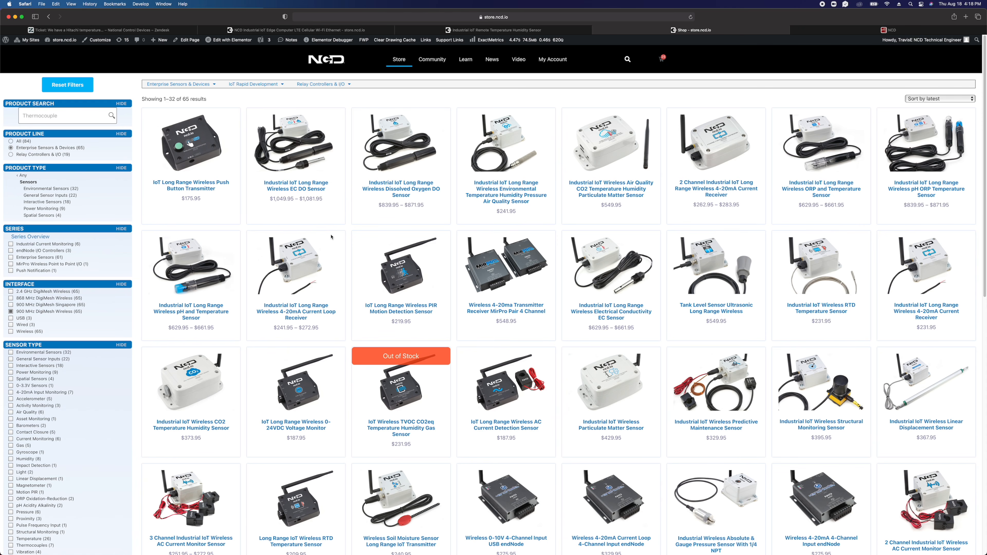
{"action": "scroll", "coordinate": [692, 517], "scroll_direction": "down", "scroll_amount": 3}
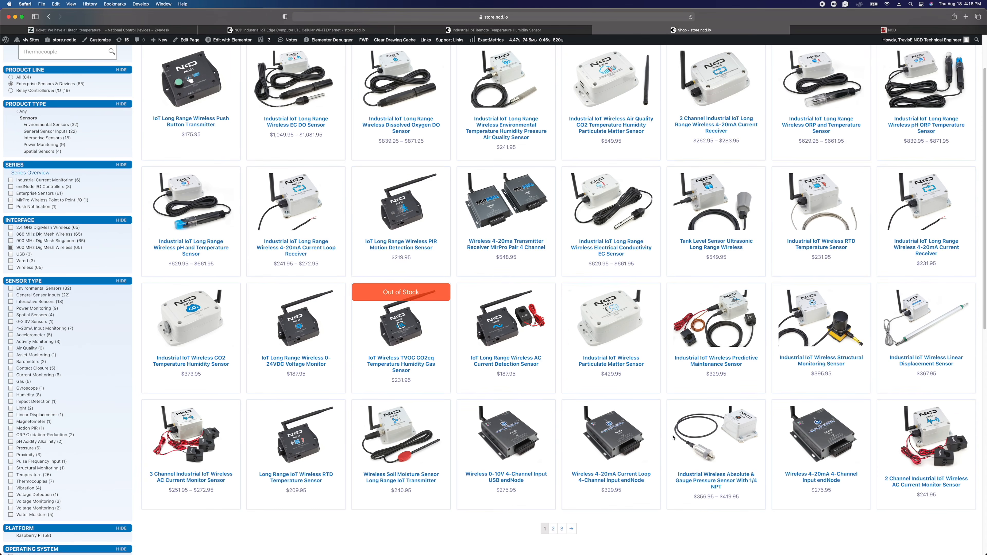
{"action": "left_click_drag", "start_coordinate": [677, 471], "coordinate": [750, 491]}
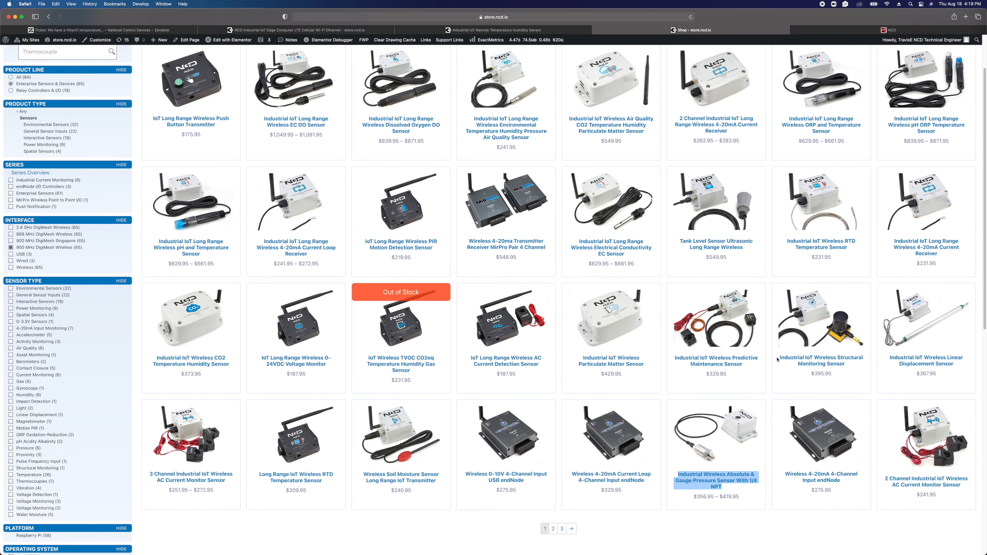
{"action": "left_click_drag", "start_coordinate": [777, 359], "coordinate": [963, 369]}
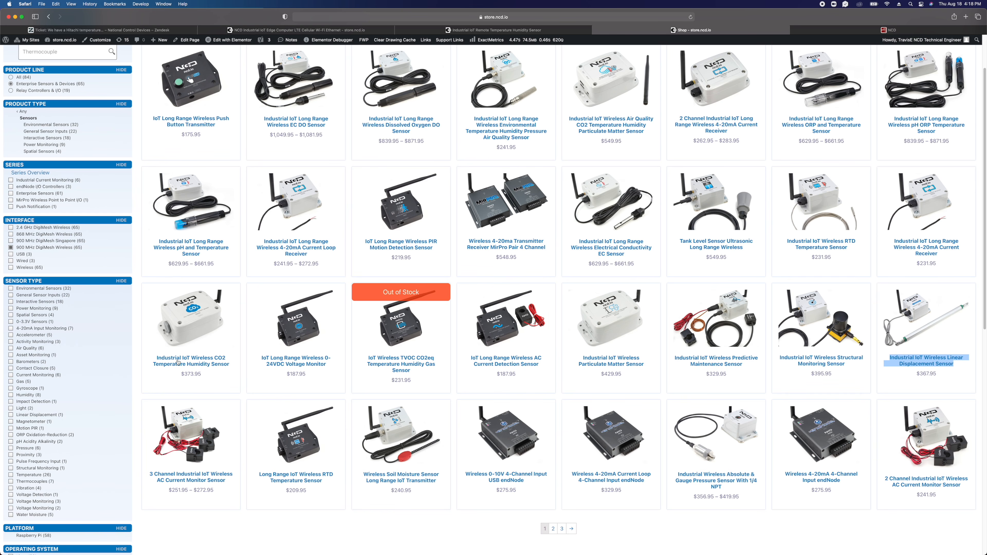
{"action": "scroll", "coordinate": [198, 245], "scroll_direction": "up", "scroll_amount": 3}
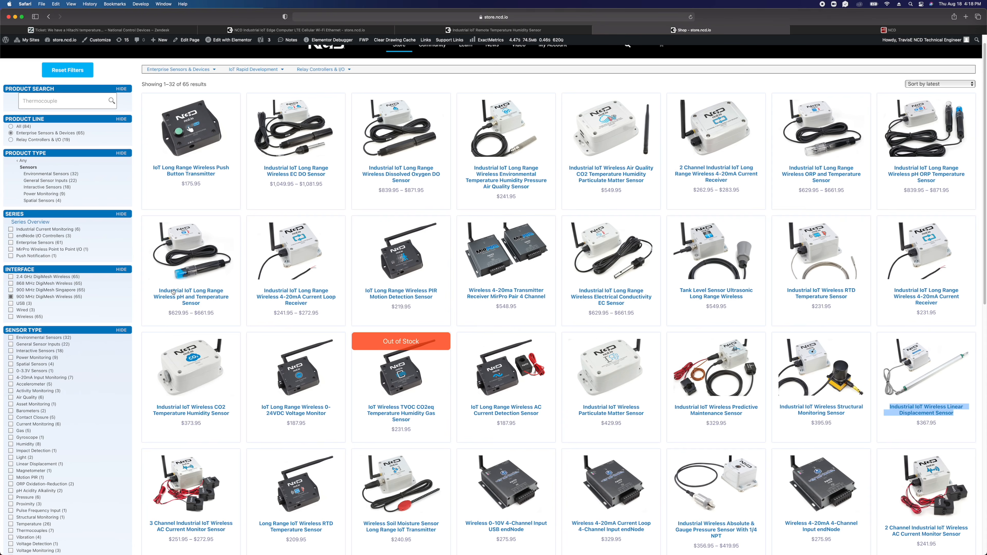
{"action": "scroll", "coordinate": [187, 291], "scroll_direction": "up", "scroll_amount": 2}
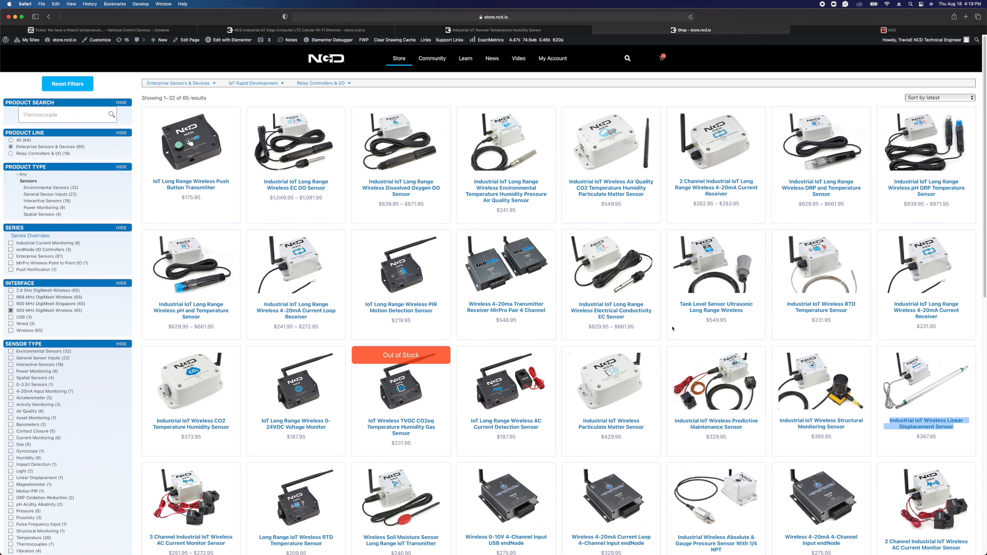
{"action": "left_click_drag", "start_coordinate": [672, 304], "coordinate": [747, 314]}
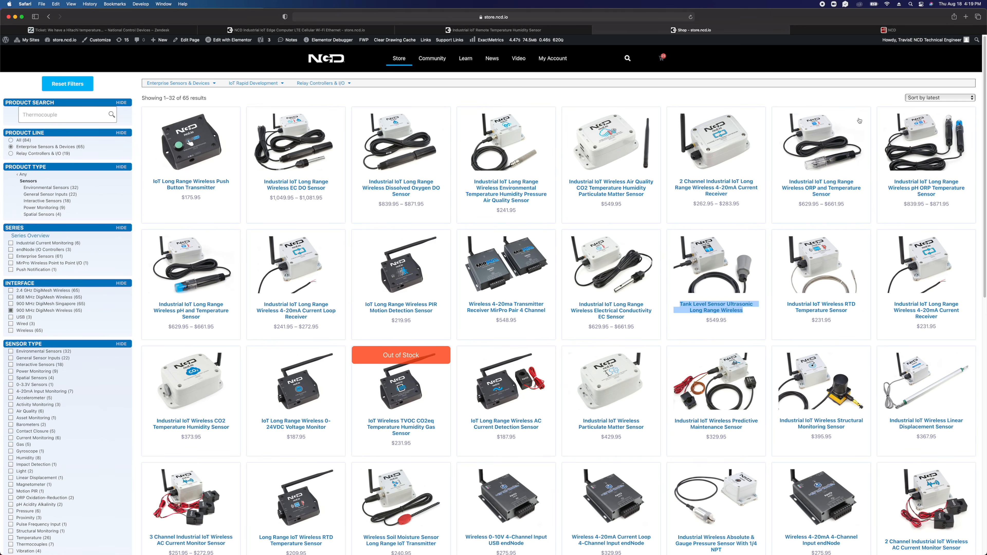
{"action": "mouse_move", "coordinate": [858, 33]}
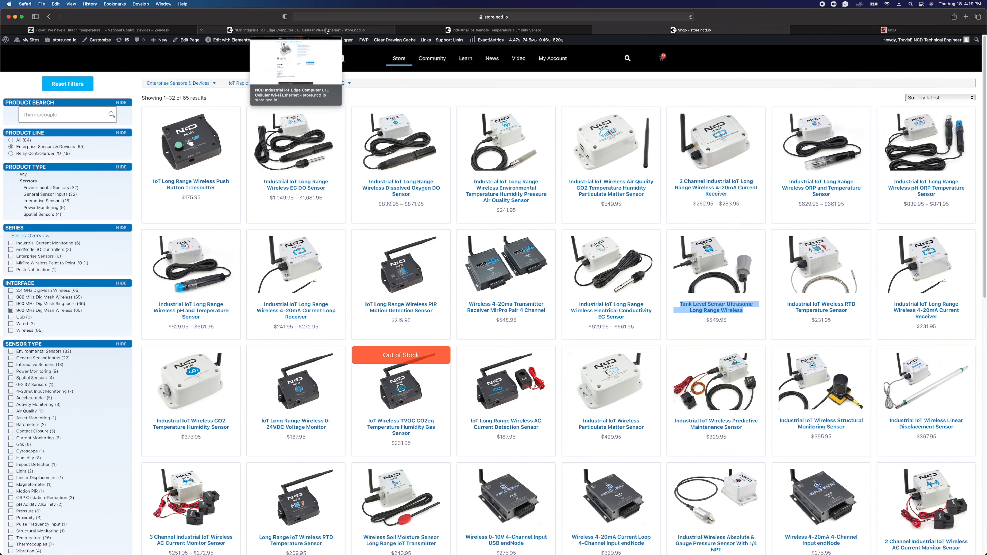
Revisit the Edge Computer product page and load the gateway's web console at 192.168.0.19
{"action": "left_click", "coordinate": [295, 30]}
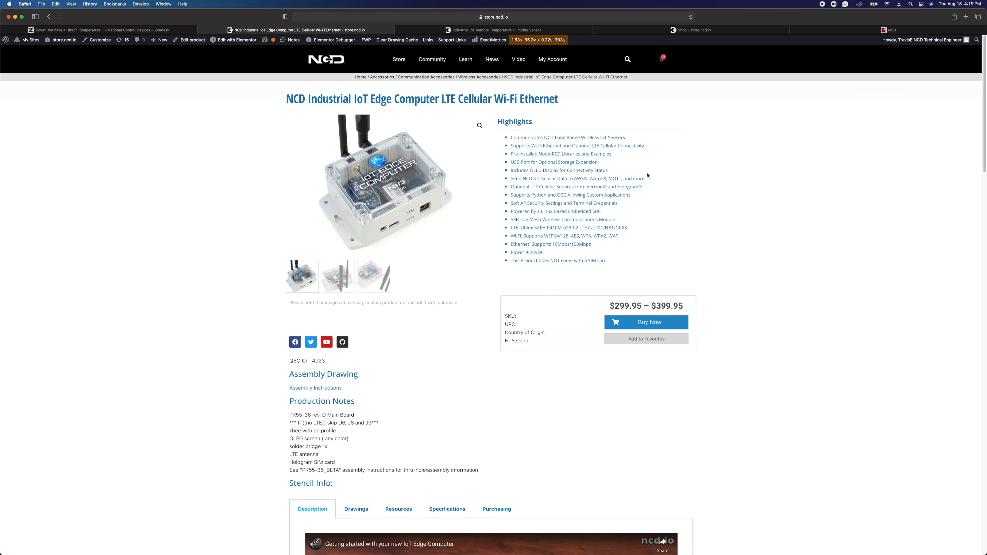
{"action": "left_click", "coordinate": [838, 31]}
{"action": "left_click", "coordinate": [355, 17]}
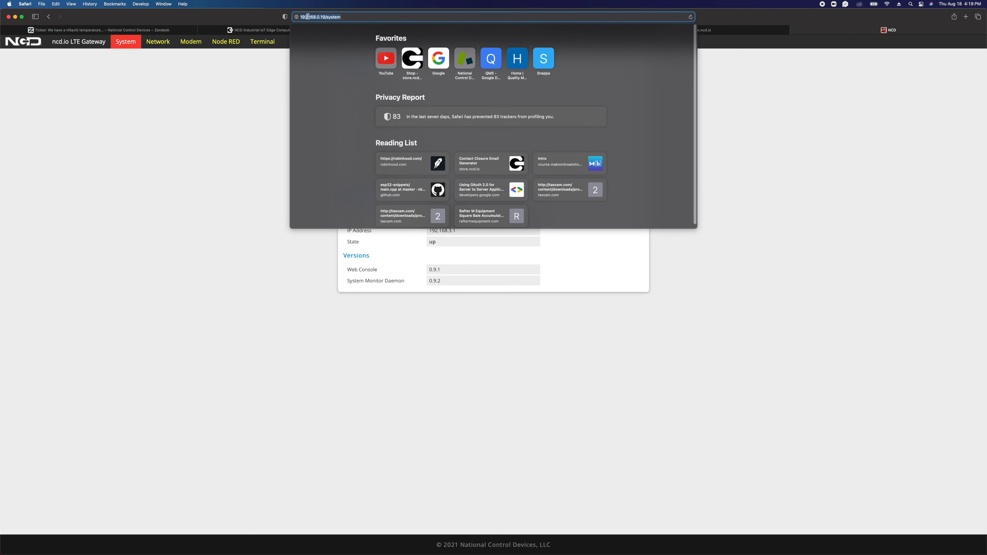
{"action": "left_click", "coordinate": [346, 16]}
{"action": "key", "text": "BackSpace"}
{"action": "key", "text": "BackSpace"}
{"action": "key", "text": "BackSpace"}
{"action": "key", "text": "BackSpace"}
{"action": "key", "text": "BackSpace"}
{"action": "key", "text": "BackSpace"}
{"action": "key", "text": "BackSpace"}
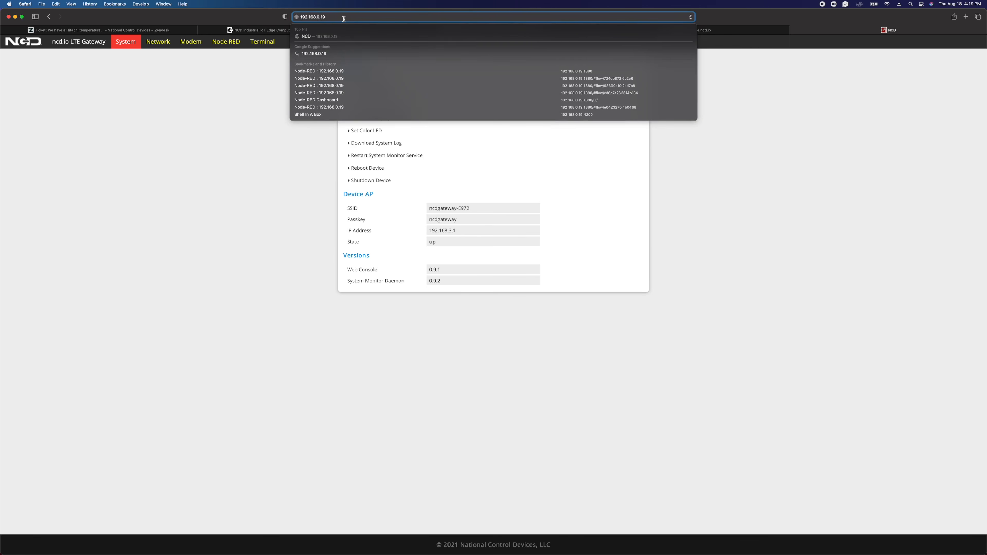
{"action": "key", "text": "Return"}
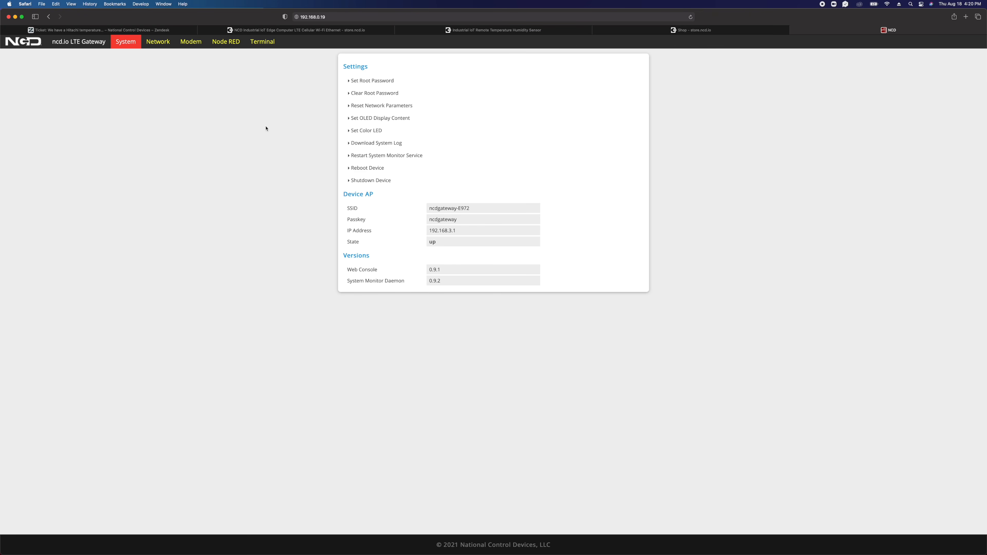
Look over the edge computer, temperature humidity sensor and shop pages again, and return to the gateway console
{"action": "left_click", "coordinate": [286, 30]}
{"action": "left_click", "coordinate": [434, 31]}
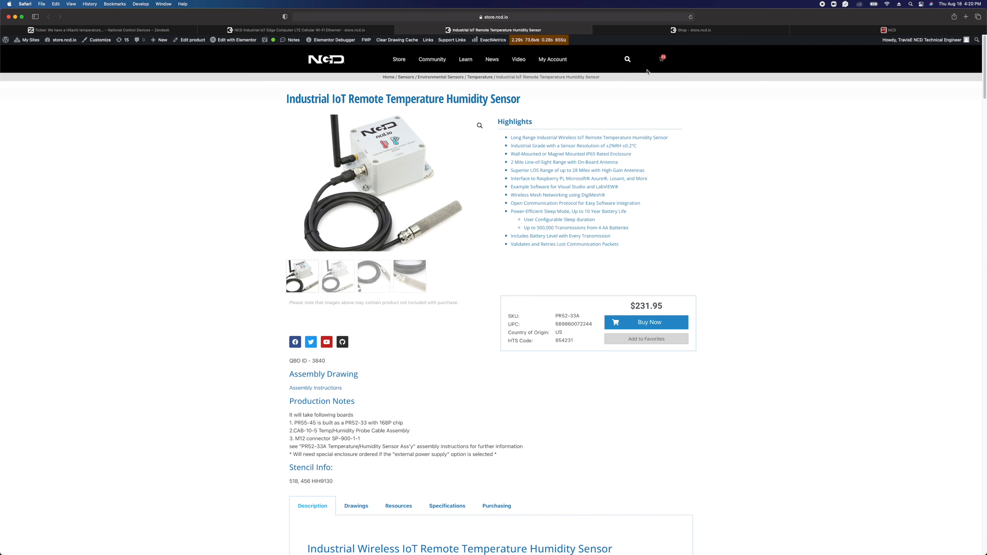
{"action": "left_click", "coordinate": [694, 31]}
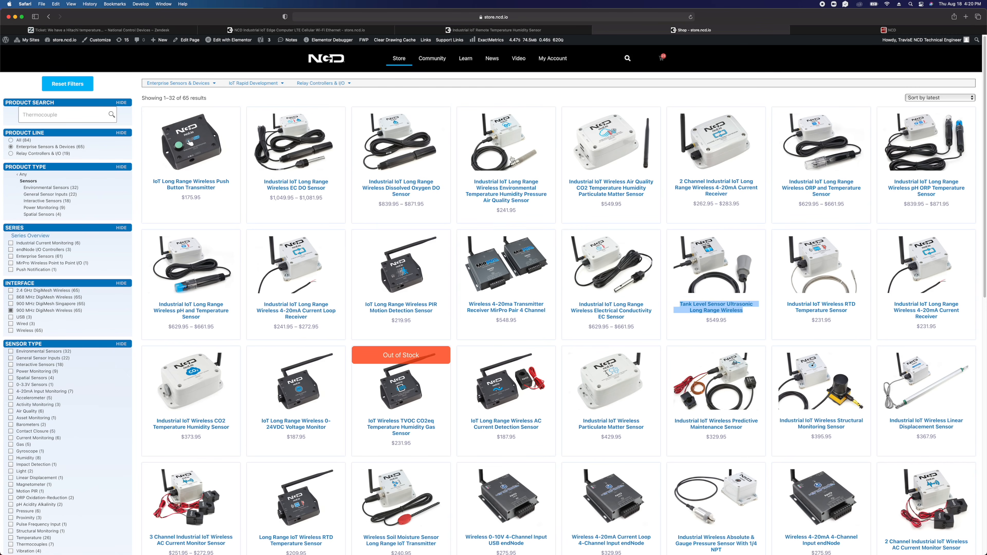
{"action": "left_click", "coordinate": [839, 31]}
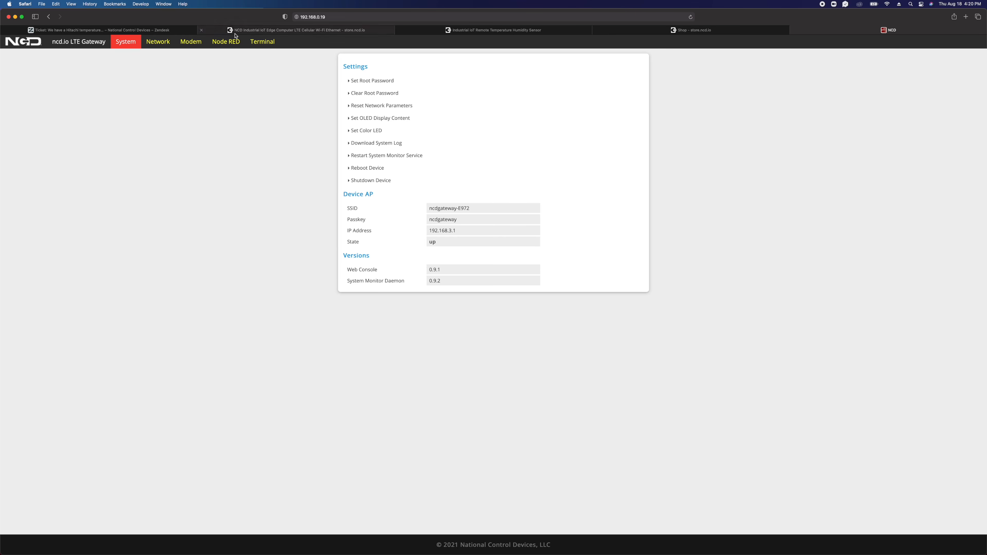
Open Node-RED from the gateway console and add a new flow
{"action": "left_click", "coordinate": [231, 45]}
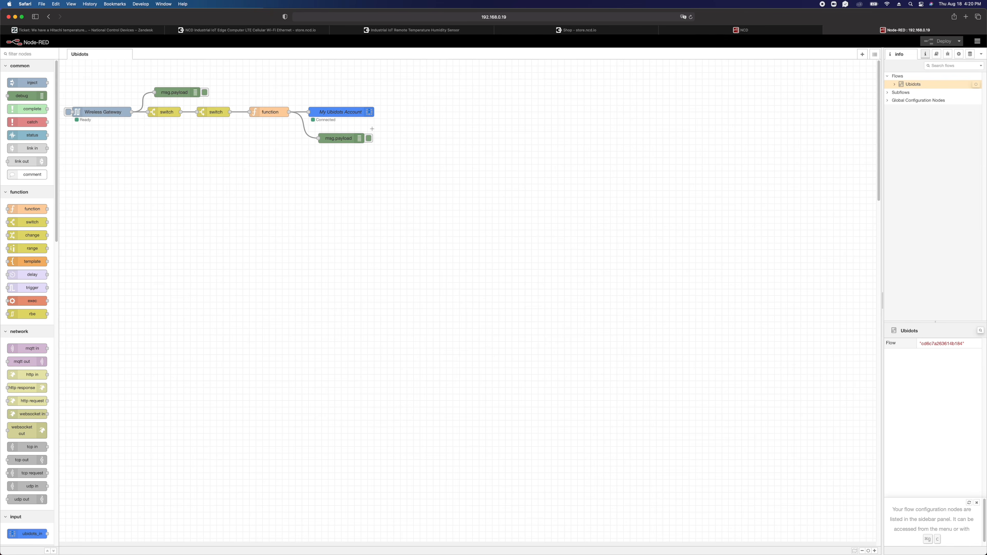
{"action": "left_click", "coordinate": [862, 55]}
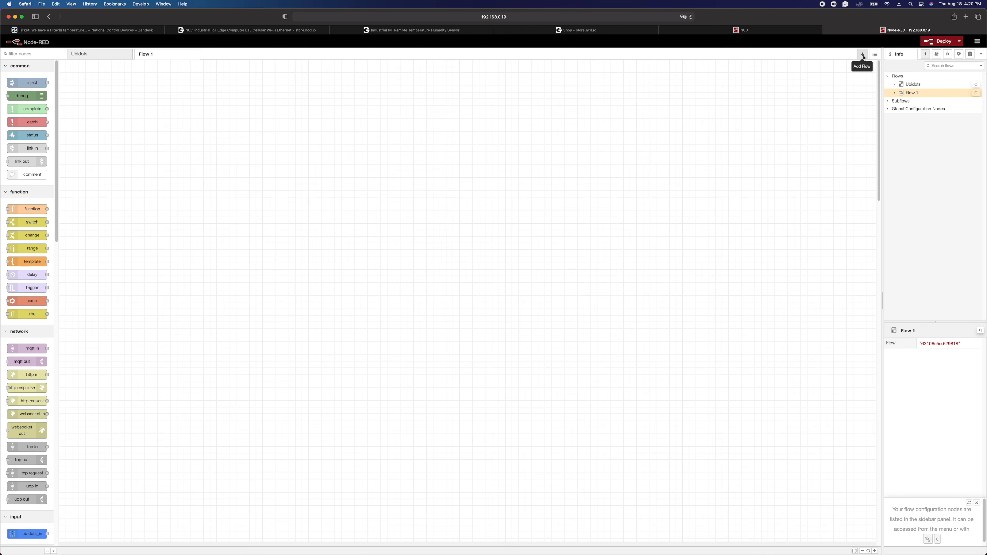
Disable the Ubidots flow and return to the new empty flow
{"action": "double_click", "coordinate": [110, 54]}
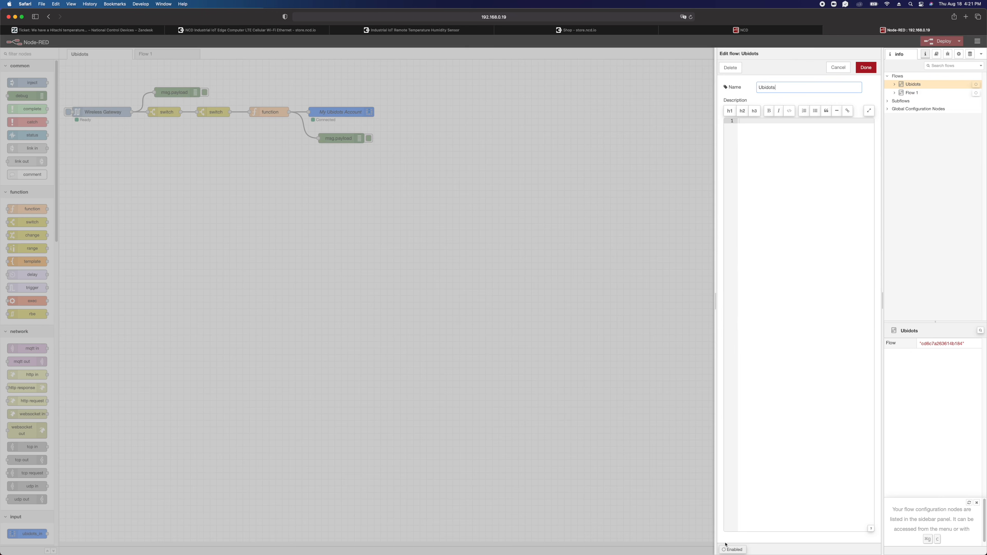
{"action": "left_click", "coordinate": [728, 548]}
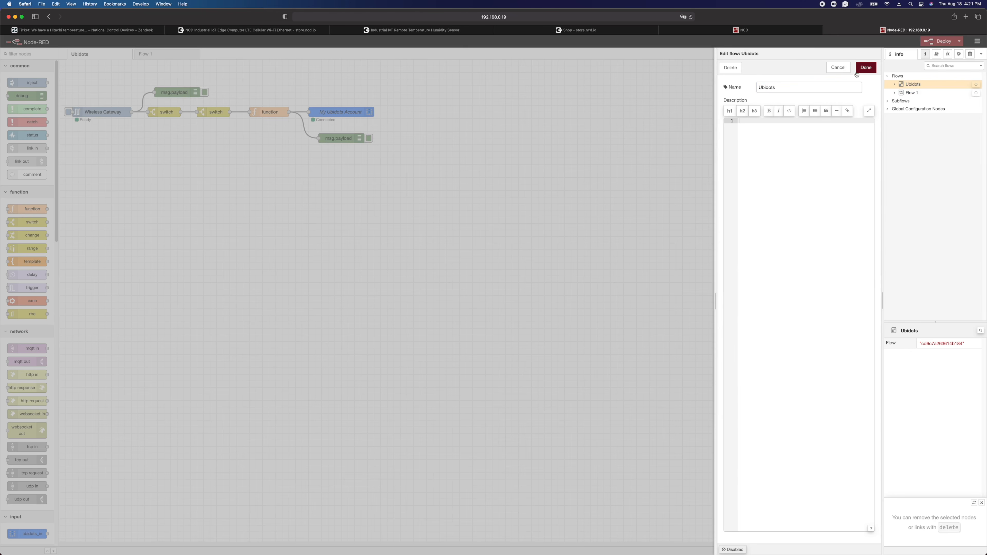
{"action": "left_click", "coordinate": [866, 68]}
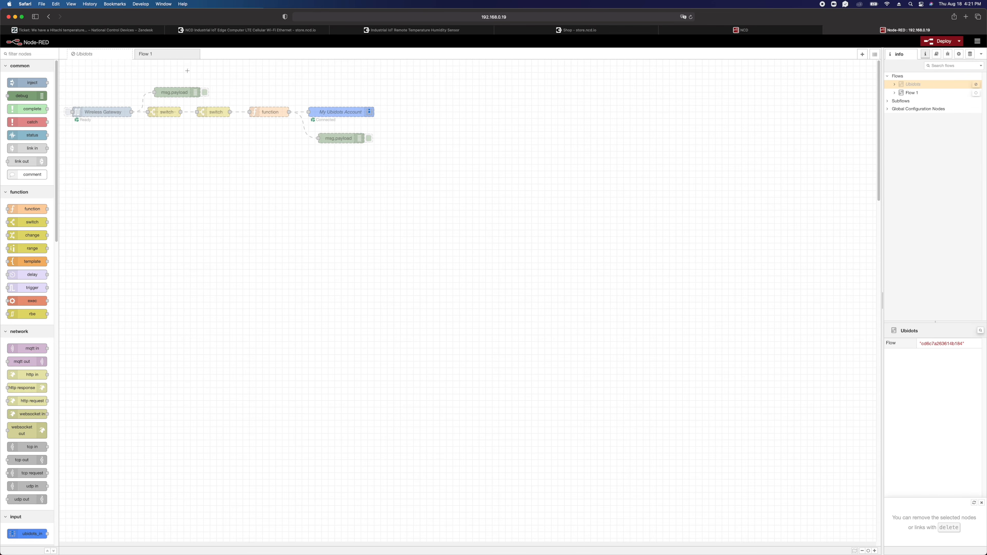
{"action": "left_click", "coordinate": [179, 57]}
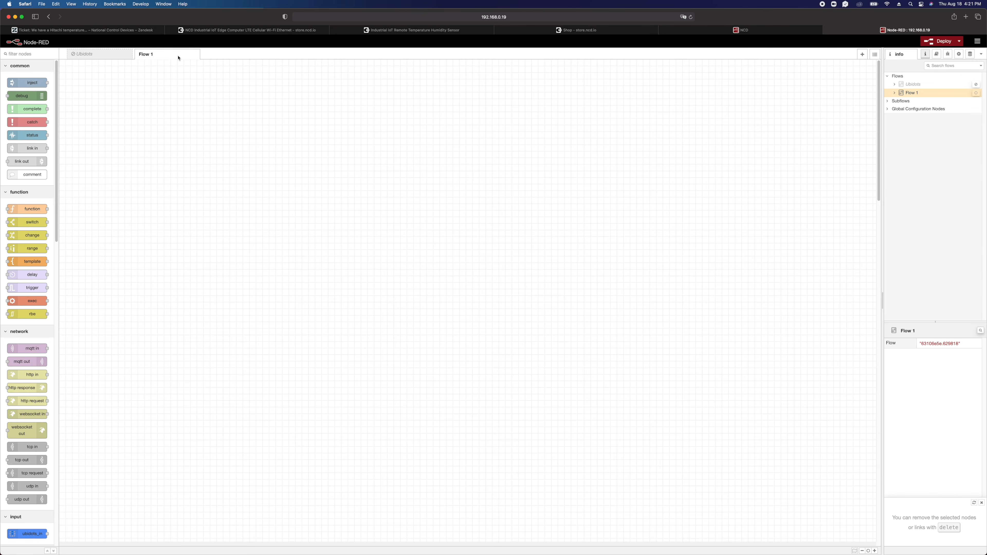
Display the debug messages and filter them to the current flow only
{"action": "left_click", "coordinate": [947, 55]}
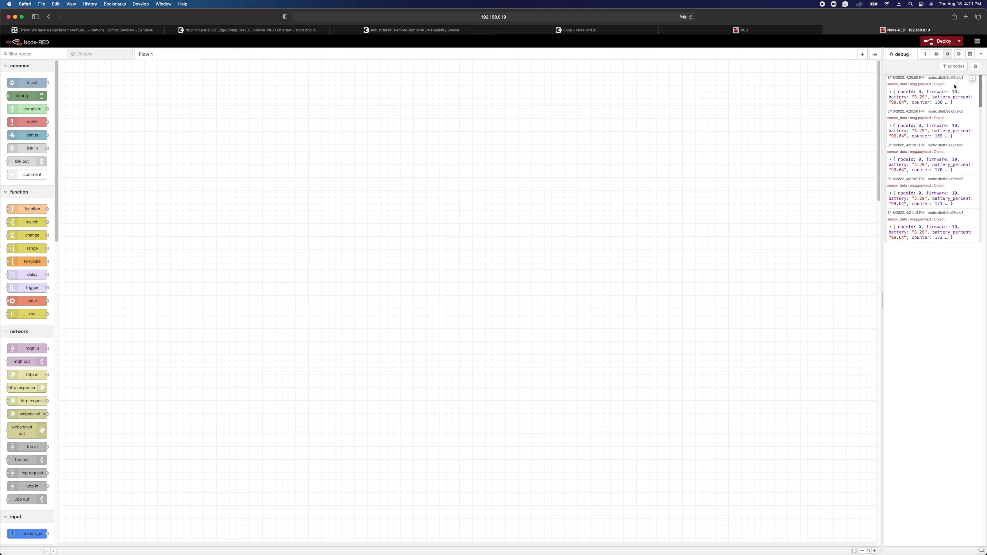
{"action": "left_click", "coordinate": [952, 66]}
{"action": "left_click", "coordinate": [969, 80]}
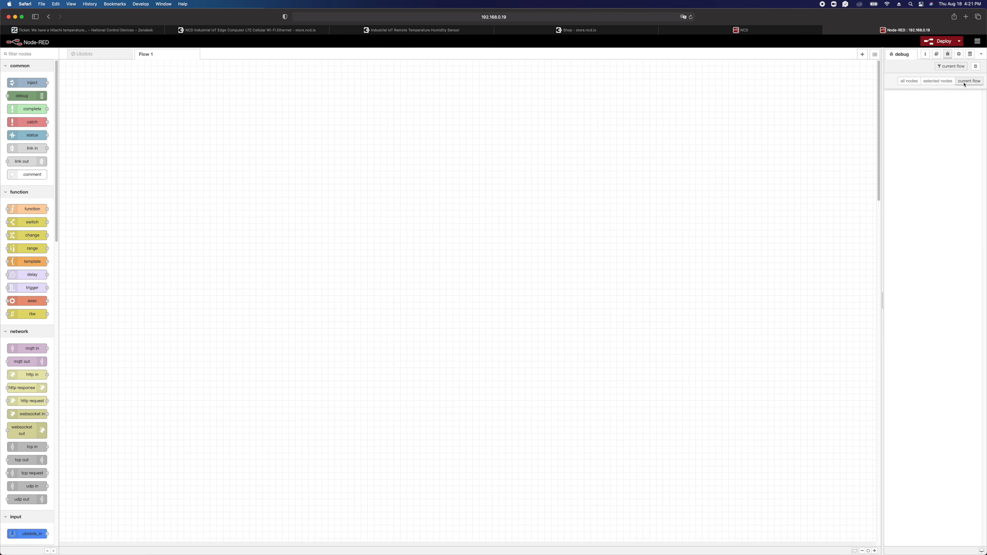
{"action": "left_click", "coordinate": [274, 140]}
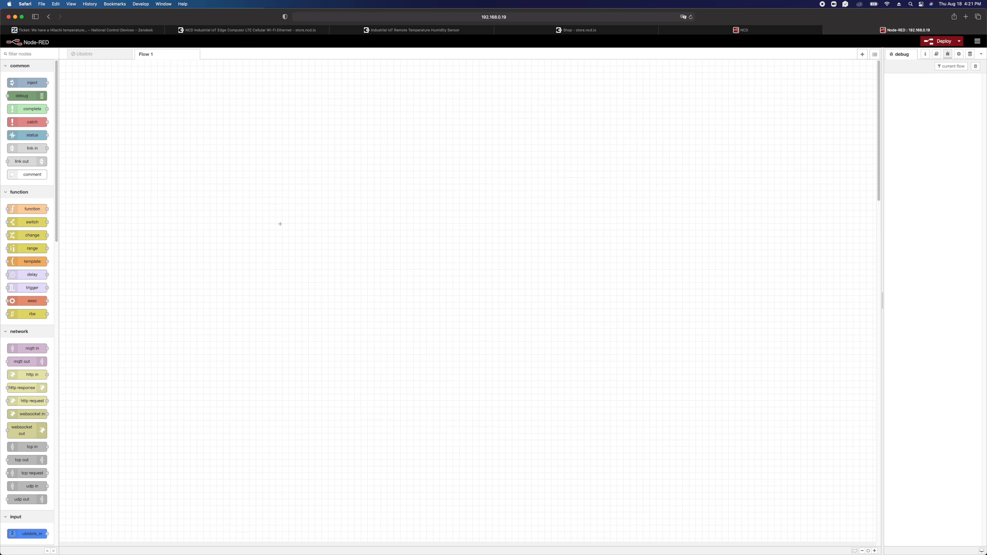
Place an NCD Wireless Gateway node on the new flow's canvas
{"action": "scroll", "coordinate": [29, 284], "scroll_direction": "down", "scroll_amount": 20}
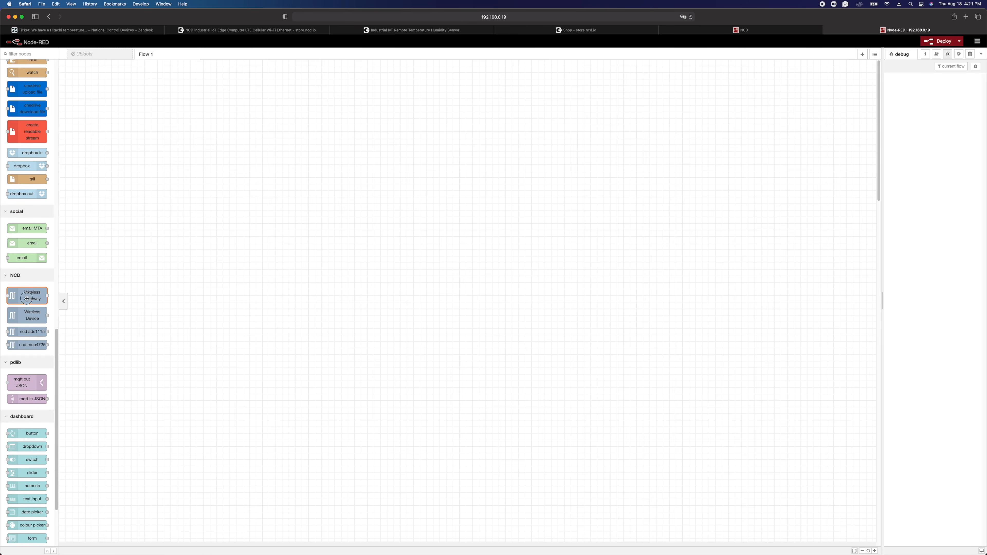
{"action": "left_click_drag", "start_coordinate": [28, 297], "coordinate": [211, 200]}
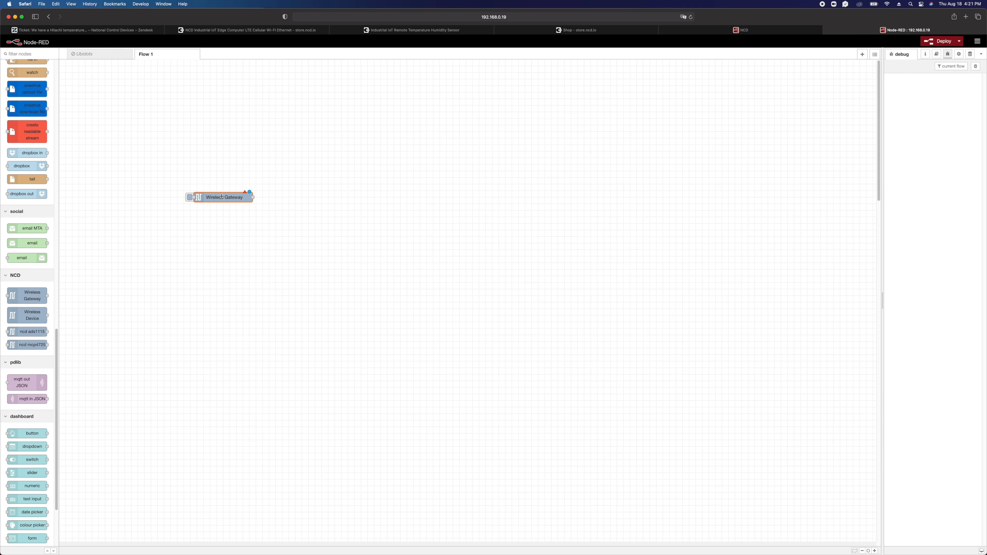
{"action": "scroll", "coordinate": [41, 255], "scroll_direction": "up", "scroll_amount": 5}
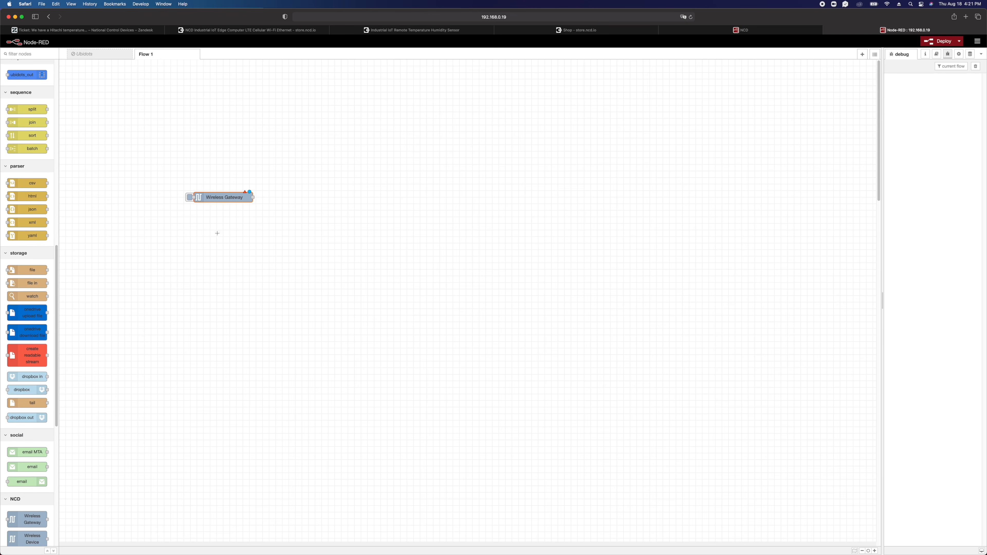
{"action": "double_click", "coordinate": [229, 198]}
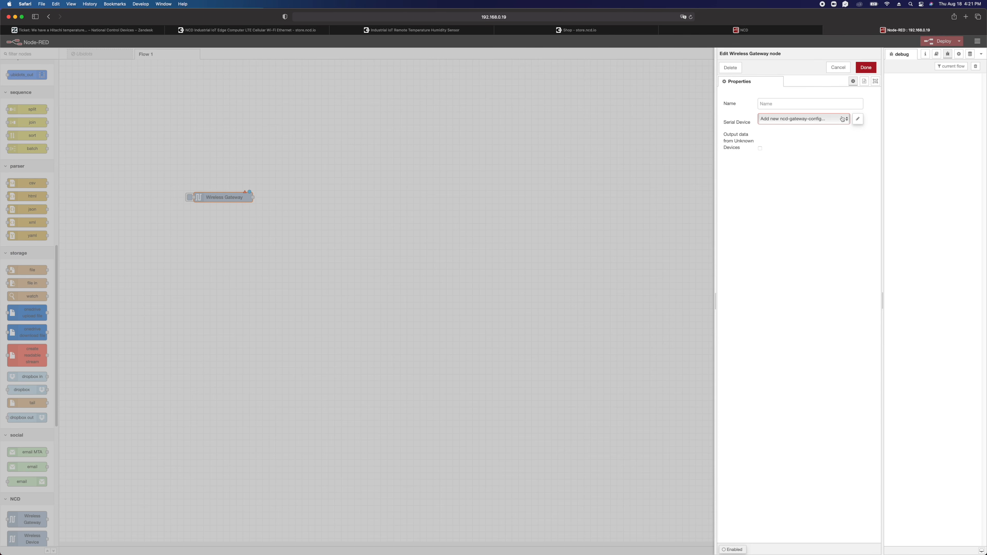
{"action": "left_click", "coordinate": [858, 120]}
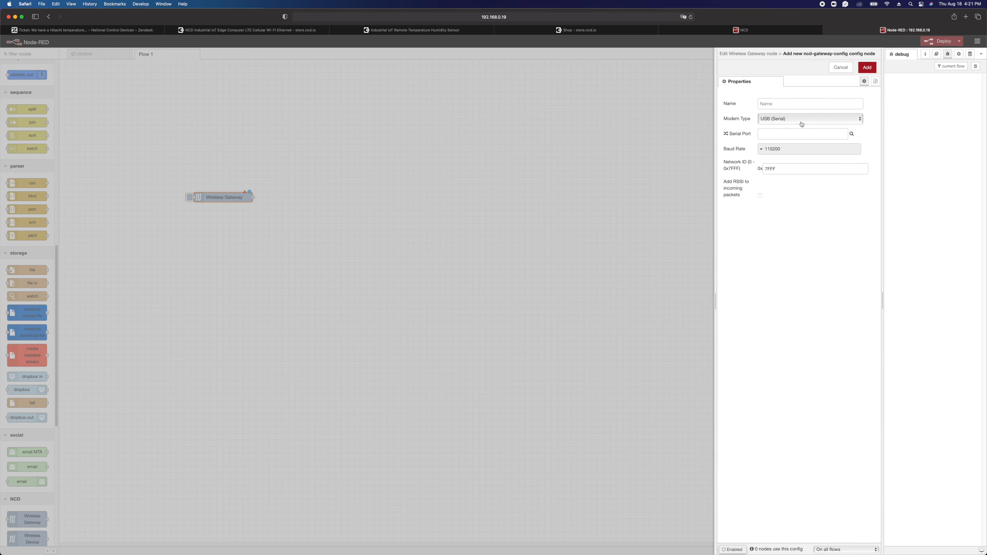
{"action": "left_click", "coordinate": [792, 105]}
{"action": "type", "text": "Gateway"}
{"action": "left_click", "coordinate": [852, 134]}
{"action": "left_click", "coordinate": [819, 135]}
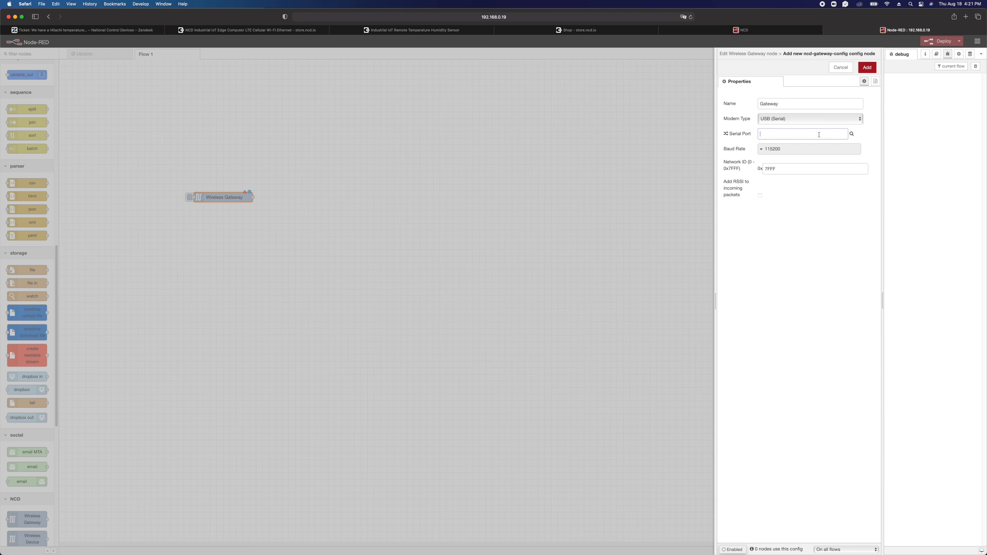
{"action": "double_click", "coordinate": [852, 134]}
{"action": "left_click", "coordinate": [852, 135]}
{"action": "left_click", "coordinate": [859, 120]}
{"action": "left_click", "coordinate": [859, 119]}
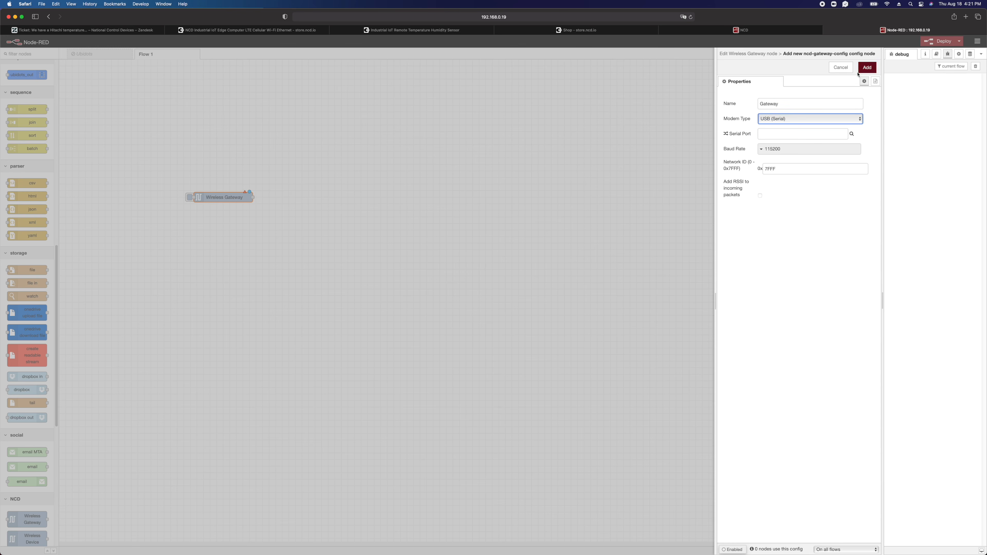
{"action": "left_click", "coordinate": [859, 119]}
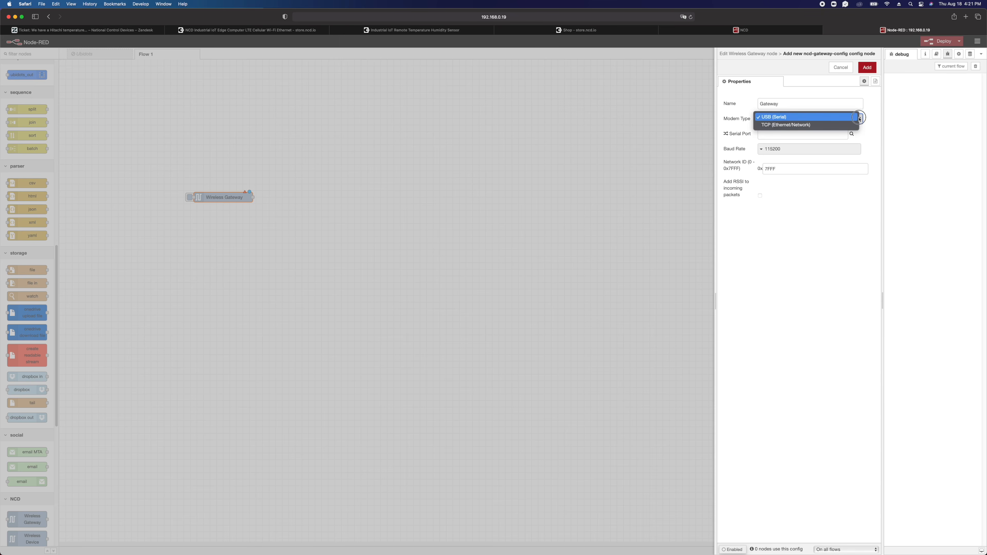
{"action": "left_click", "coordinate": [847, 117]}
{"action": "left_click", "coordinate": [816, 135]}
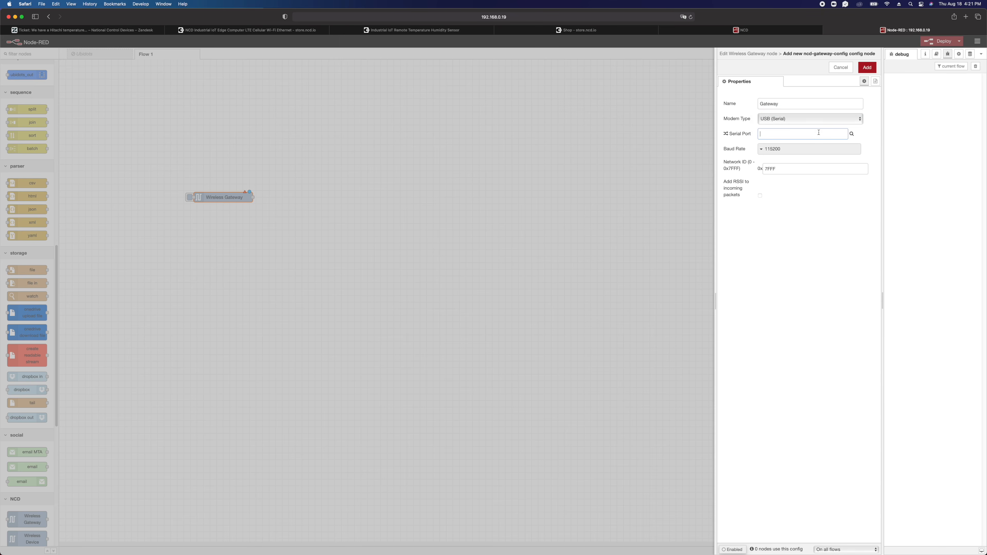
{"action": "left_click", "coordinate": [852, 134]}
{"action": "left_click", "coordinate": [841, 68]}
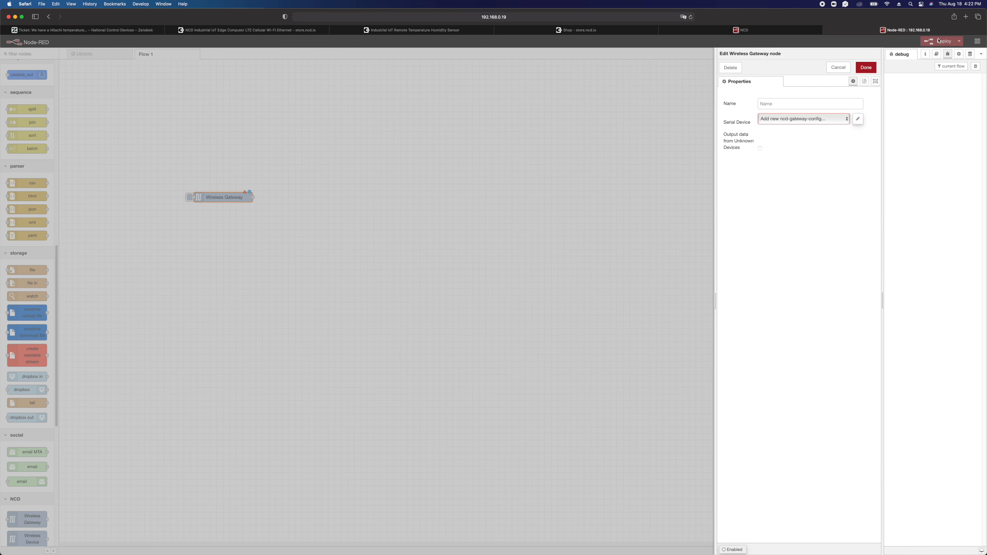
{"action": "left_click", "coordinate": [841, 68]}
Deploy the flow despite the unconfigured Wireless Gateway node
{"action": "left_click", "coordinate": [936, 43]}
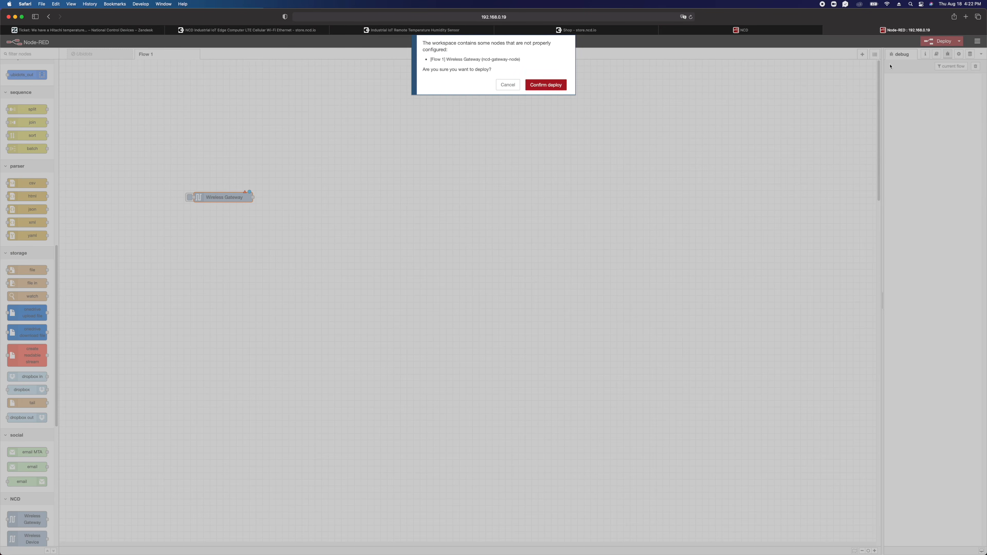
{"action": "left_click", "coordinate": [546, 85]}
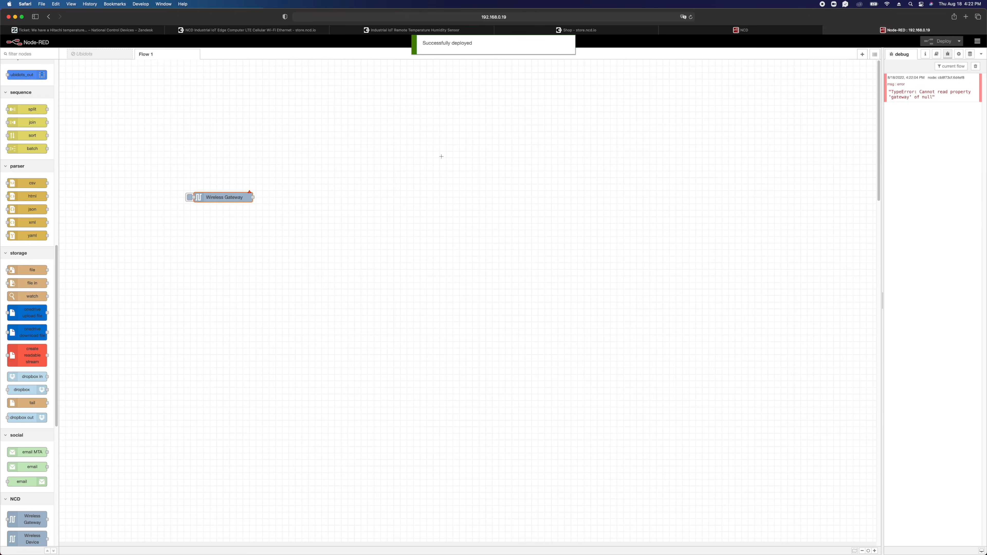
{"action": "double_click", "coordinate": [241, 202]}
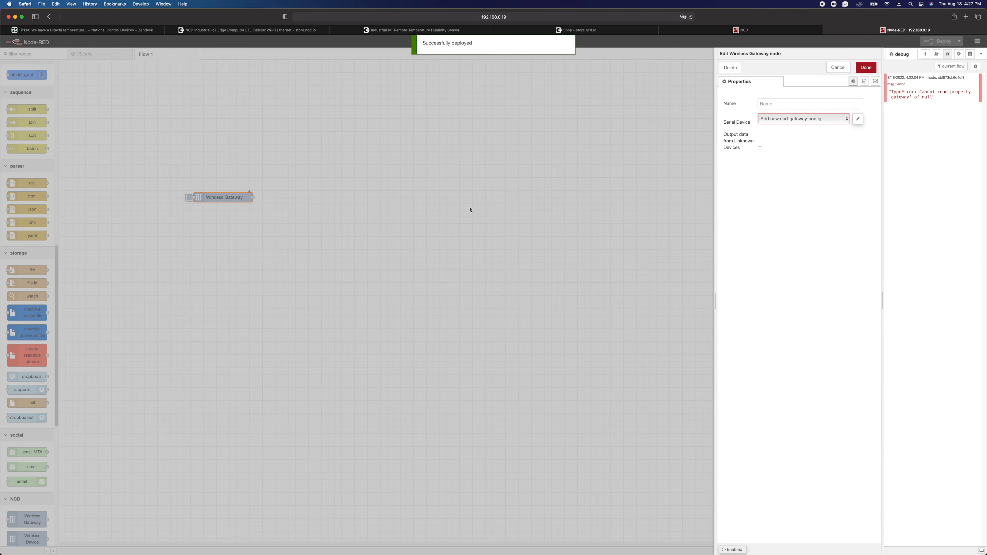
{"action": "left_click", "coordinate": [843, 119]}
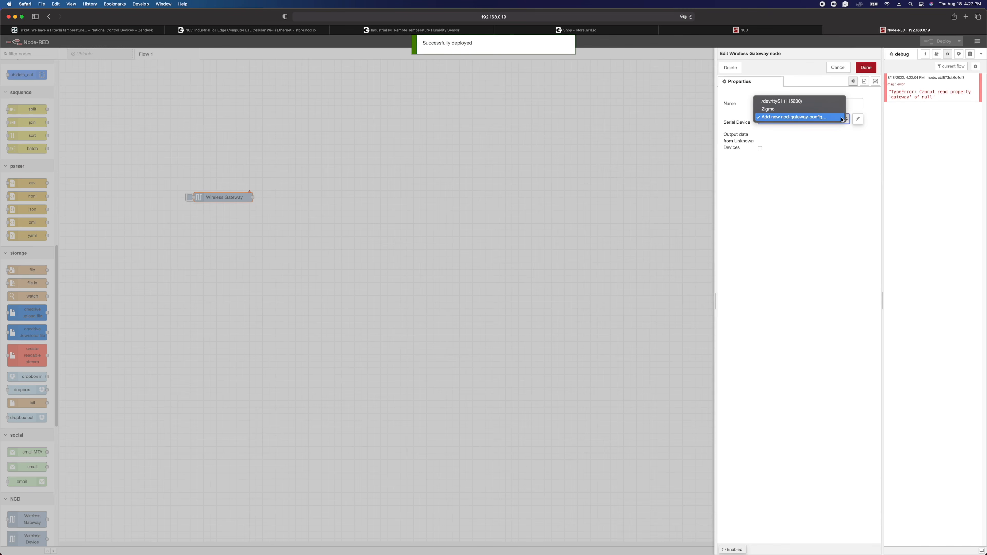
{"action": "left_click", "coordinate": [843, 118]}
{"action": "left_click", "coordinate": [858, 118]}
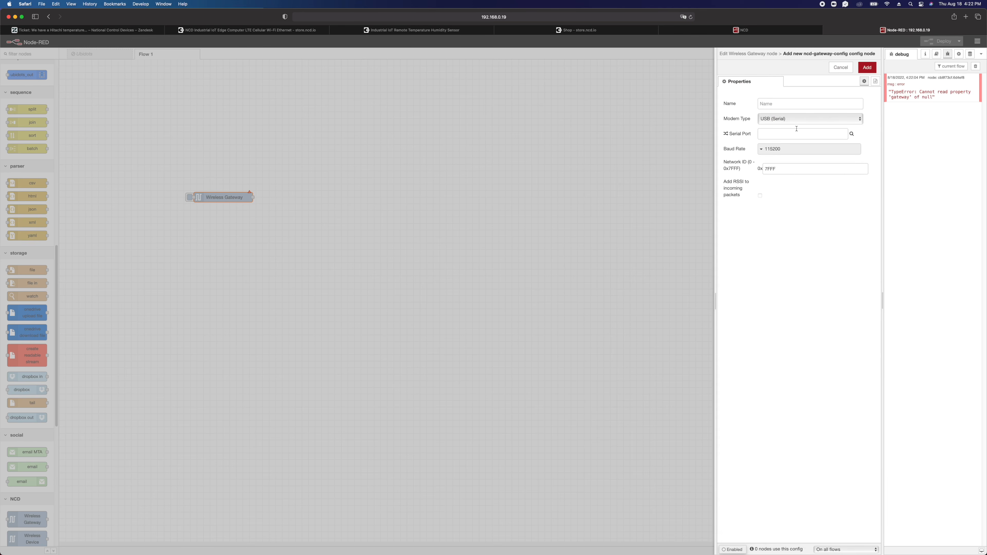
{"action": "left_click", "coordinate": [789, 103]}
{"action": "type", "text": "Gateway"}
{"action": "left_click", "coordinate": [852, 134]}
{"action": "left_click", "coordinate": [855, 121]}
{"action": "left_click", "coordinate": [851, 135]}
{"action": "left_click", "coordinate": [841, 68]}
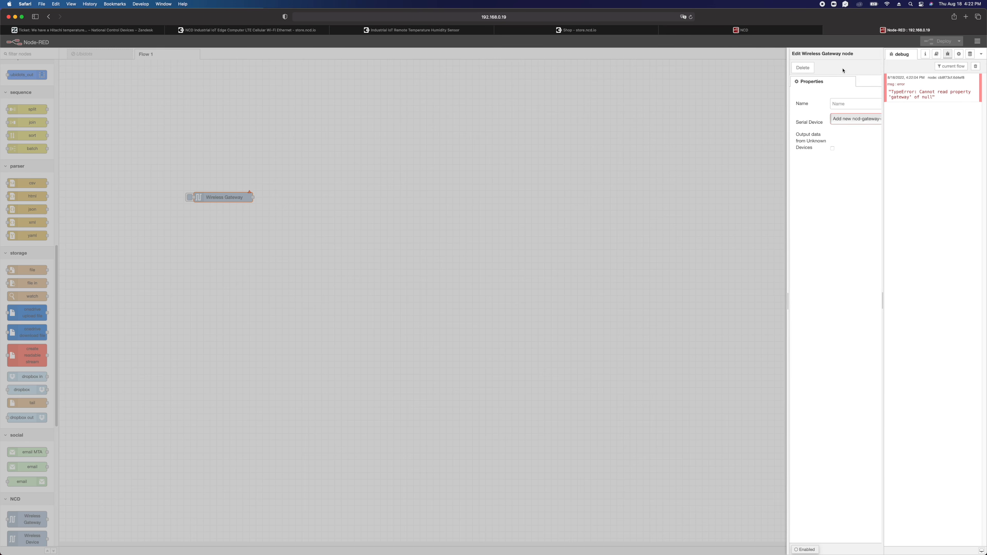
Set the Wireless Gateway node's serial device to /dev/ttyS1 (115200) and save the node
{"action": "left_click", "coordinate": [785, 119]}
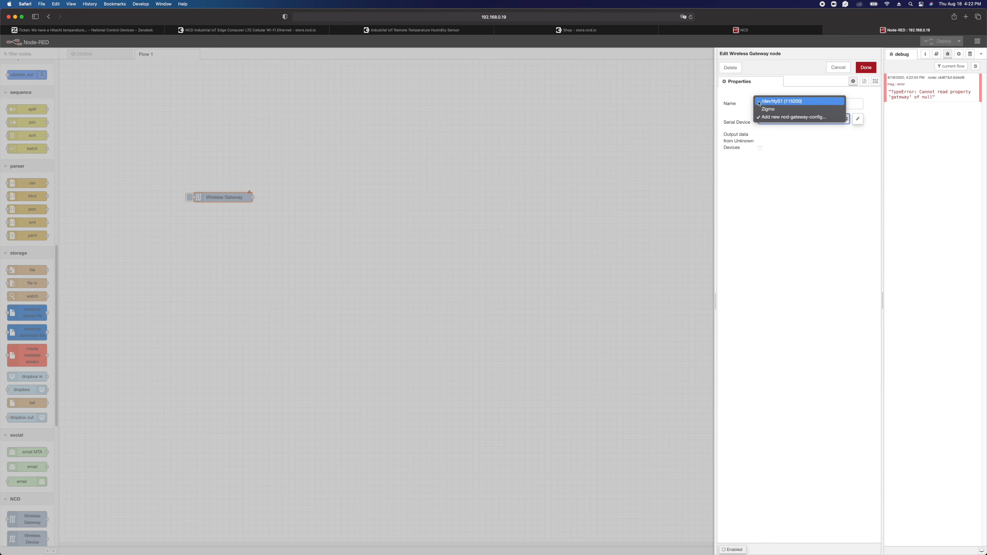
{"action": "left_click", "coordinate": [767, 103]}
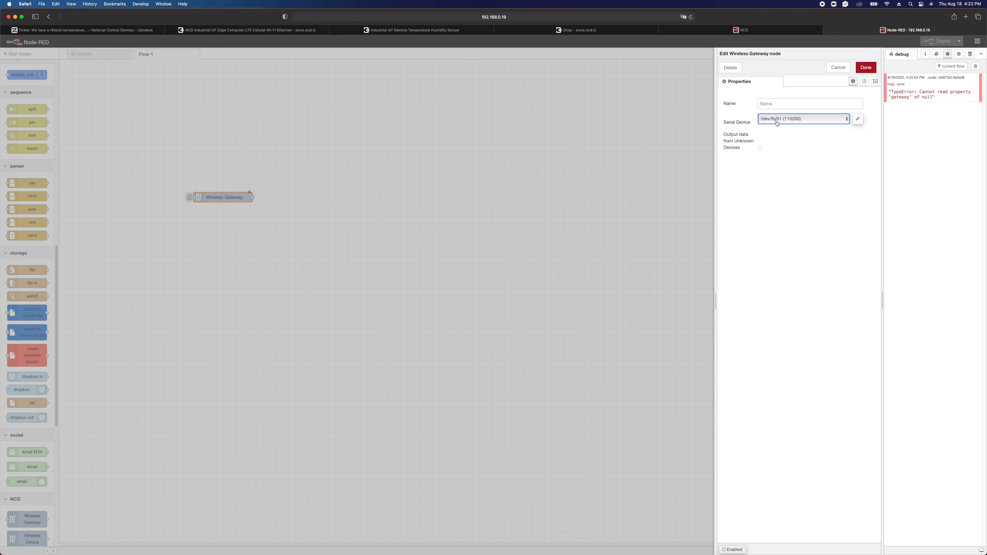
{"action": "left_click", "coordinate": [865, 67]}
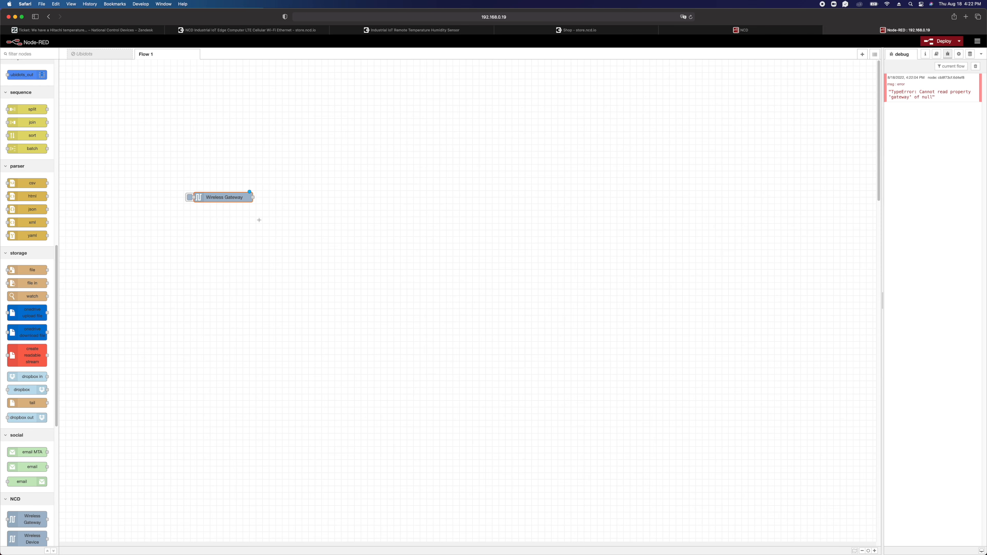
Shift the Wireless Gateway node aside, add a debug node wired to its output, and deploy the flow
{"action": "left_click_drag", "start_coordinate": [237, 198], "coordinate": [188, 202]}
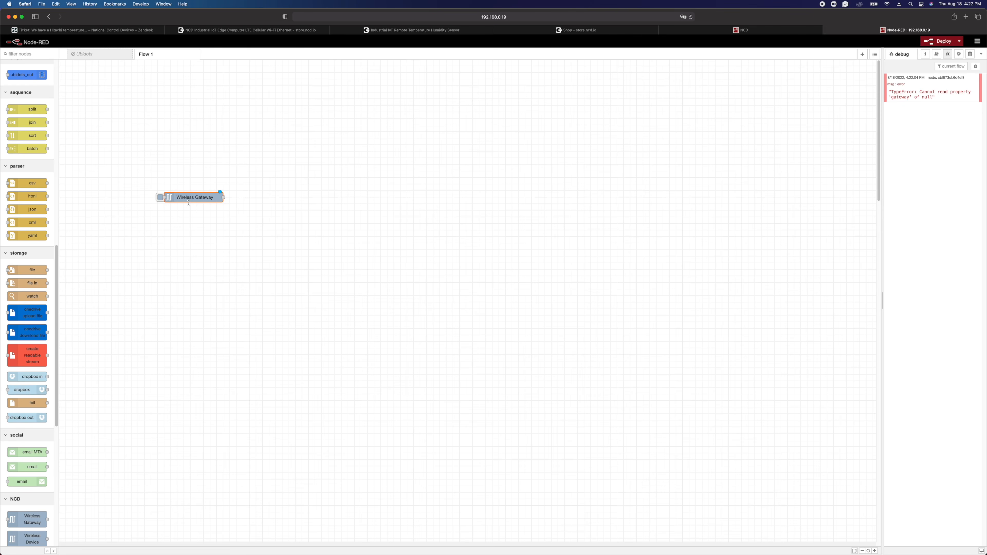
{"action": "scroll", "coordinate": [60, 297], "scroll_direction": "up", "scroll_amount": 15}
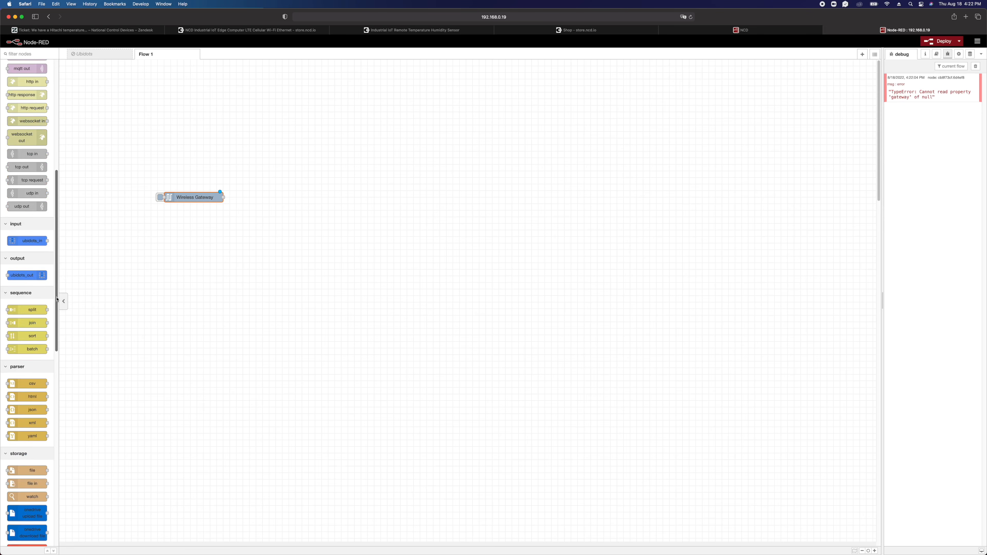
{"action": "left_click_drag", "start_coordinate": [24, 96], "coordinate": [253, 197]}
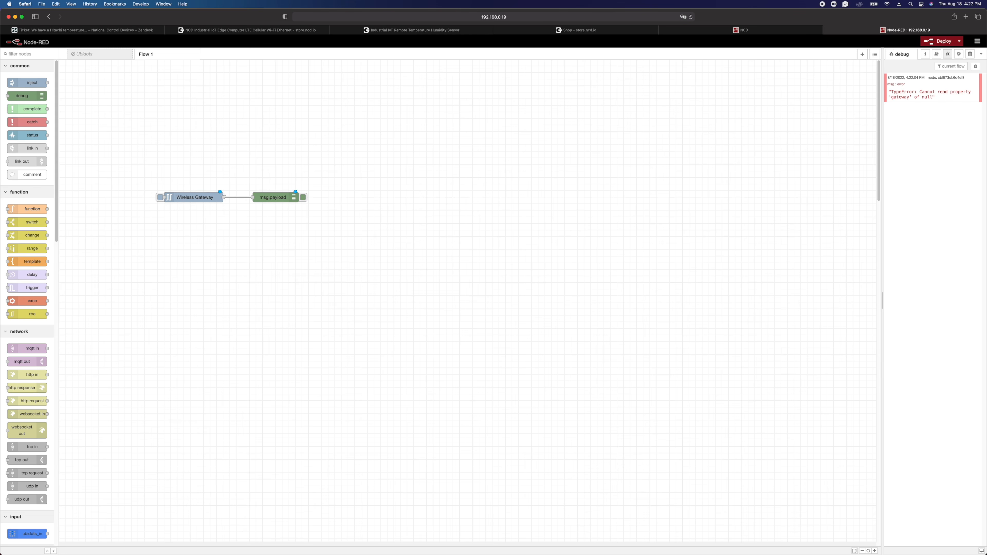
{"action": "left_click", "coordinate": [940, 42]}
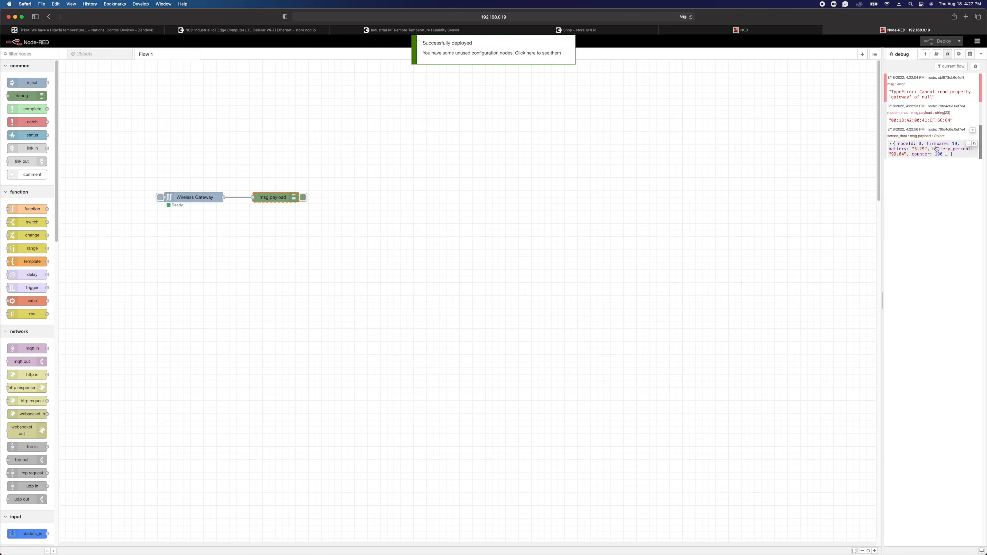
Expand the first sensor_data message and its nested sensor_data object to examine the humidity and temperature readings
{"action": "left_click", "coordinate": [891, 144]}
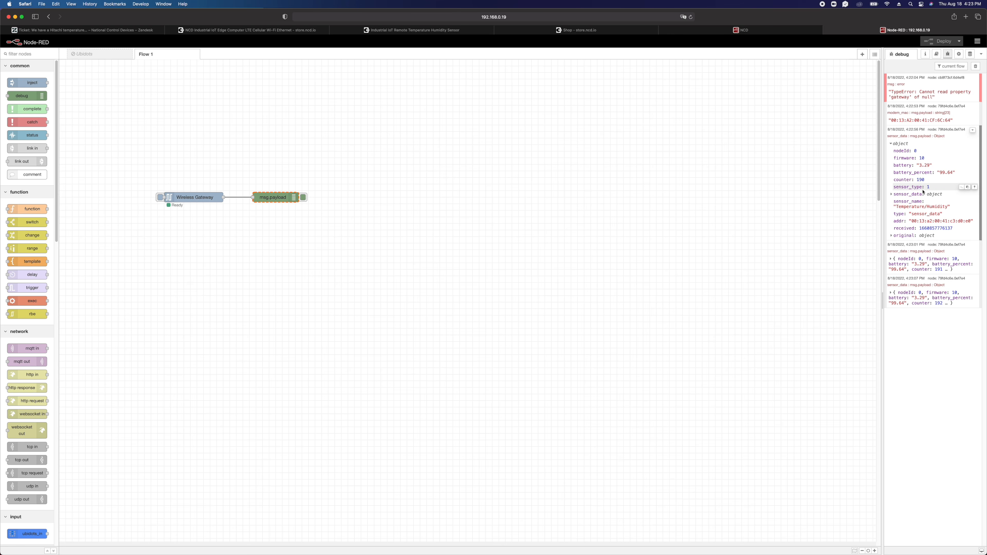
{"action": "left_click", "coordinate": [893, 195]}
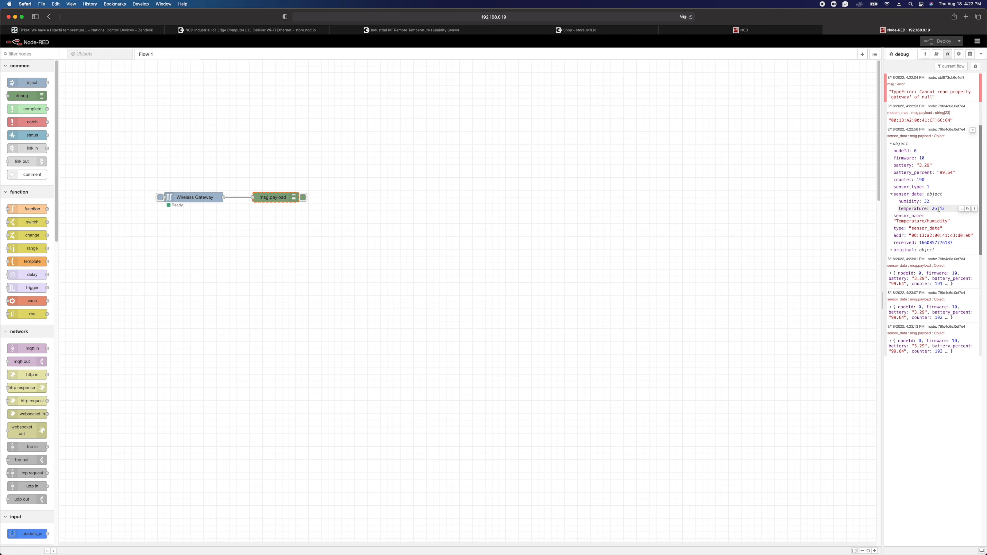
Deactivate the msg.payload debug node and move it well above the Wireless Gateway node
{"action": "left_click", "coordinate": [303, 197]}
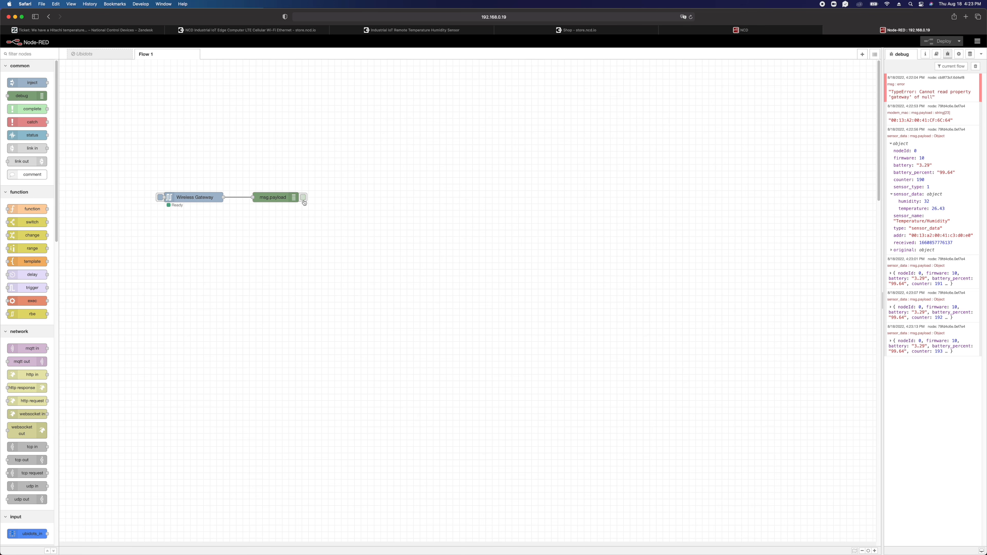
{"action": "left_click_drag", "start_coordinate": [274, 202], "coordinate": [271, 182]}
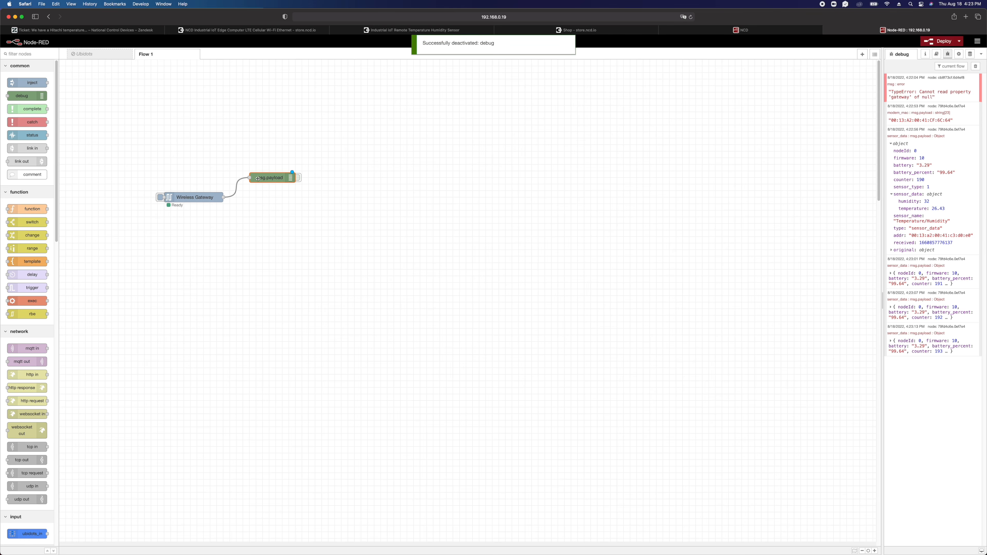
{"action": "left_click_drag", "start_coordinate": [254, 178], "coordinate": [254, 125]}
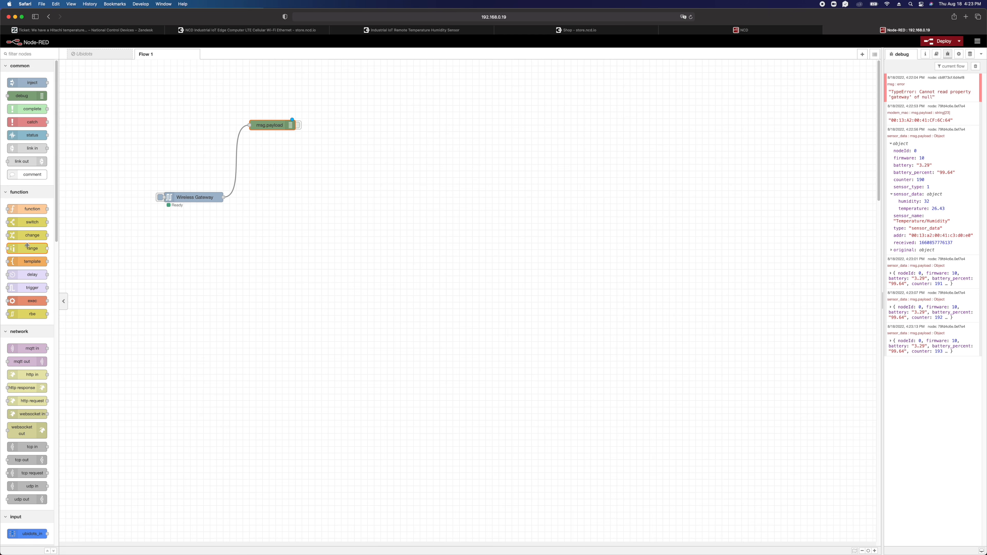
Add a dashboard gauge node and position it below the debug node, leaving space between it and the gateway
{"action": "scroll", "coordinate": [31, 379], "scroll_direction": "down", "scroll_amount": 10}
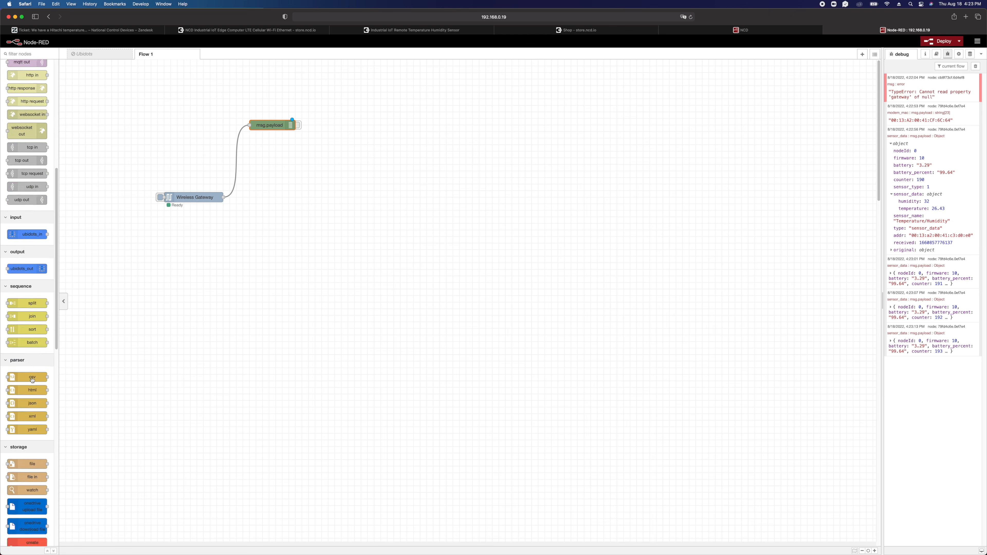
{"action": "scroll", "coordinate": [32, 380], "scroll_direction": "down", "scroll_amount": 15}
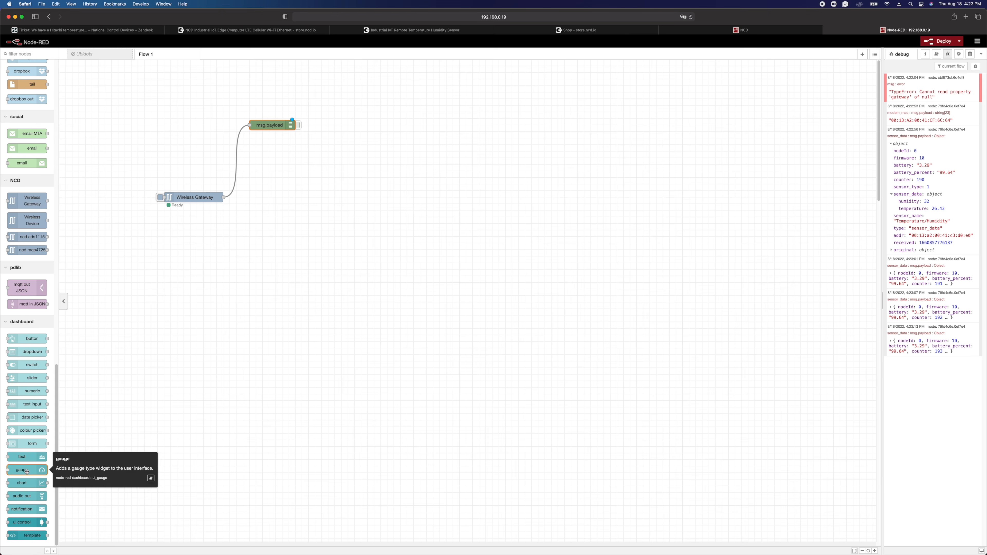
{"action": "left_click_drag", "start_coordinate": [29, 471], "coordinate": [276, 185]}
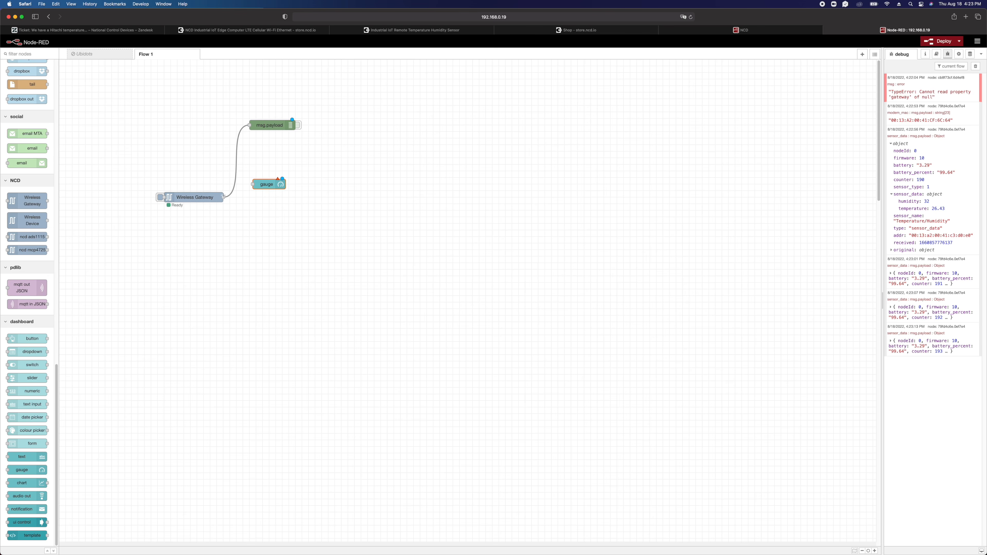
{"action": "left_click_drag", "start_coordinate": [224, 197], "coordinate": [298, 178]}
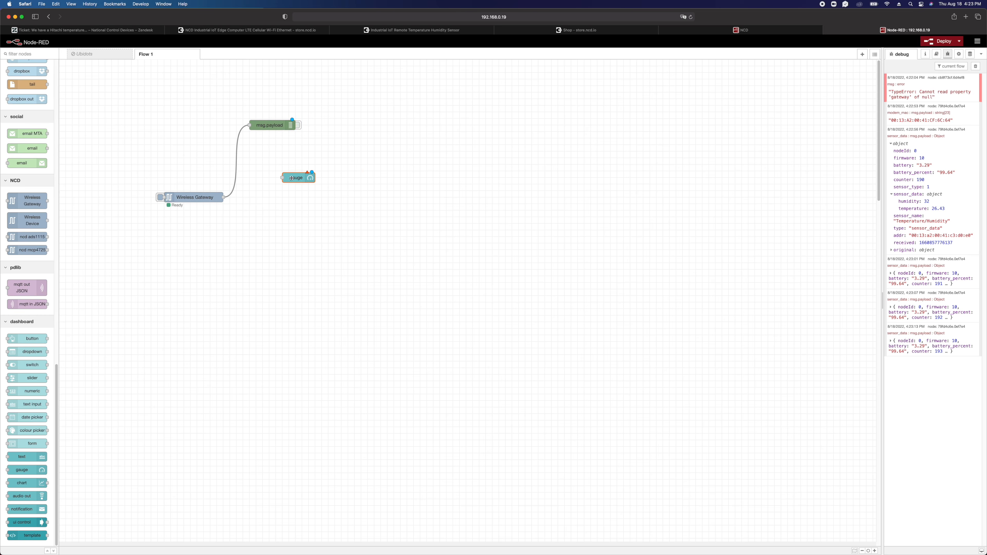
{"action": "left_click_drag", "start_coordinate": [296, 182], "coordinate": [343, 175]}
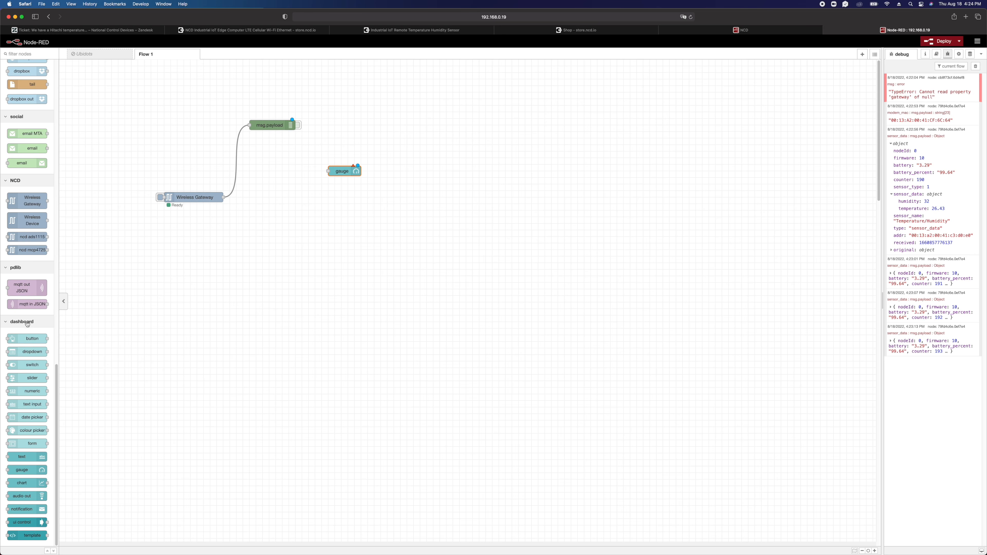
Add a switch node beside the Wireless Gateway and wire it to the gateway's output
{"action": "scroll", "coordinate": [29, 321], "scroll_direction": "up", "scroll_amount": 15}
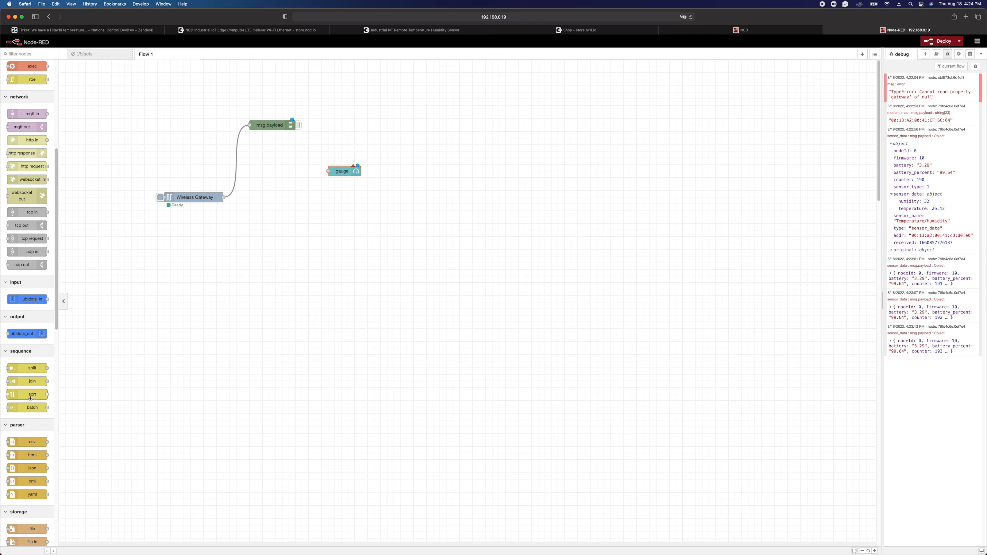
{"action": "scroll", "coordinate": [37, 398], "scroll_direction": "up", "scroll_amount": 6}
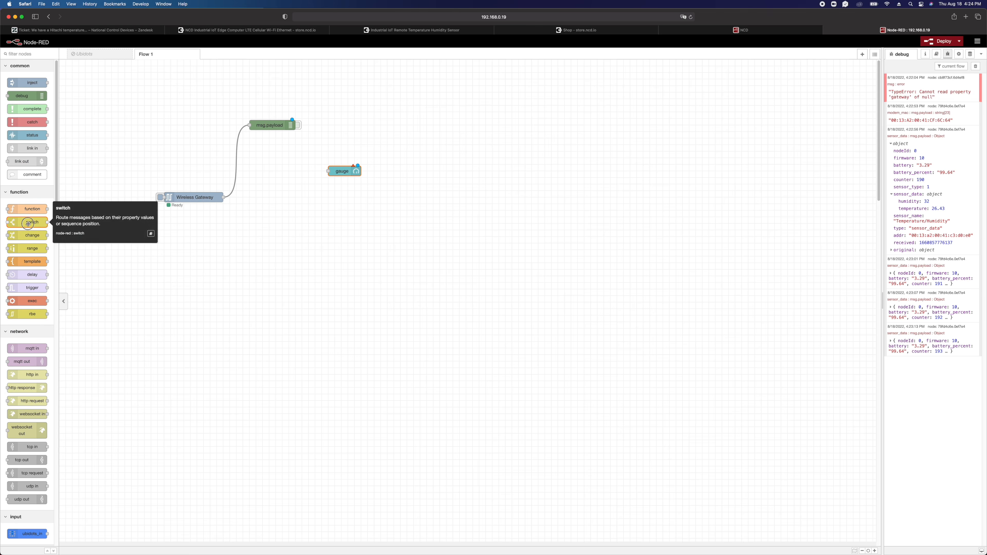
{"action": "mouse_move", "coordinate": [28, 224]}
{"action": "left_mouse_down"}
{"action": "mouse_move", "coordinate": [188, 247]}
{"action": "mouse_move", "coordinate": [274, 197]}
{"action": "mouse_move", "coordinate": [239, 198]}
{"action": "mouse_move", "coordinate": [258, 199]}
{"action": "left_mouse_up"}
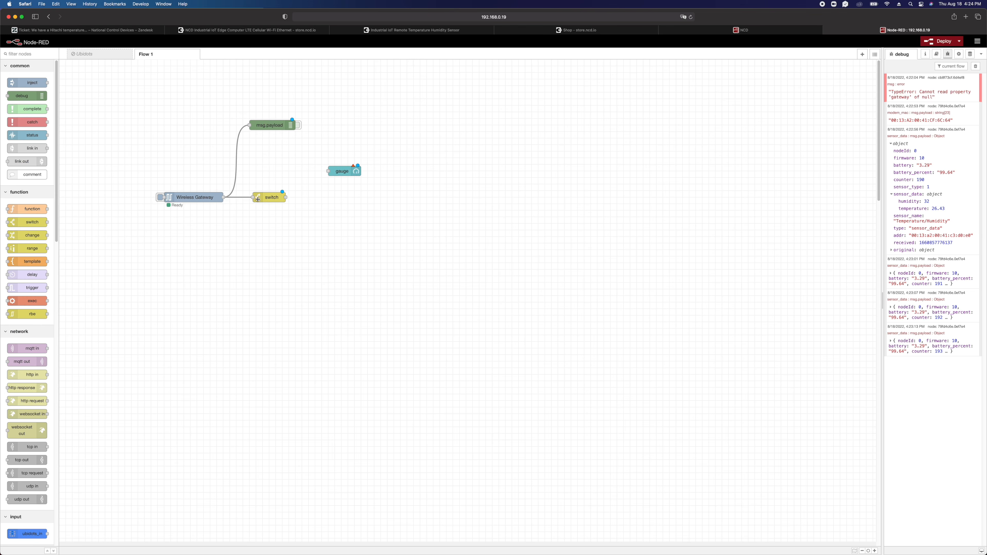
Set the switch node's property to the message path of the sensor address, payload.addr
{"action": "double_click", "coordinate": [280, 201]}
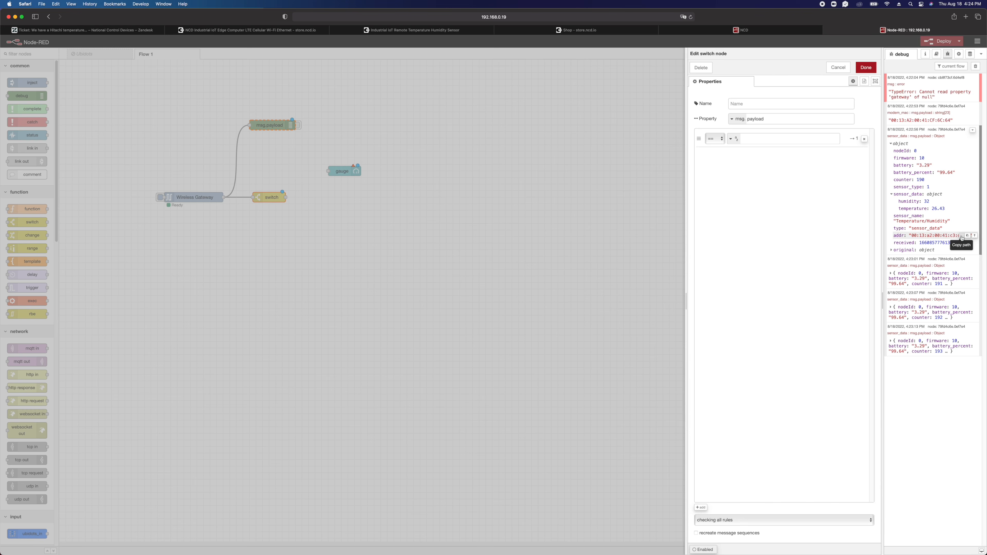
{"action": "left_click", "coordinate": [961, 236]}
{"action": "double_click", "coordinate": [773, 121]}
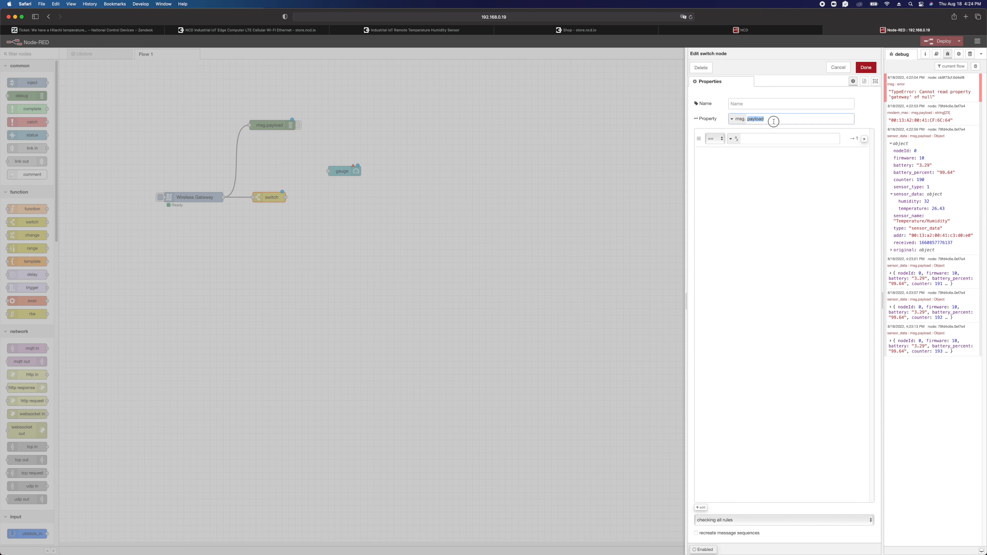
{"action": "key", "text": "super+v"}
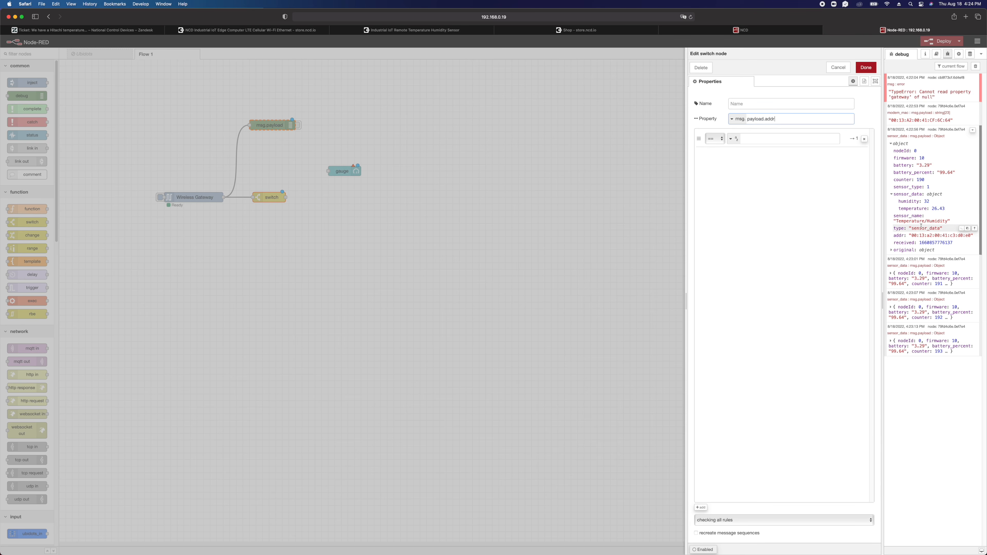
Fill the switch node's first rule with the sensor address 00:13:a2:00:41:c3:d0:e0, copied from the debug message
{"action": "mouse_move", "coordinate": [935, 237]}
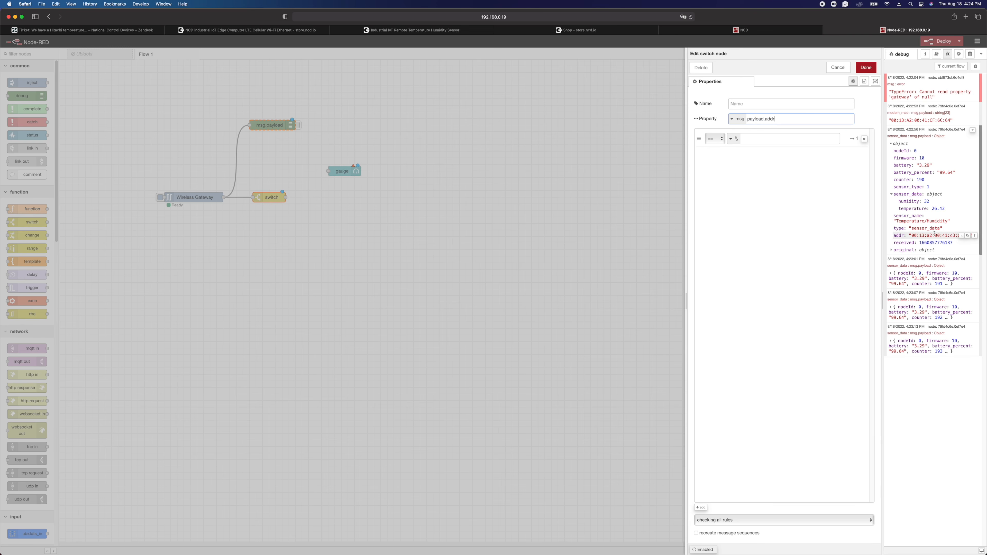
{"action": "left_click", "coordinate": [967, 236]}
{"action": "left_click", "coordinate": [771, 143]}
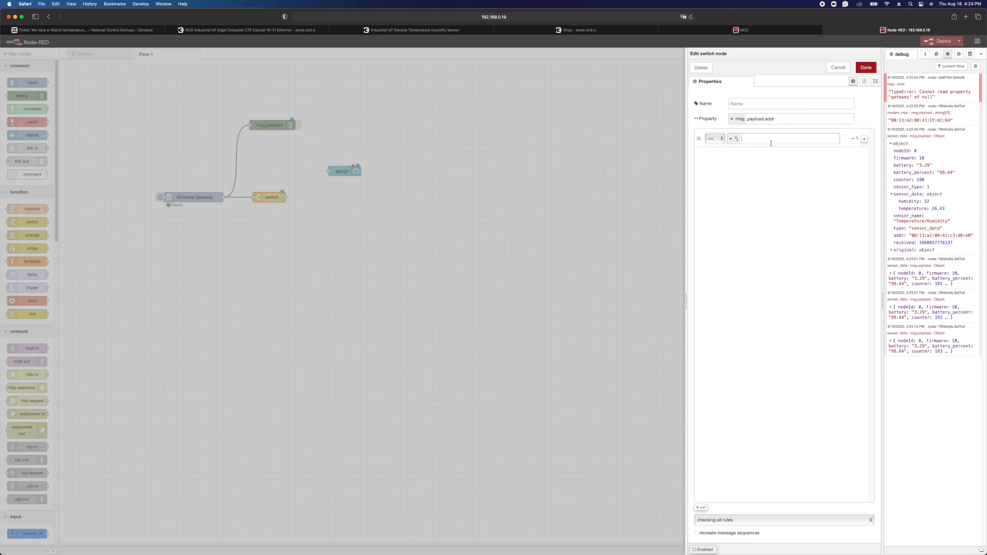
{"action": "key", "text": "super+v"}
Add seven more equality rules to the switch node so that it has eight rules
{"action": "left_click", "coordinate": [701, 508]}
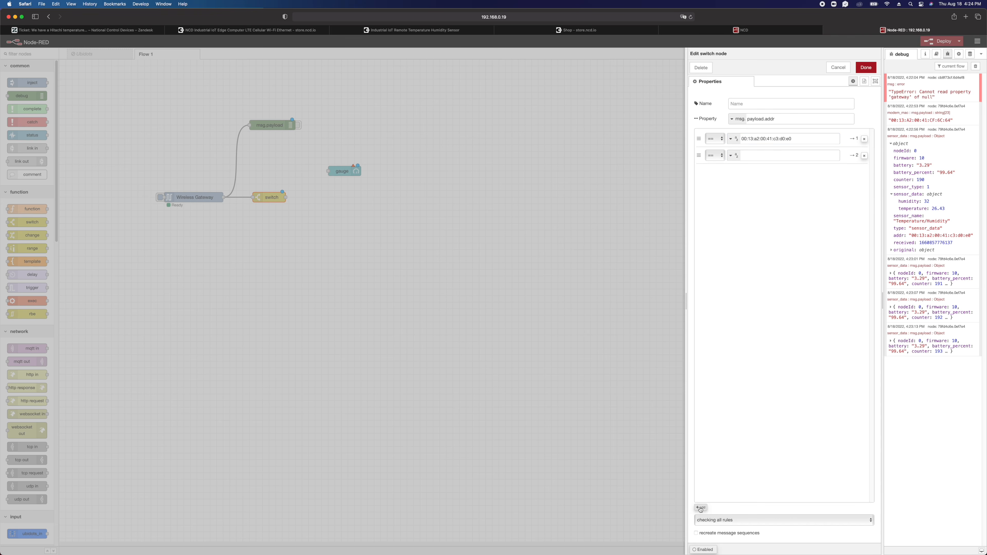
{"action": "left_click", "coordinate": [700, 508]}
{"action": "left_click", "coordinate": [700, 508]}
{"action": "left_click", "coordinate": [700, 508]}
{"action": "left_click", "coordinate": [701, 508]}
{"action": "left_click", "coordinate": [701, 509]}
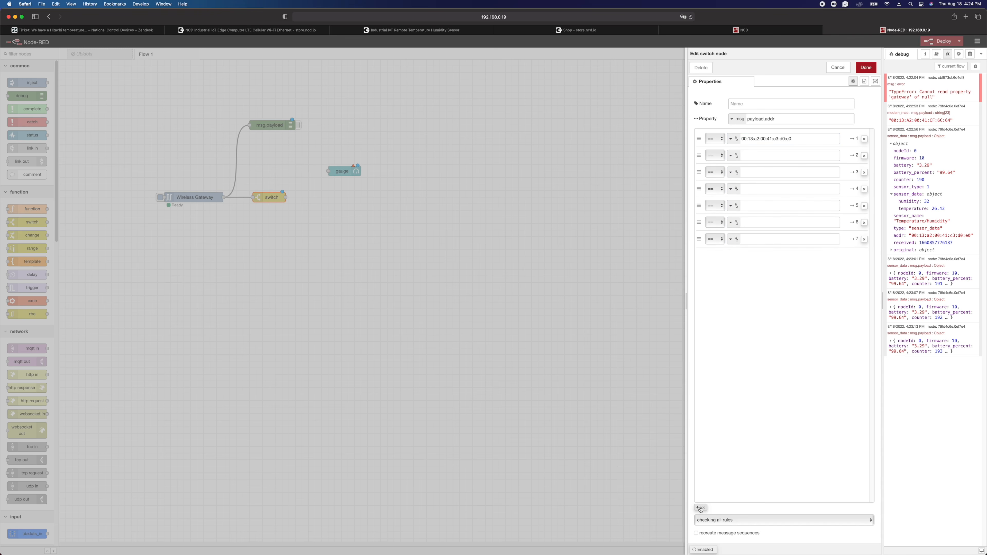
{"action": "left_click", "coordinate": [700, 509]}
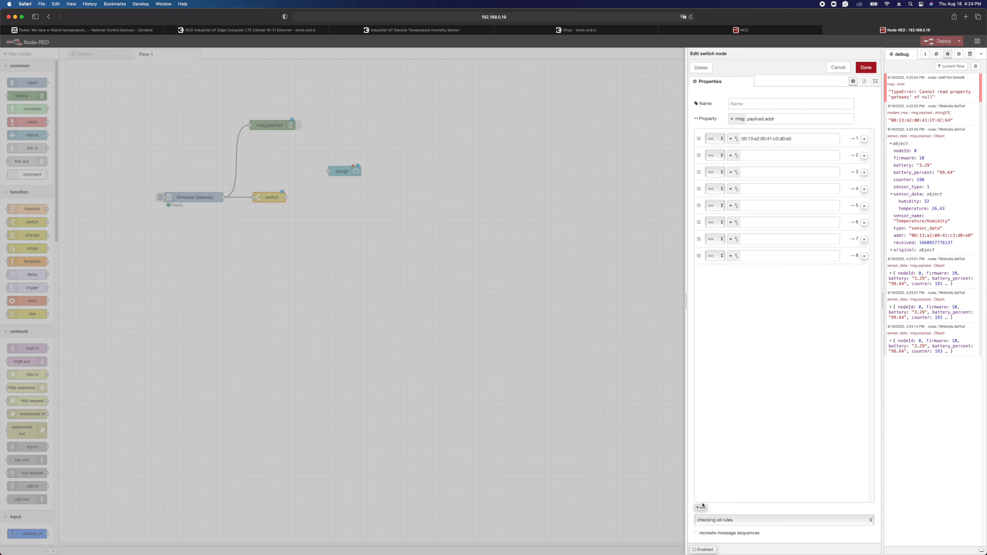
Copy the address 00:13:a2:00:41:c3:d0:e0 from the first rule into rules 2 through 8
{"action": "double_click", "coordinate": [767, 137]}
{"action": "key", "text": "super+c"}
{"action": "left_click", "coordinate": [777, 155]}
{"action": "key", "text": "super+v"}
{"action": "left_click", "coordinate": [775, 172]}
{"action": "key", "text": "super+v"}
{"action": "key", "text": "super+v"}
{"action": "left_click", "coordinate": [774, 206]}
{"action": "key", "text": "super+v"}
{"action": "left_click", "coordinate": [774, 222]}
{"action": "key", "text": "super+v"}
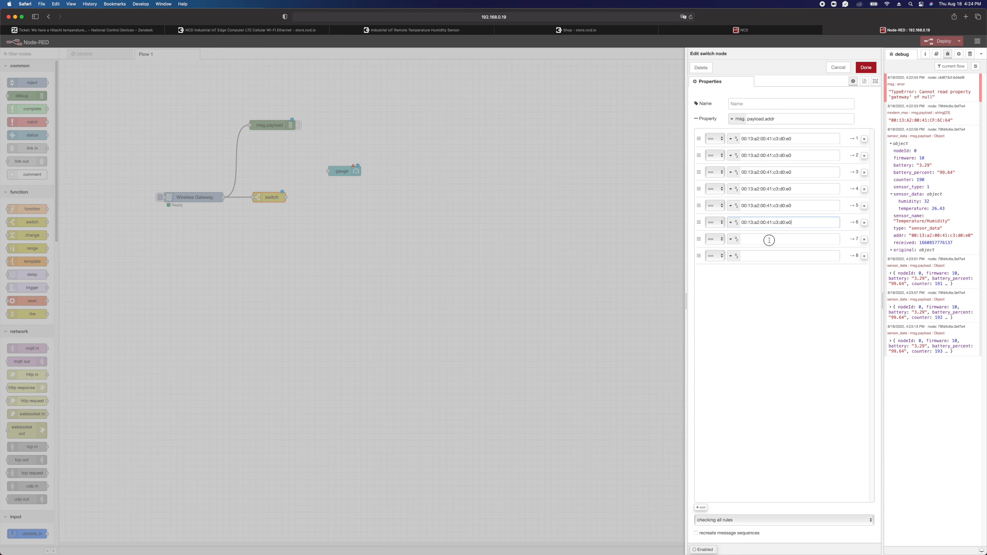
{"action": "left_click", "coordinate": [769, 240]}
{"action": "key", "text": "super+v"}
{"action": "left_click", "coordinate": [770, 256]}
{"action": "key", "text": "super+v"}
Edit the ends of the copied addresses in the switch rules and apply the node's settings
{"action": "left_click", "coordinate": [797, 157]}
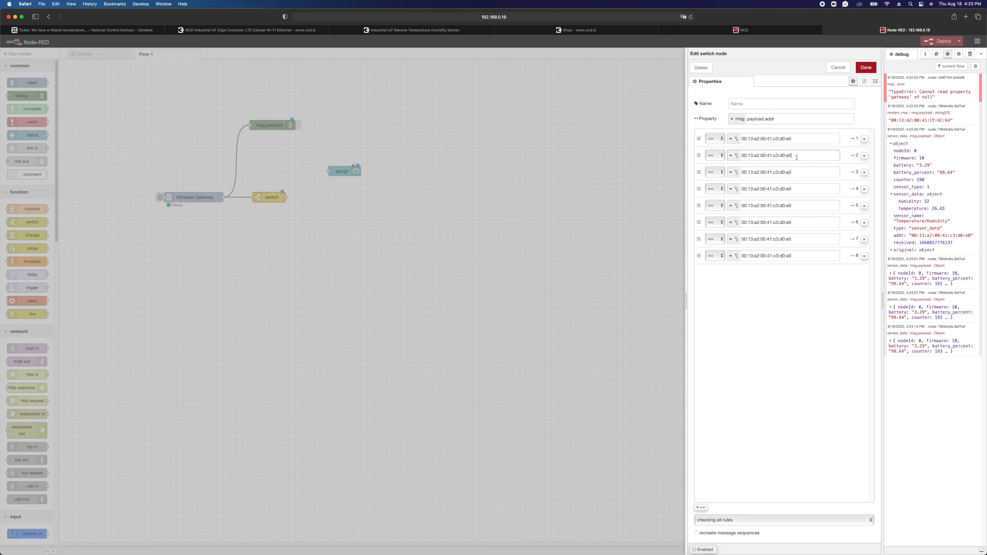
{"action": "left_click", "coordinate": [797, 172]}
{"action": "left_click", "coordinate": [801, 207]}
{"action": "left_click", "coordinate": [801, 223]}
{"action": "left_click", "coordinate": [801, 256]}
{"action": "left_click", "coordinate": [866, 68]}
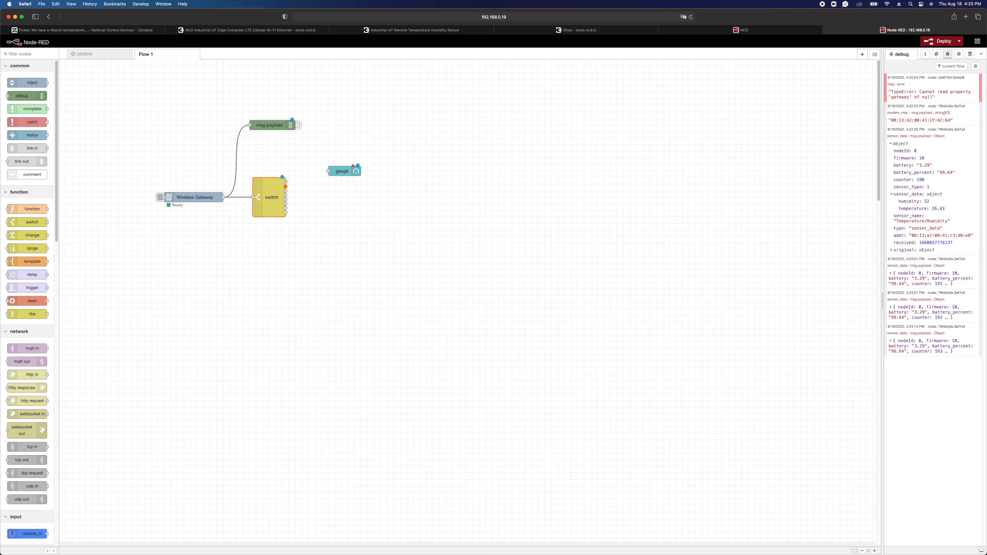
Move the gauge node slightly up and wire the switch's first output to it
{"action": "left_click_drag", "start_coordinate": [341, 171], "coordinate": [341, 158]}
{"action": "left_click_drag", "start_coordinate": [286, 182], "coordinate": [328, 158]}
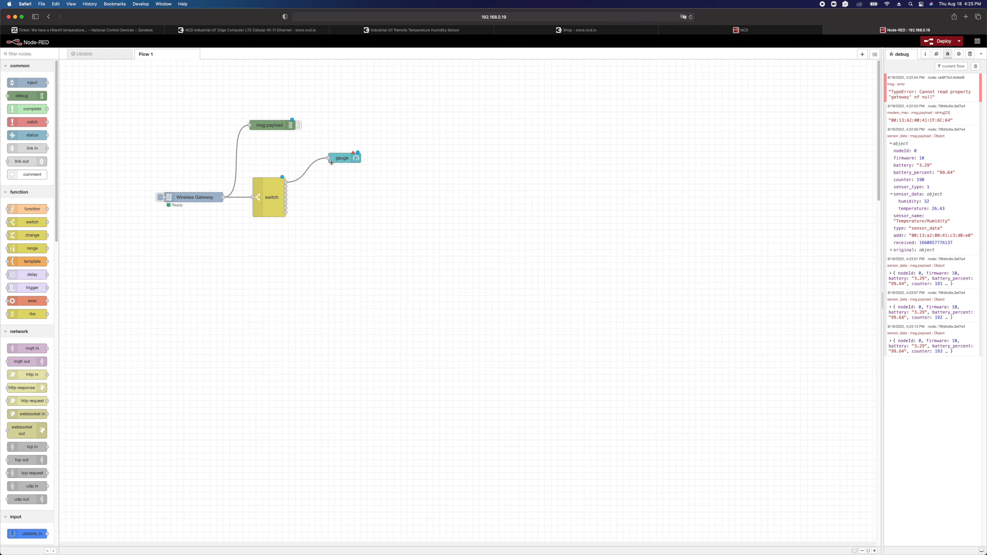
Start a new dashboard group for the gauge, and within it a new dashboard tab
{"action": "double_click", "coordinate": [341, 158]}
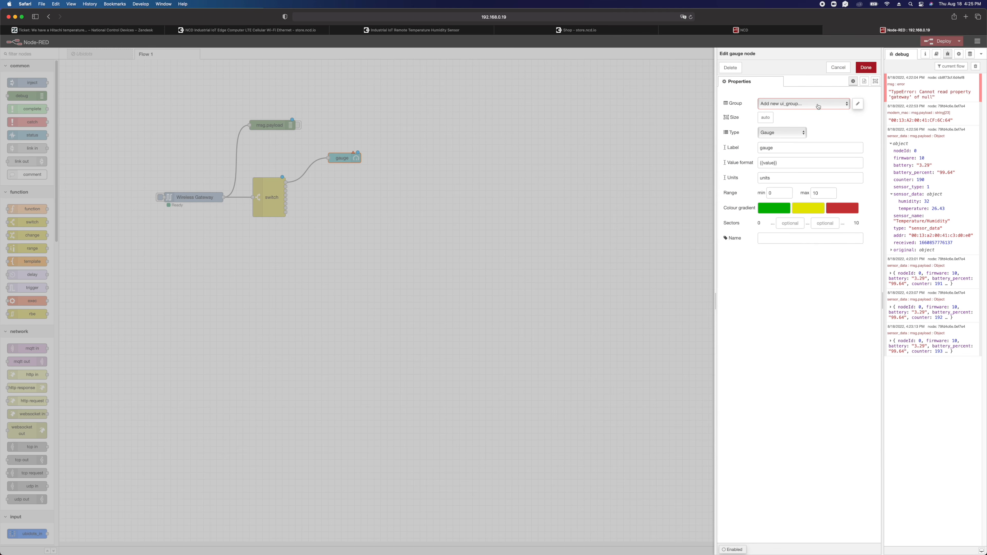
{"action": "left_click", "coordinate": [846, 104]}
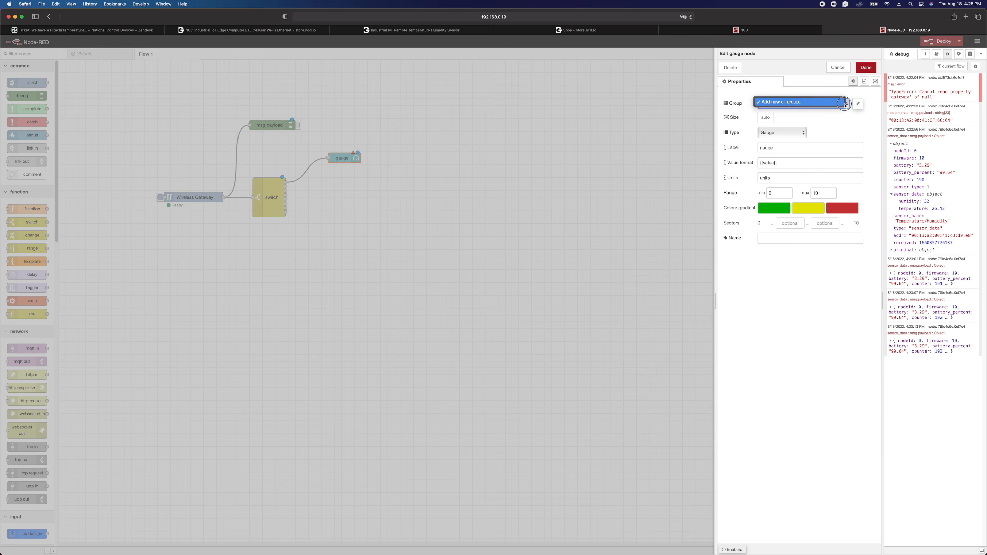
{"action": "left_click", "coordinate": [846, 104]}
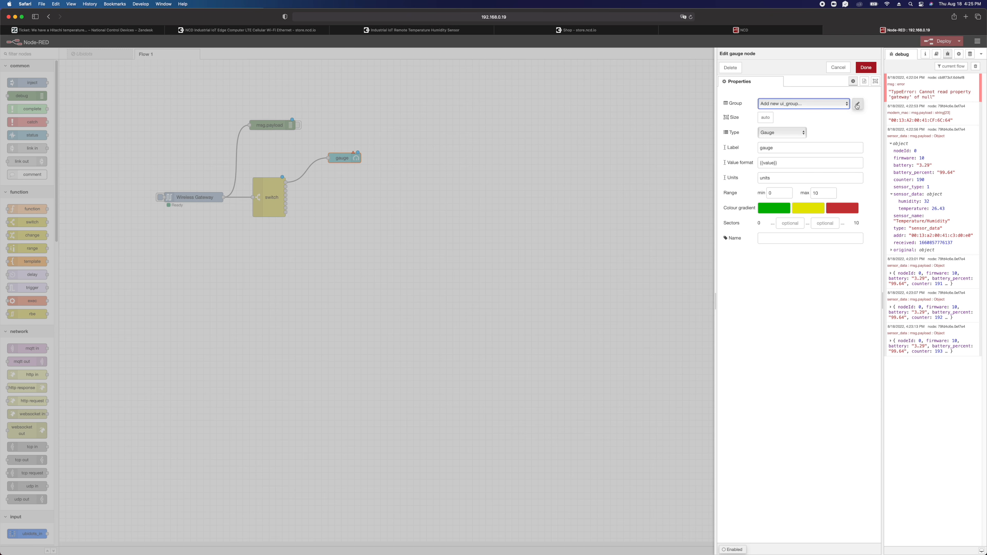
{"action": "left_click", "coordinate": [857, 105]}
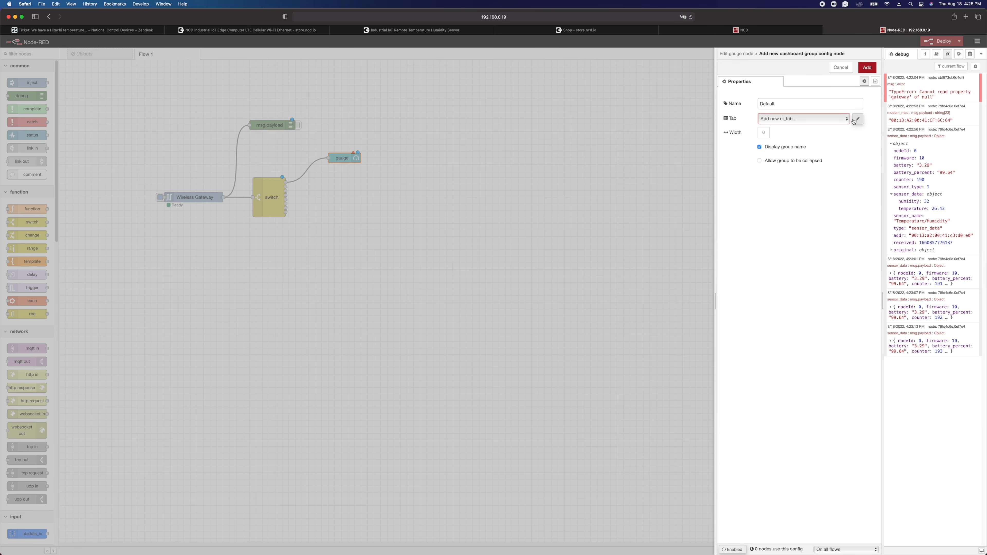
{"action": "left_click", "coordinate": [847, 118]}
{"action": "left_click", "coordinate": [848, 119]}
{"action": "left_click", "coordinate": [859, 119]}
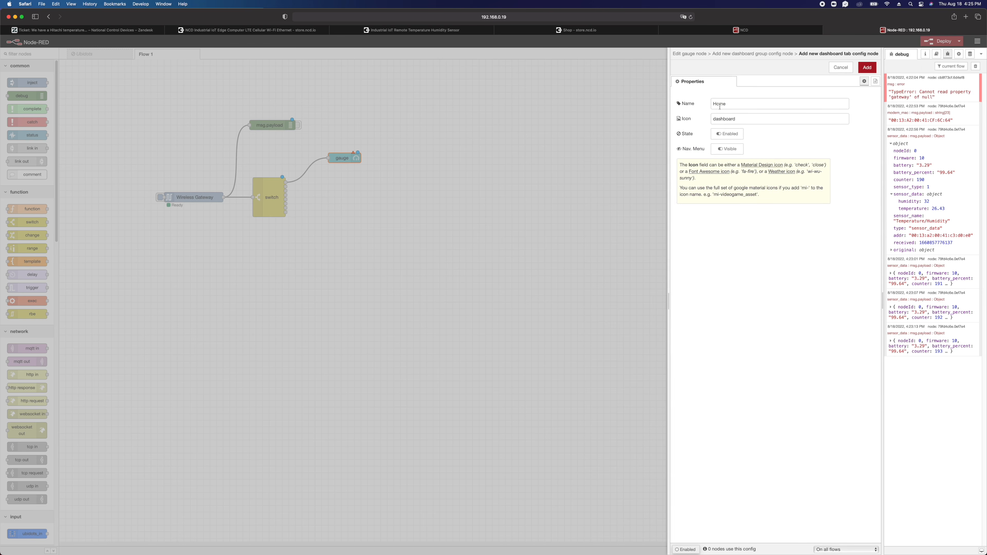
Name the new dashboard tab "Temperature/Humidity Readings" and add it
{"action": "double_click", "coordinate": [737, 104]}
{"action": "type", "text": "Temperature/Hun"}
{"action": "key", "text": "BackSpace"}
{"action": "type", "text": "midity readings"}
{"action": "key", "text": "BackSpace"}
{"action": "type", "text": "R"}
{"action": "left_click", "coordinate": [868, 68]}
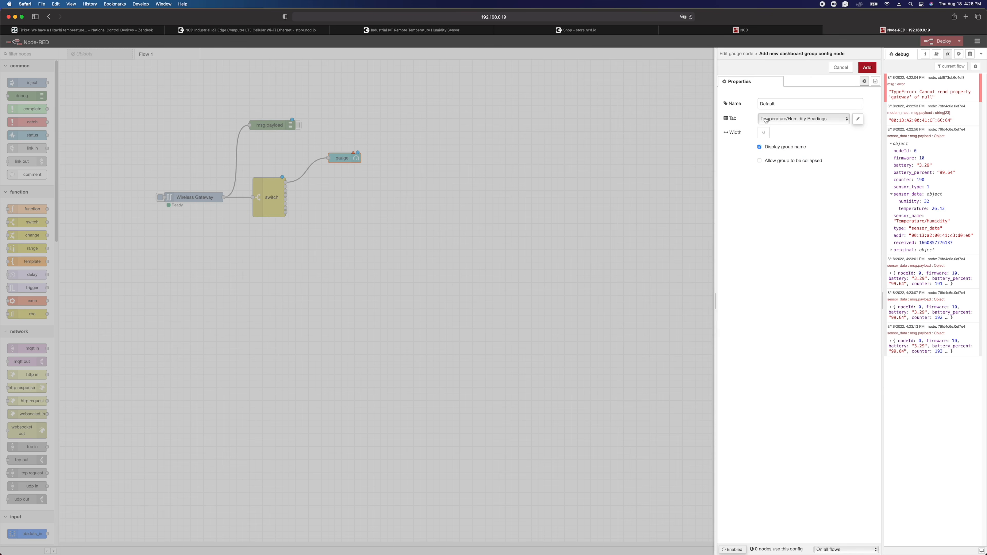
Name the dashboard group "Sensor 1" with a width of 6 and add it
{"action": "double_click", "coordinate": [777, 102]}
{"action": "type", "text": "Sensor 1"}
{"action": "left_click", "coordinate": [767, 138]}
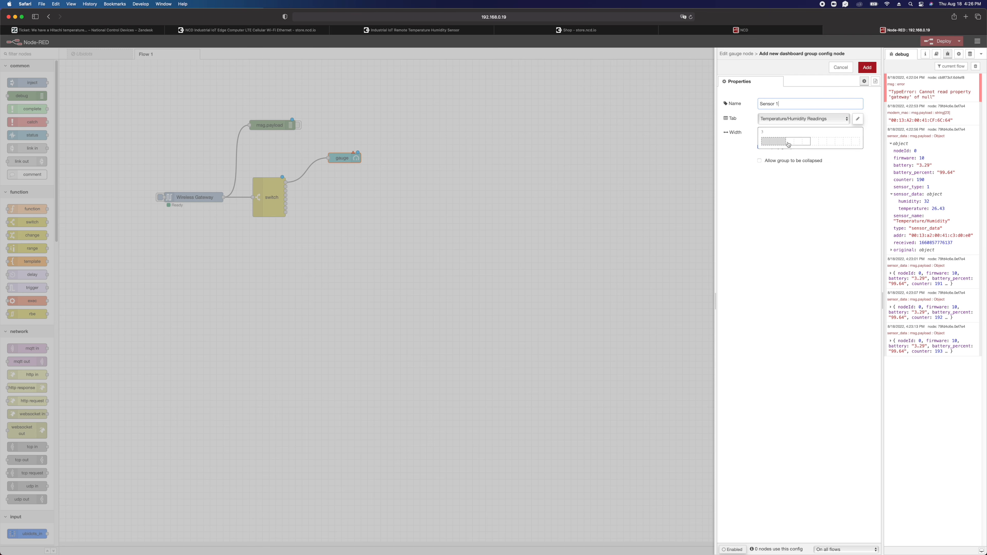
{"action": "left_click", "coordinate": [809, 144]}
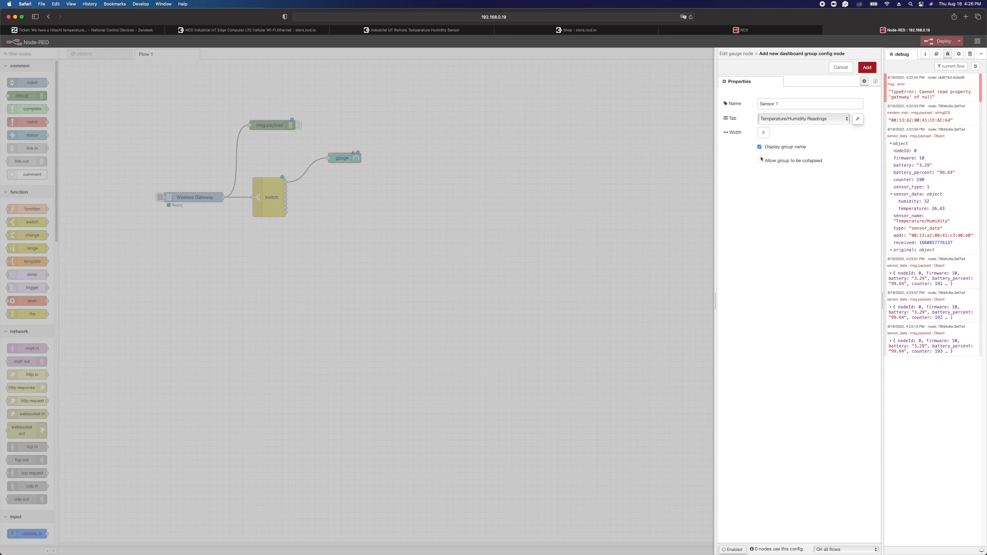
{"action": "left_click", "coordinate": [863, 69]}
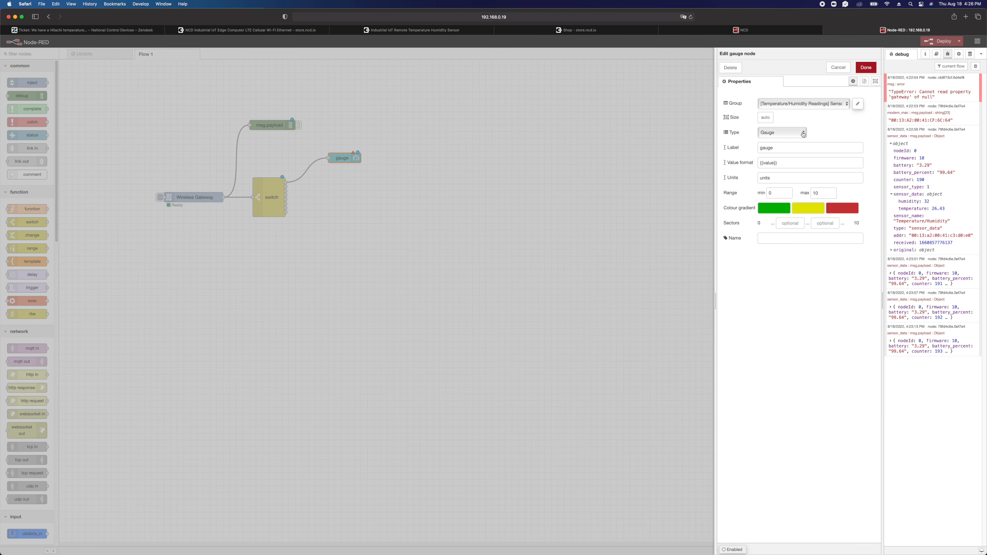
Set the gauge's range from -40 to 100 and its units to F, and apply the settings
{"action": "double_click", "coordinate": [779, 193]}
{"action": "double_click", "coordinate": [824, 192]}
{"action": "type", "text": "100"}
{"action": "double_click", "coordinate": [784, 179]}
{"action": "type", "text": "F"}
{"action": "left_click", "coordinate": [866, 68]}
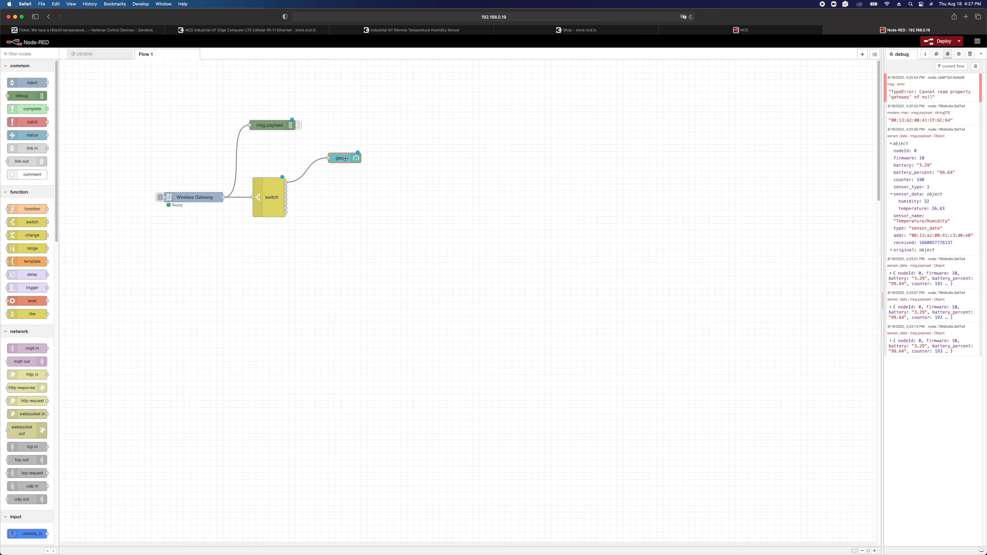
Place a copy of the gauge directly below the first, with units % and a range of 0 to 100
{"action": "key", "text": "super+v"}
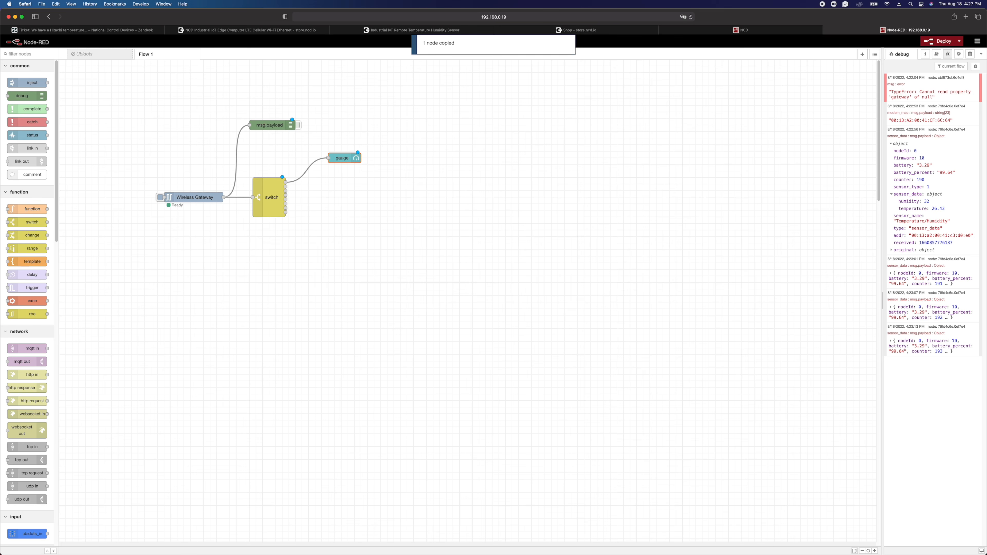
{"action": "left_click", "coordinate": [347, 171]}
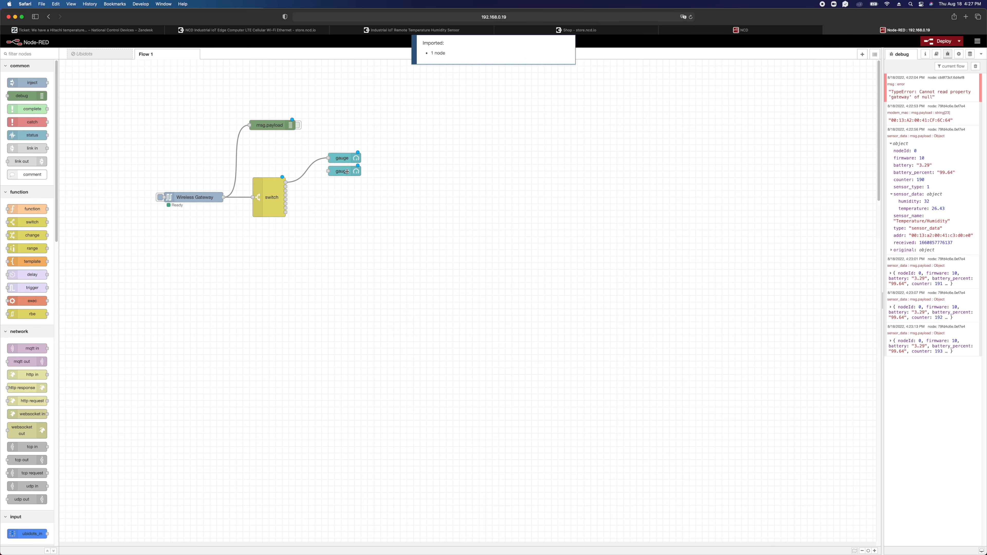
{"action": "double_click", "coordinate": [347, 172]}
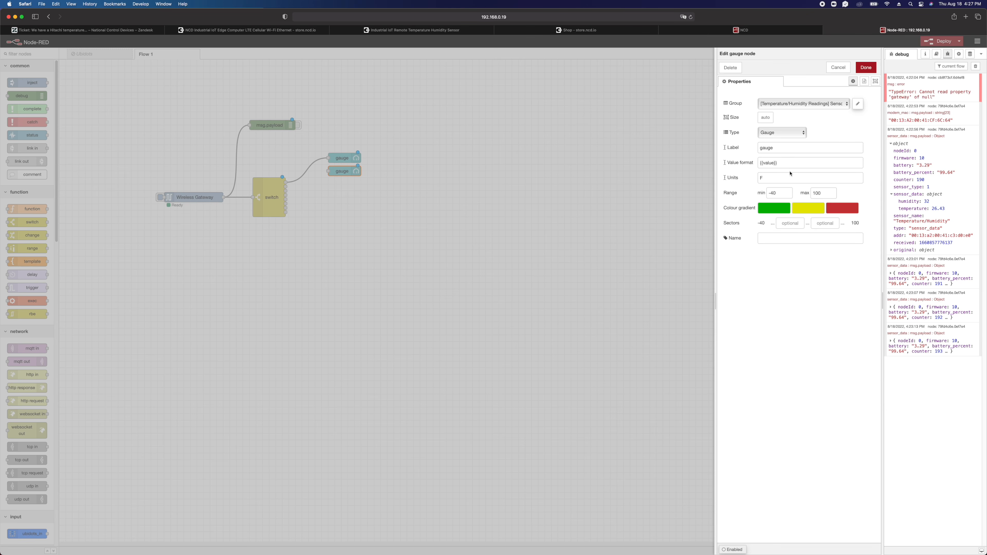
{"action": "left_click_drag", "start_coordinate": [785, 179], "coordinate": [755, 179]}
{"action": "type", "text": "%"}
{"action": "double_click", "coordinate": [779, 193]}
{"action": "type", "text": "0"}
{"action": "left_click", "coordinate": [827, 193]}
Set the % gauge's value format to the msg path of the humidity reading and apply the settings
{"action": "triple_click", "coordinate": [782, 163]}
{"action": "left_click", "coordinate": [936, 54]}
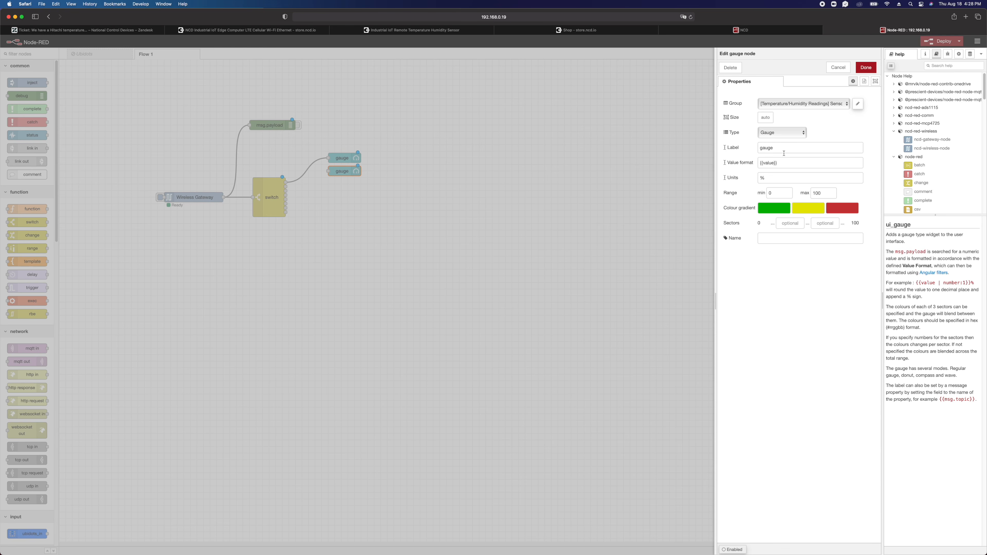
{"action": "double_click", "coordinate": [772, 163]}
{"action": "type", "text": "msg.payload."}
{"action": "left_click", "coordinate": [948, 54]}
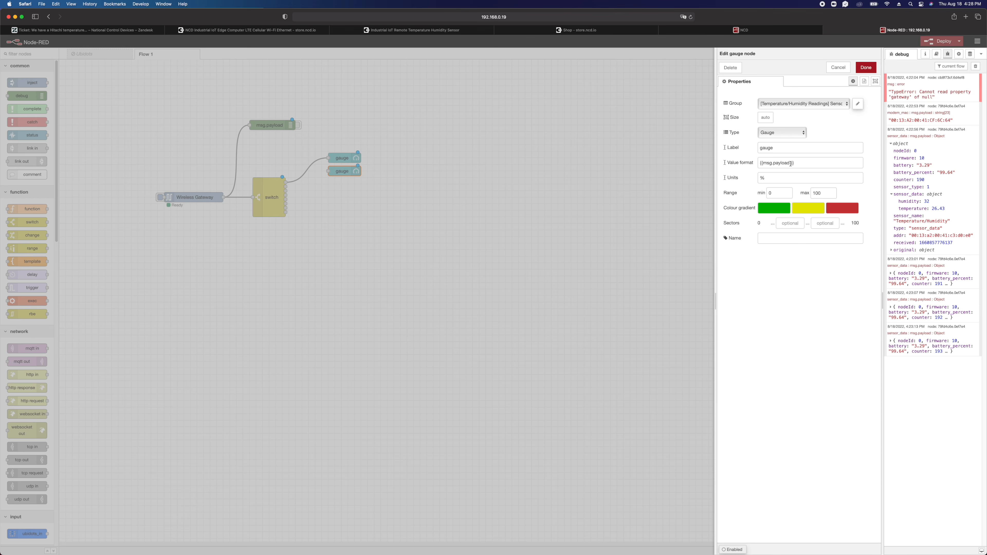
{"action": "left_click_drag", "start_coordinate": [791, 163], "coordinate": [775, 163]}
{"action": "key", "text": "super+v"}
{"action": "left_click", "coordinate": [869, 67]}
Set the first gauge's value format to {{msg.payload.sensor_data.temperature}} and apply the settings
{"action": "double_click", "coordinate": [331, 156]}
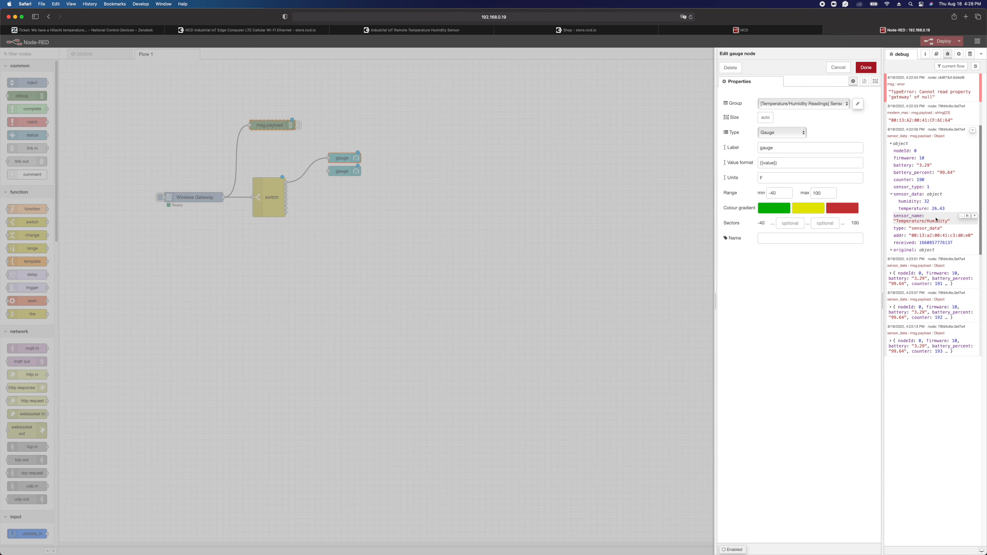
{"action": "left_click", "coordinate": [963, 211]}
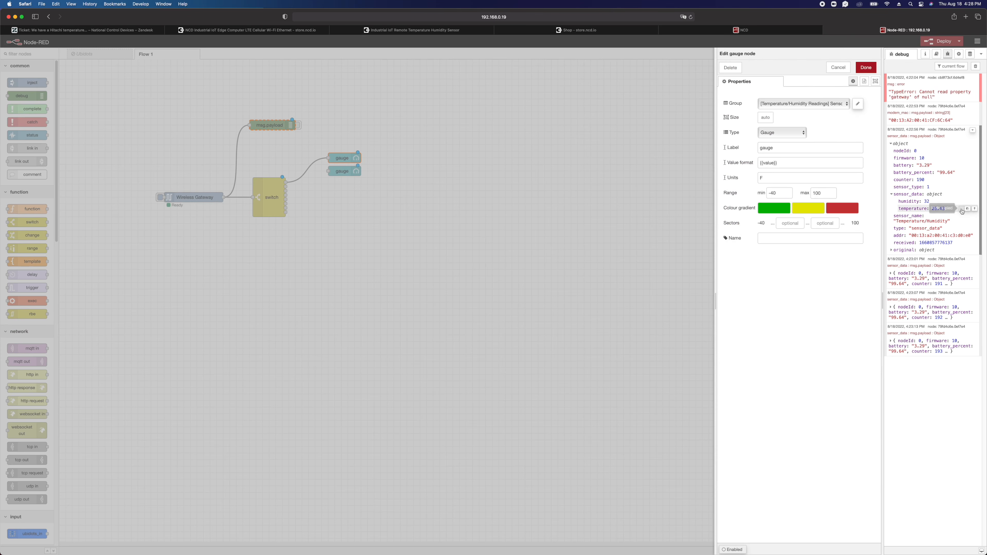
{"action": "left_click", "coordinate": [772, 163]}
{"action": "double_click", "coordinate": [772, 163]}
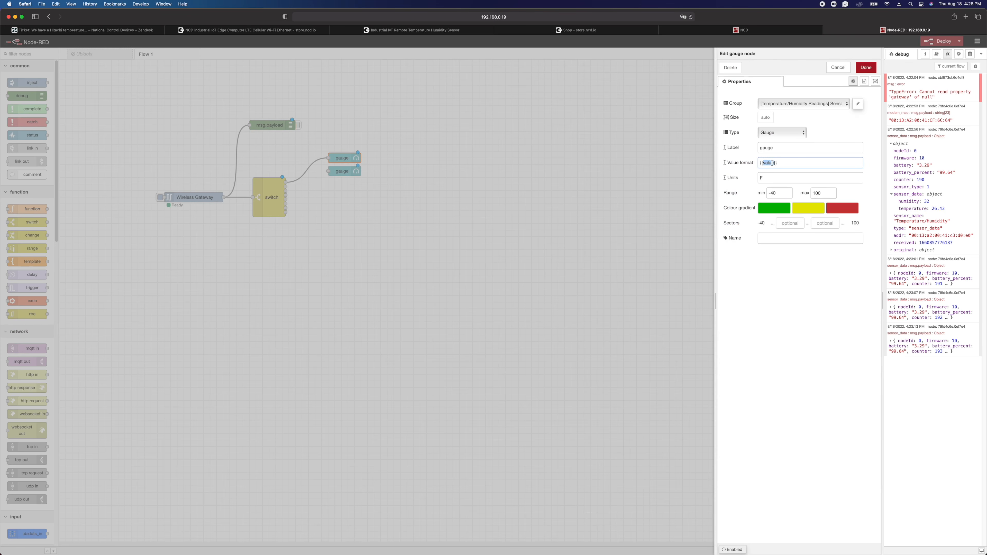
{"action": "type", "text": "msg."}
{"action": "key", "text": "super+v"}
{"action": "left_click", "coordinate": [865, 68]}
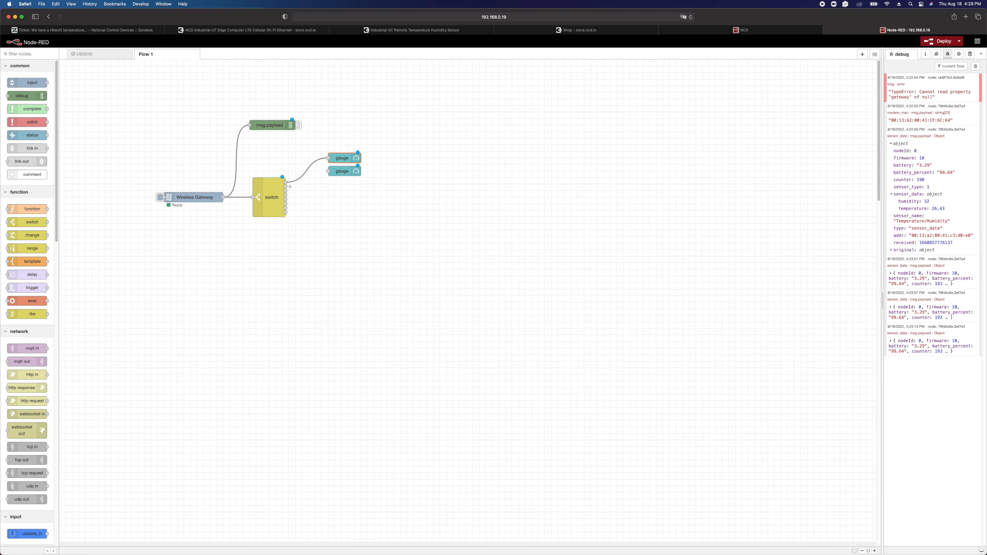
Wire the switch's second output to the lower gauge
{"action": "left_click_drag", "start_coordinate": [286, 186], "coordinate": [329, 171]}
Append *1.8-32.00 to the temperature expression in the upper gauge's value format, and deploy the flow
{"action": "double_click", "coordinate": [337, 158]}
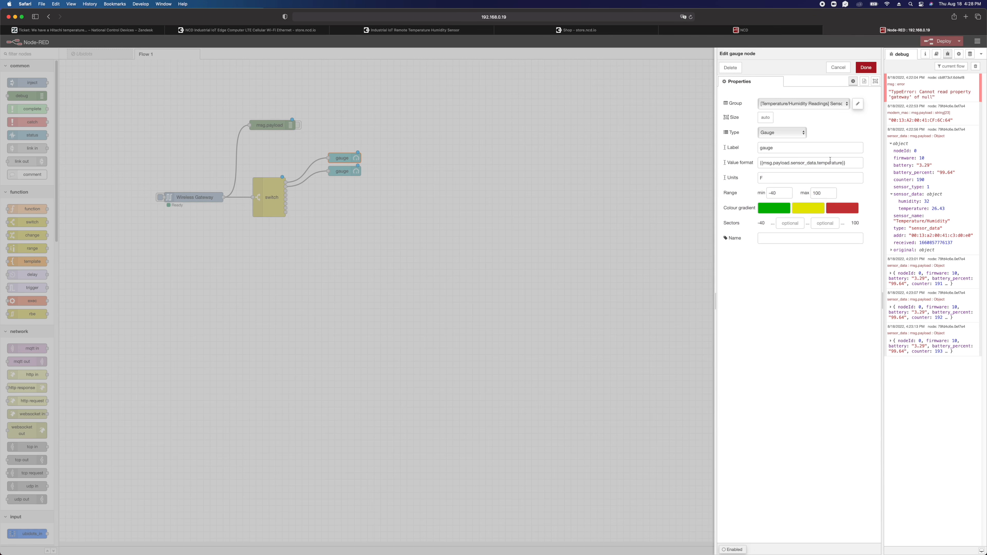
{"action": "left_click", "coordinate": [842, 163]}
{"action": "type", "text": "*1.8-32.00"}
{"action": "left_click", "coordinate": [866, 68]}
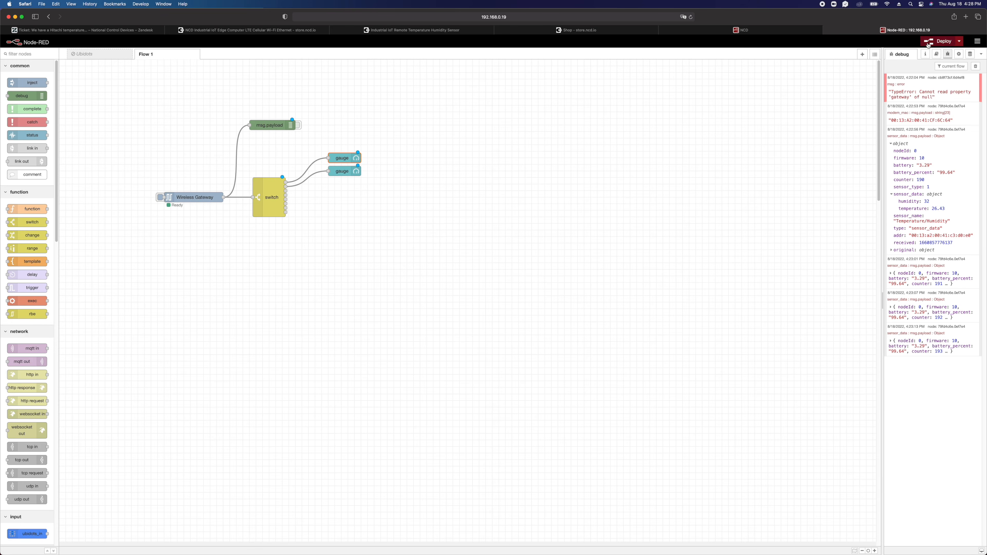
{"action": "left_click", "coordinate": [938, 41]}
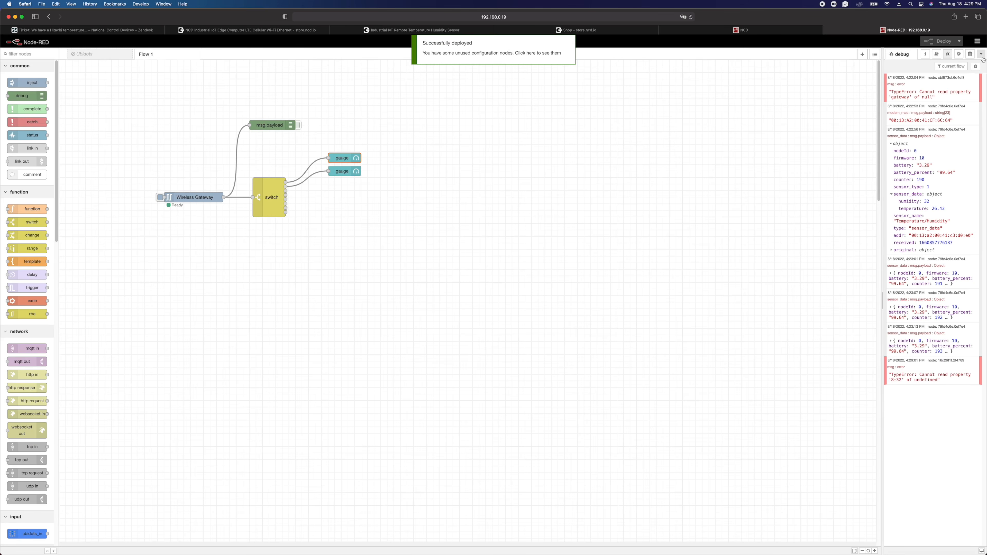
Remove the *1.8-32.00 conversion from the upper gauge's temperature value format, apply the settings, and deploy the flow
{"action": "left_click", "coordinate": [981, 54]}
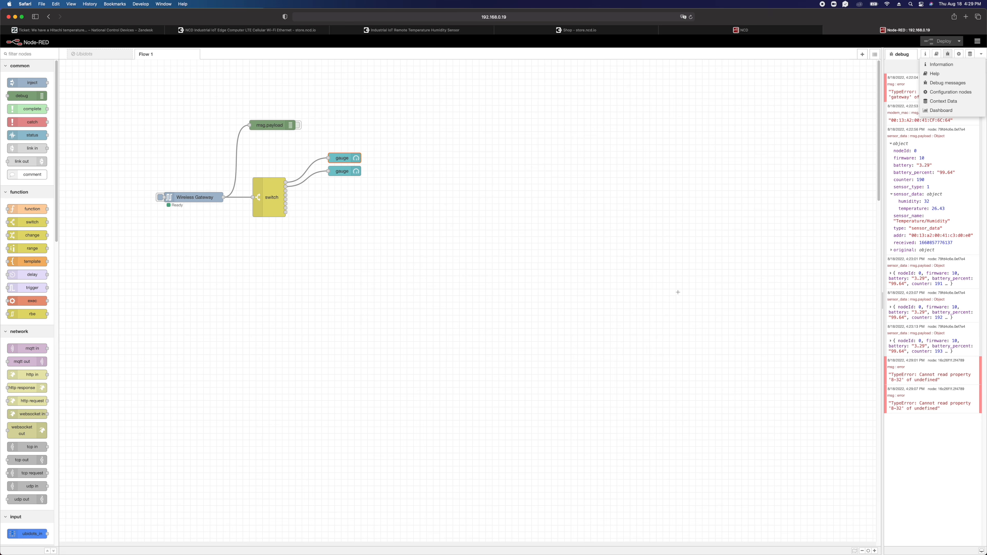
{"action": "double_click", "coordinate": [331, 156]}
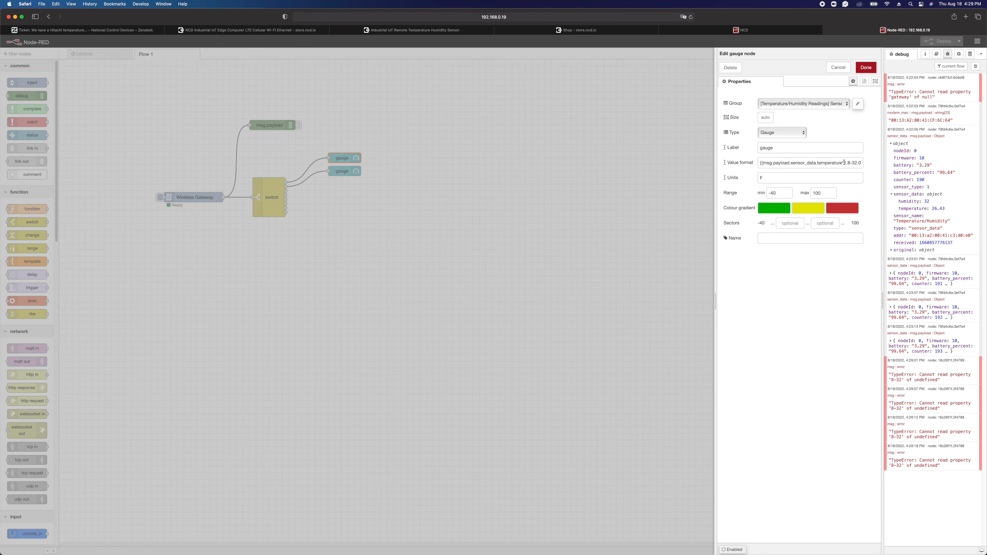
{"action": "left_click_drag", "start_coordinate": [844, 163], "coordinate": [863, 163]}
{"action": "key", "text": "BackSpace"}
{"action": "left_click", "coordinate": [866, 67]}
{"action": "left_click", "coordinate": [927, 41]}
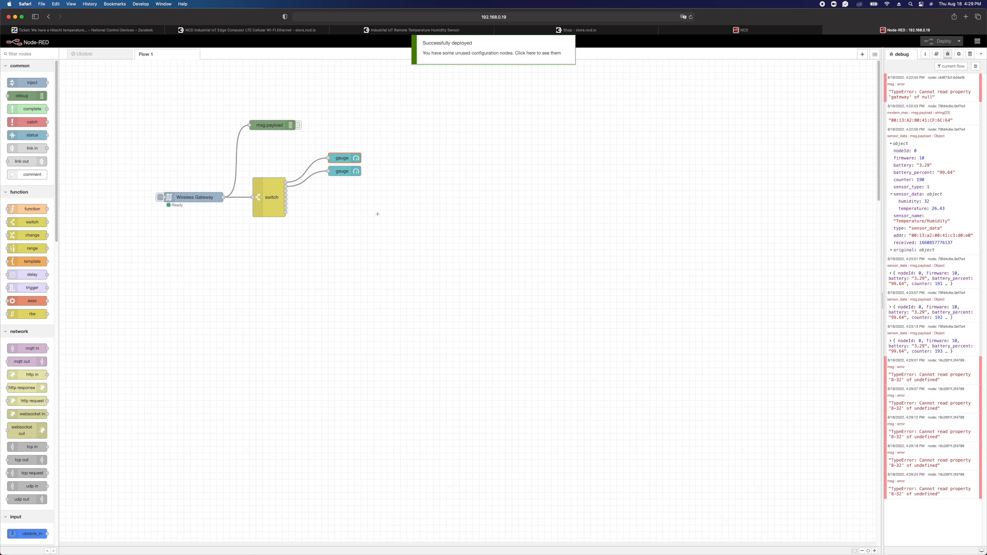
Open the dashboard page to check both Sensor 1 gauges, and return to the flow's debug messages
{"action": "left_click", "coordinate": [981, 55]}
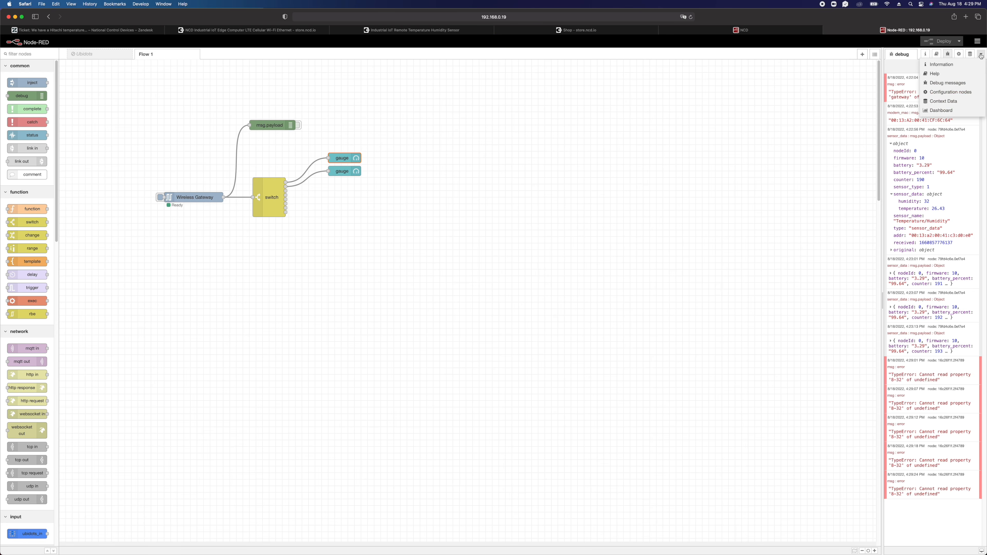
{"action": "left_click", "coordinate": [953, 110]}
{"action": "left_click", "coordinate": [974, 69]}
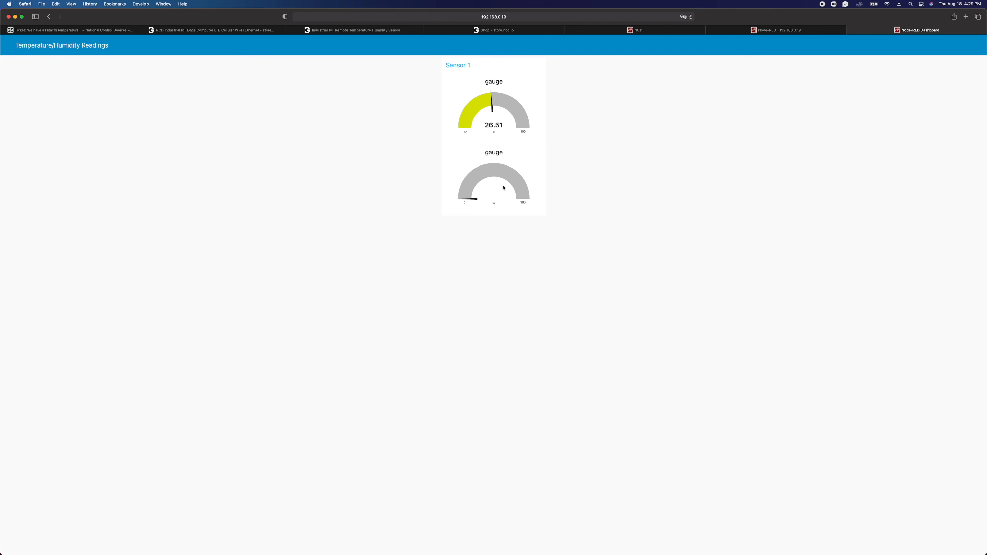
{"action": "left_click", "coordinate": [750, 32]}
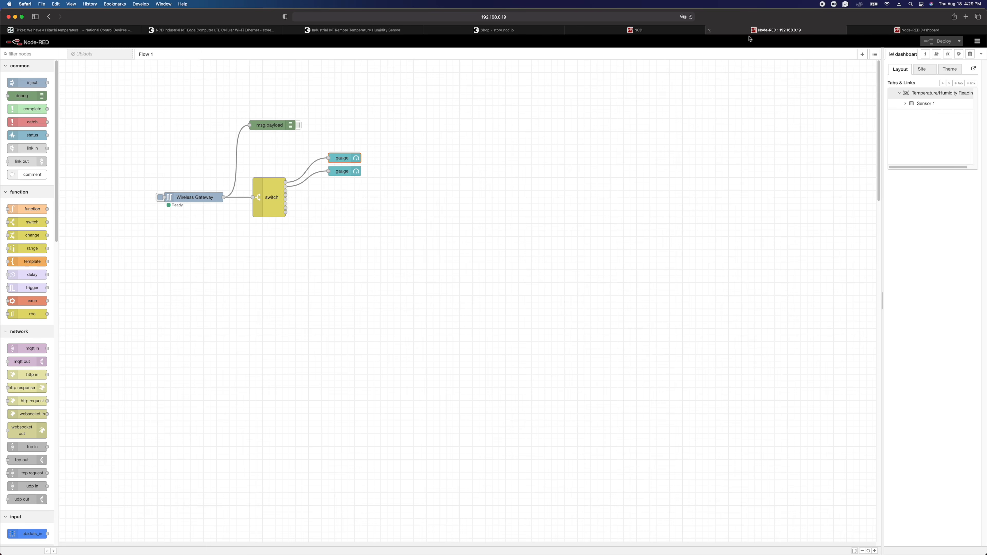
{"action": "left_click", "coordinate": [950, 55]}
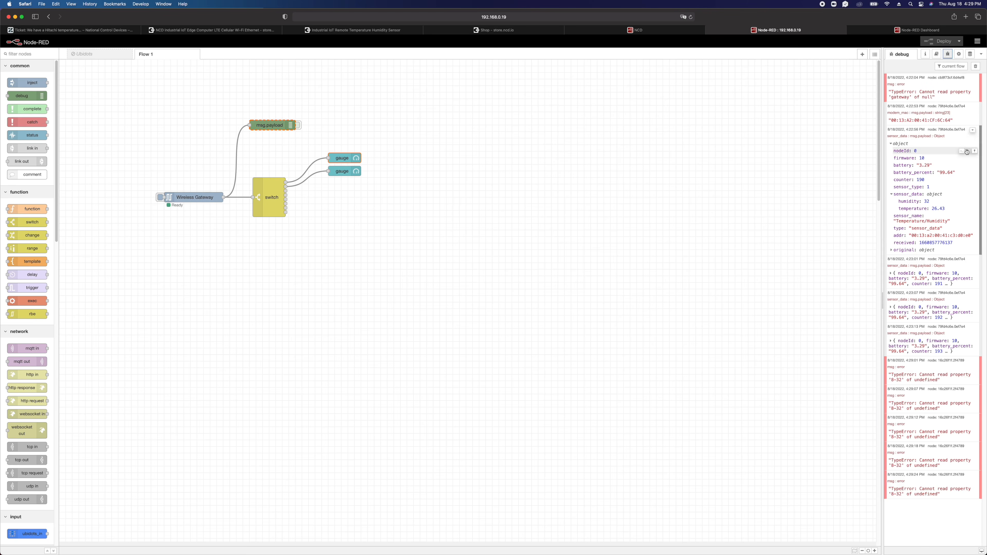
Rewire the humidity gauge from the switch's second output to its first output, and deploy the flow
{"action": "double_click", "coordinate": [342, 172]}
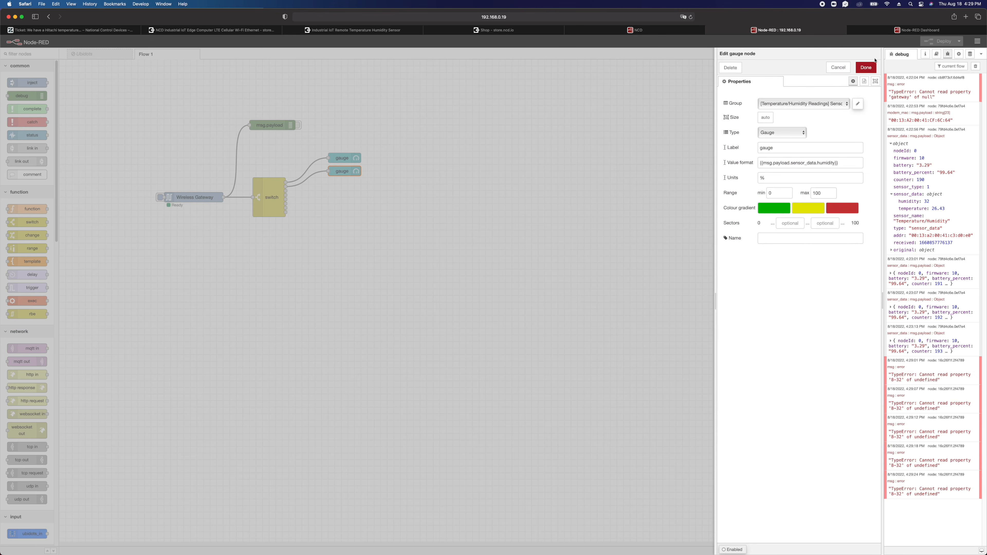
{"action": "left_click", "coordinate": [838, 68]}
{"action": "left_click", "coordinate": [320, 174]}
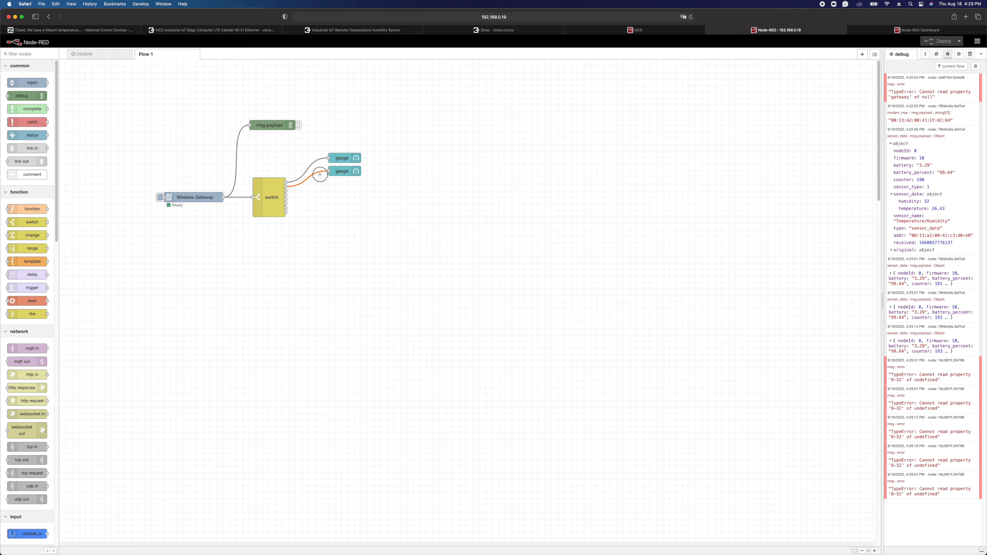
{"action": "key", "text": "Delete"}
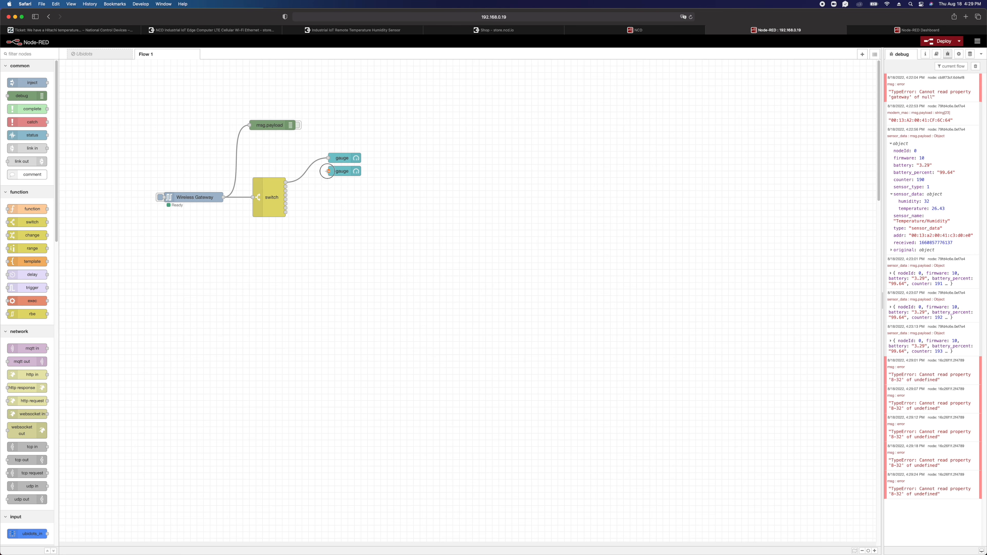
{"action": "left_click_drag", "start_coordinate": [329, 171], "coordinate": [286, 182]}
{"action": "left_click", "coordinate": [942, 41]}
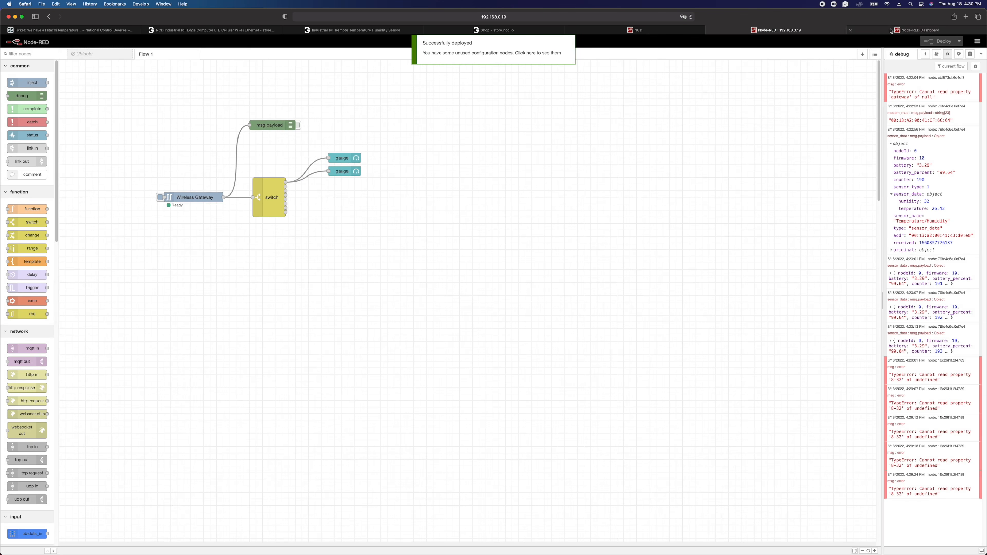
Insert a function node into the wire between the switch's first output and the temperature gauge, making room for it
{"action": "left_click_drag", "start_coordinate": [346, 161], "coordinate": [353, 154]}
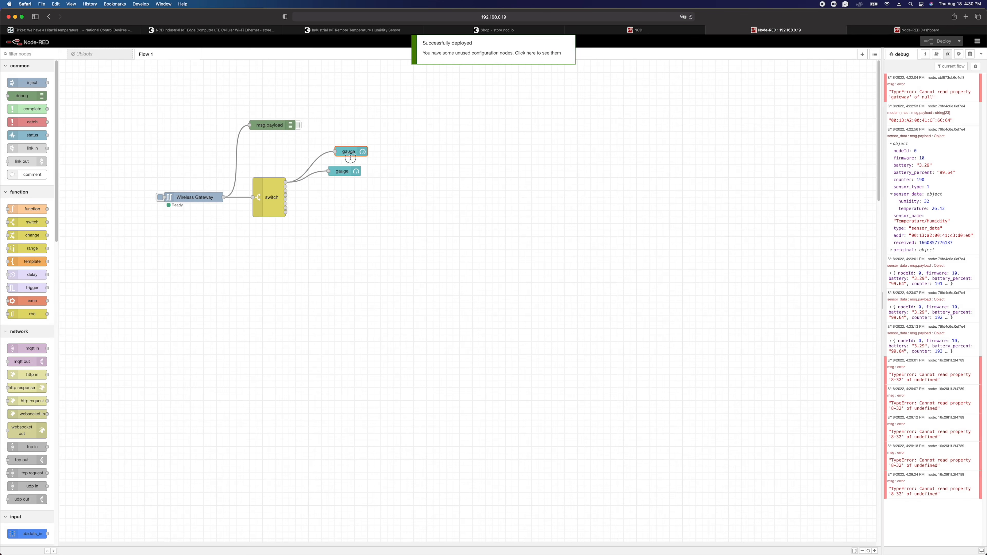
{"action": "left_click_drag", "start_coordinate": [31, 215], "coordinate": [403, 166]}
{"action": "left_click_drag", "start_coordinate": [317, 168], "coordinate": [346, 163]}
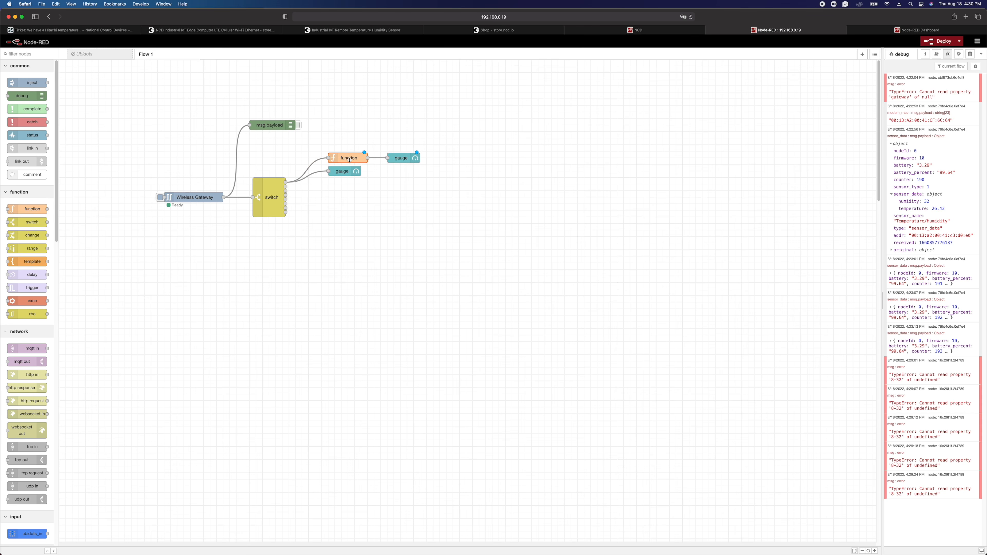
Make the function set msg.payload.sensor_data.temperature to msg.payload.sensor_data.temperature*1.8-32.00, and deploy the flow
{"action": "double_click", "coordinate": [350, 159]}
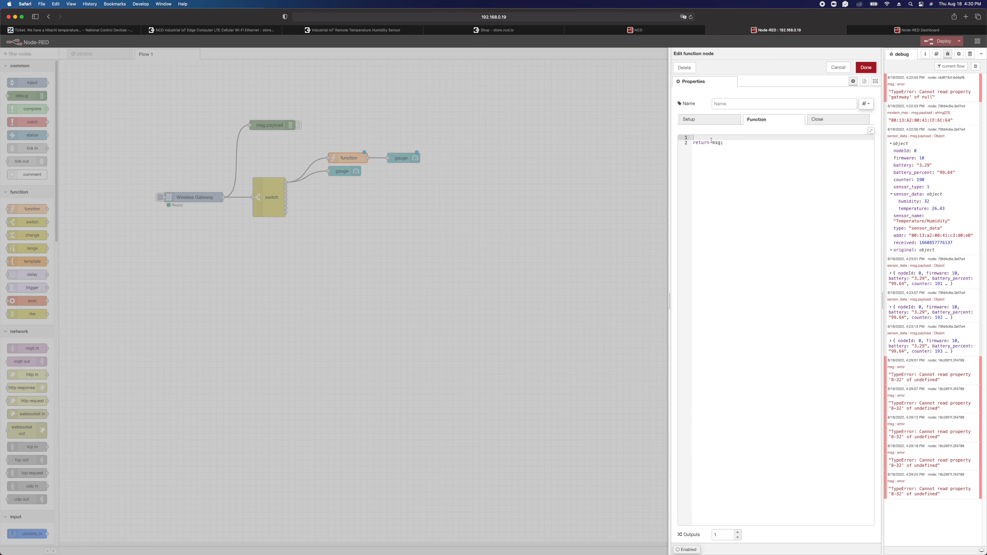
{"action": "type", "text": "ms"}
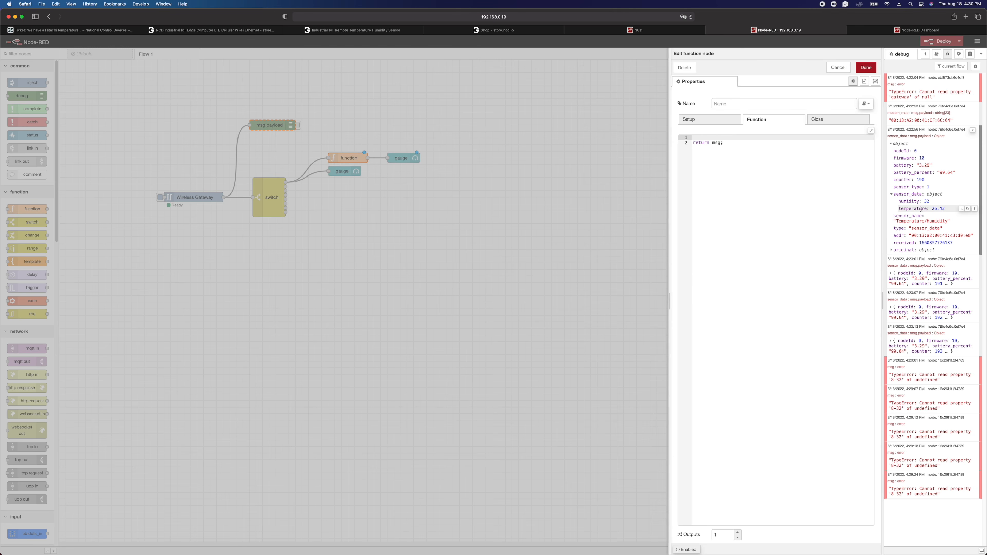
{"action": "left_click", "coordinate": [960, 210]}
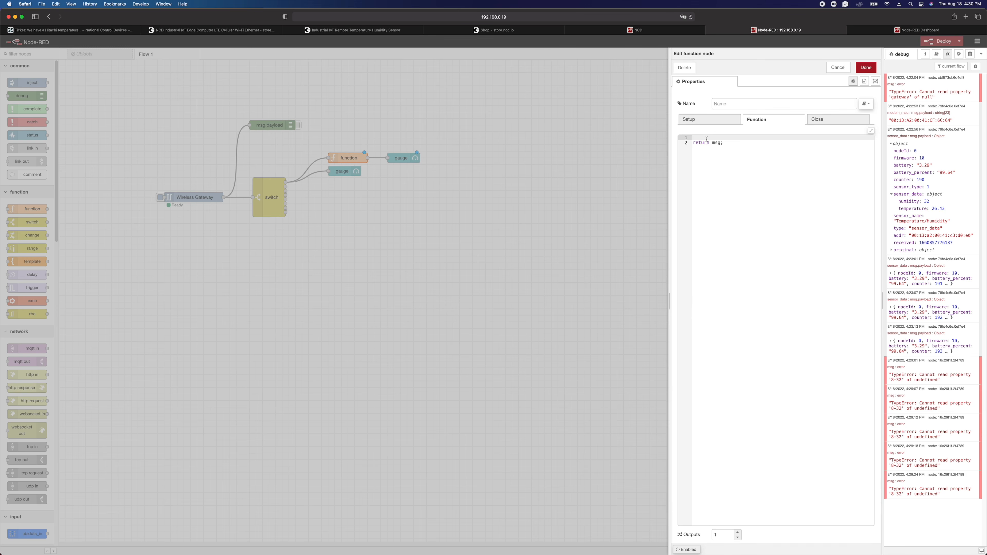
{"action": "type", "text": "msg."}
{"action": "key", "text": "super+v"}
{"action": "key", "text": "super+v"}
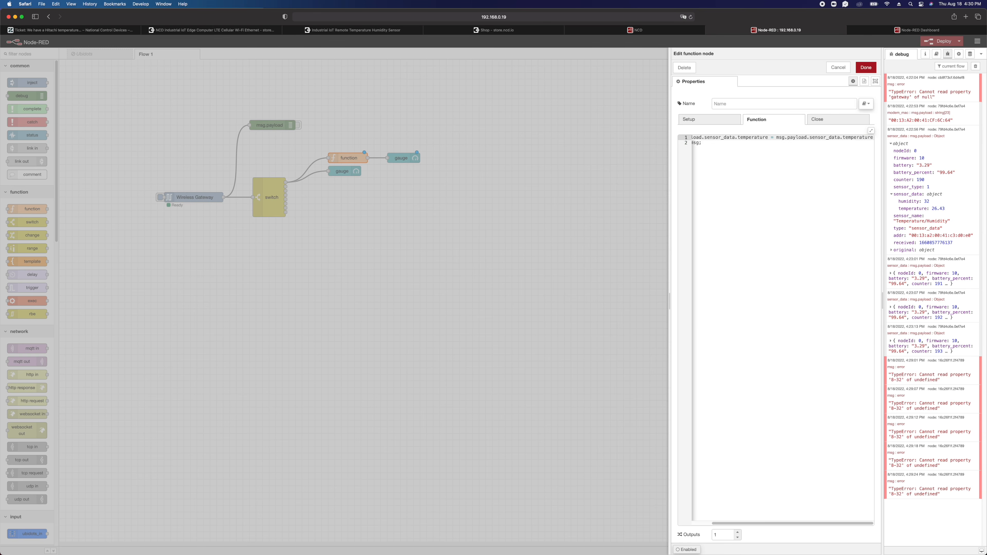
{"action": "type", "text": "*1.8-32.00"}
{"action": "left_click", "coordinate": [860, 66]}
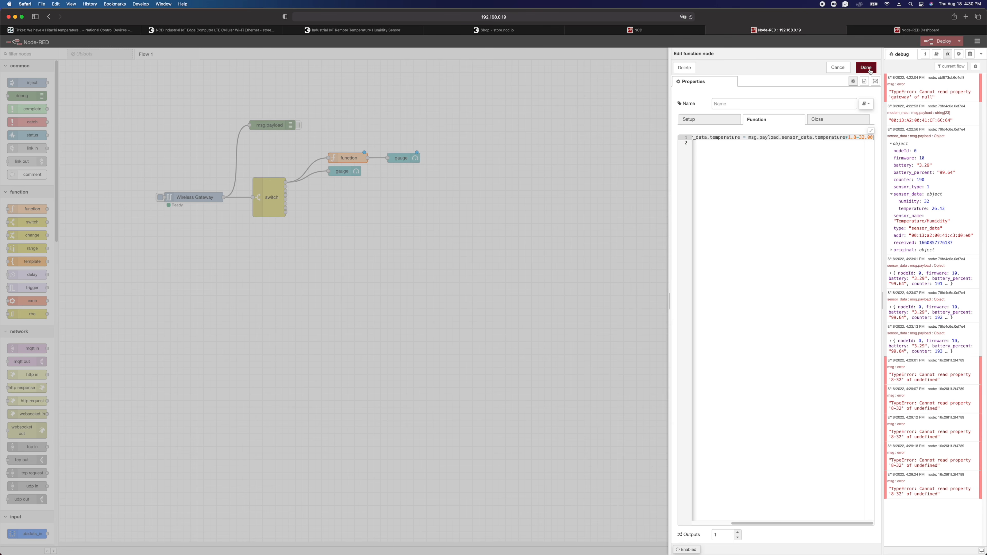
{"action": "left_click", "coordinate": [934, 46]}
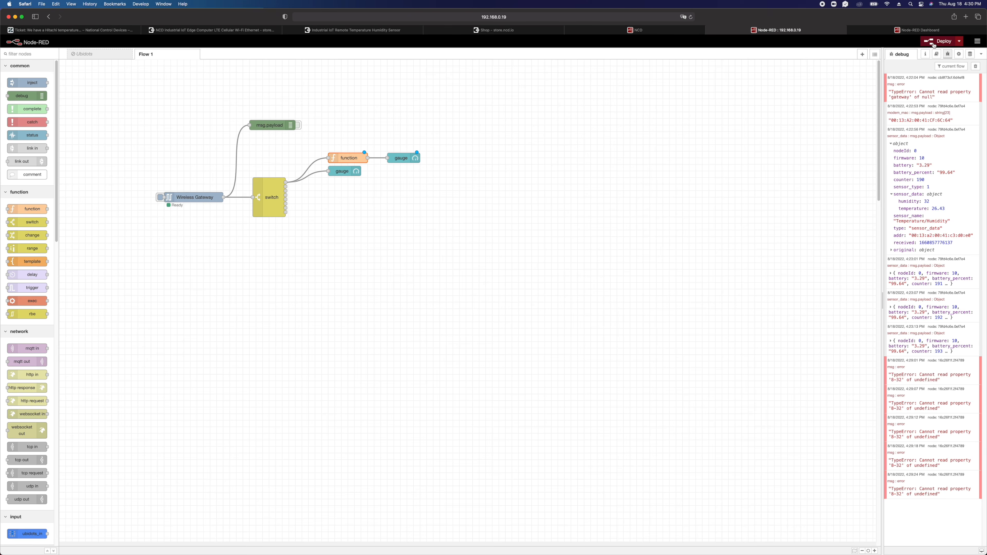
{"action": "left_click", "coordinate": [934, 46]}
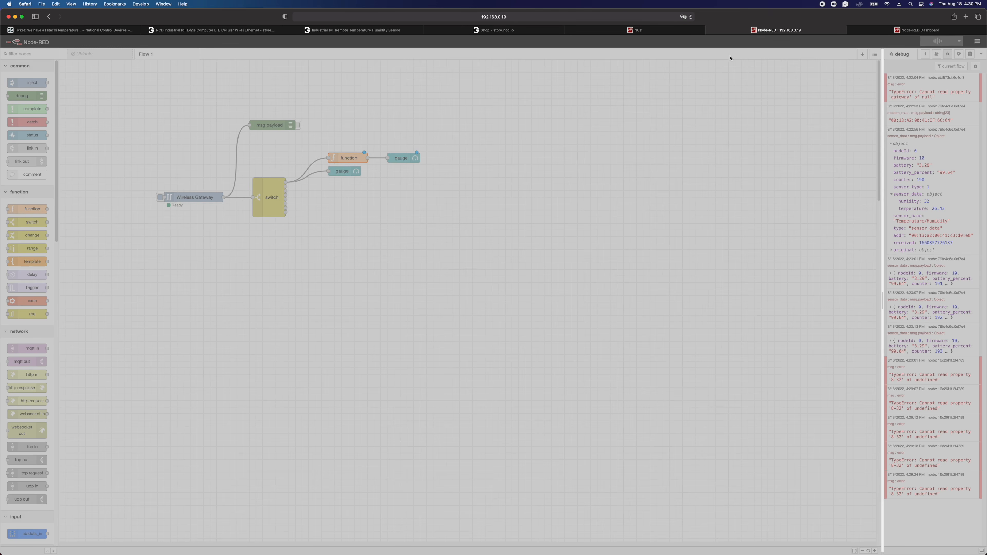
Check the temperature reading on the dashboard and review the temperature gauge's value format in the flow
{"action": "left_click", "coordinate": [889, 31]}
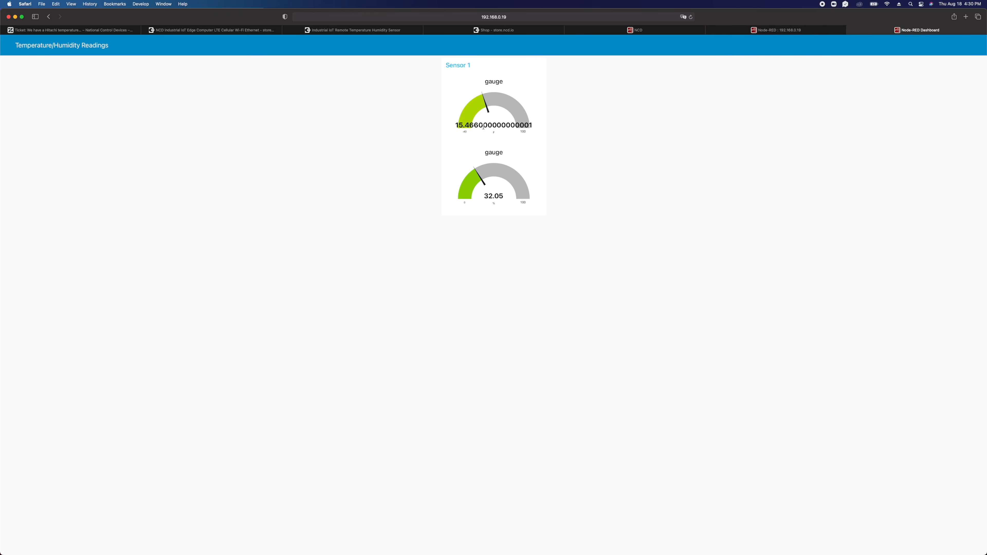
{"action": "left_click", "coordinate": [789, 31]}
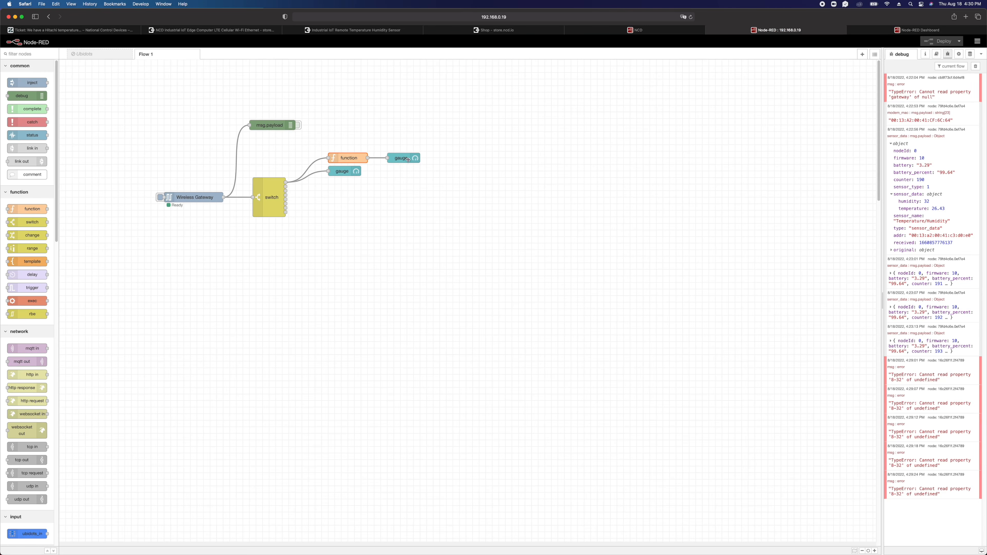
{"action": "double_click", "coordinate": [400, 159]}
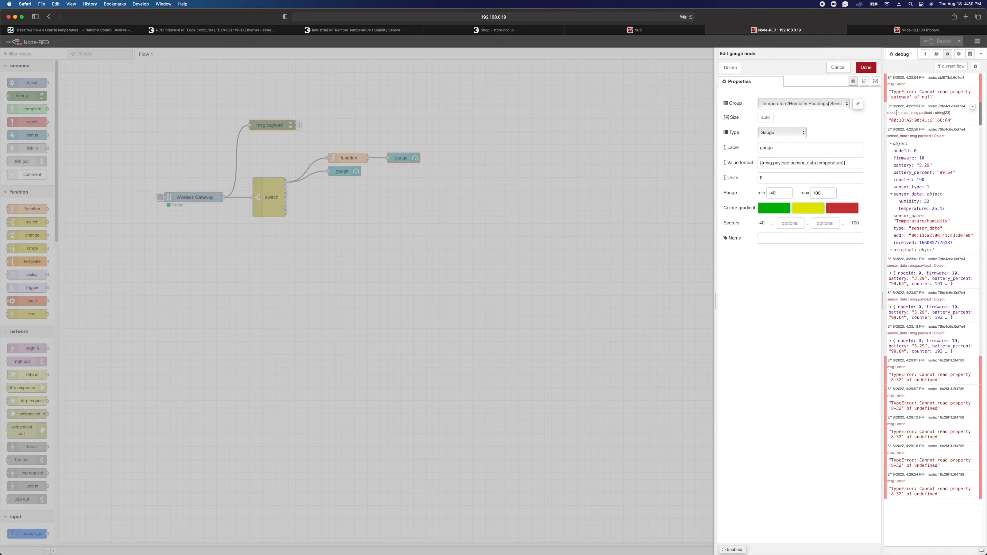
{"action": "left_click", "coordinate": [838, 67]}
Change the function's formula to add 32.00 instead of subtracting it, deploy the flow, and check the dashboard gauges
{"action": "double_click", "coordinate": [351, 157]}
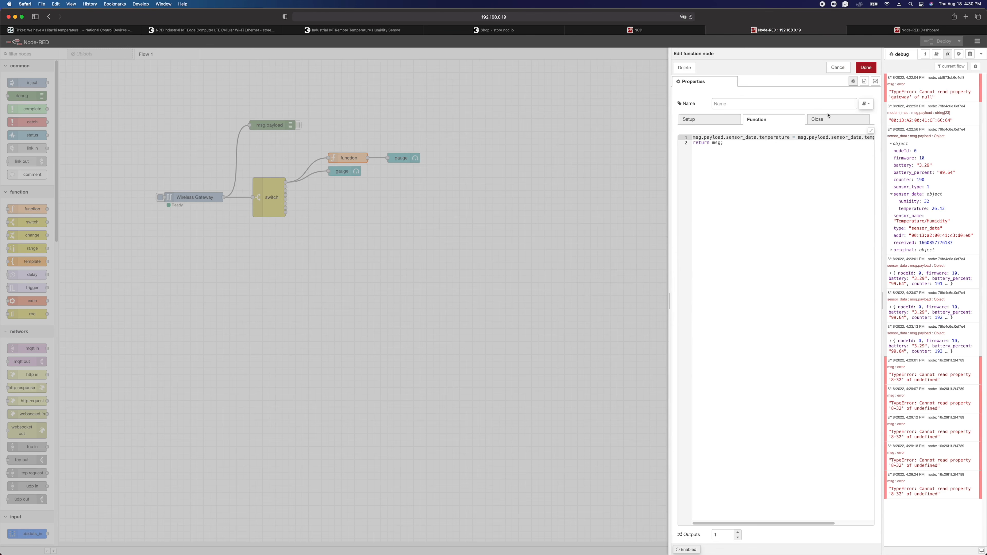
{"action": "left_click_drag", "start_coordinate": [834, 138], "coordinate": [881, 139]}
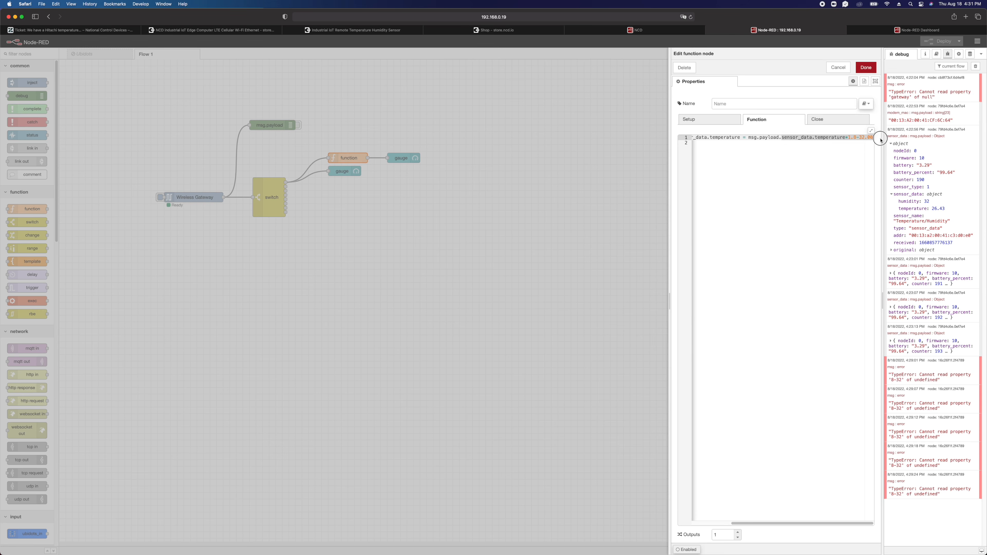
{"action": "left_click", "coordinate": [863, 138]}
{"action": "left_click", "coordinate": [859, 138]}
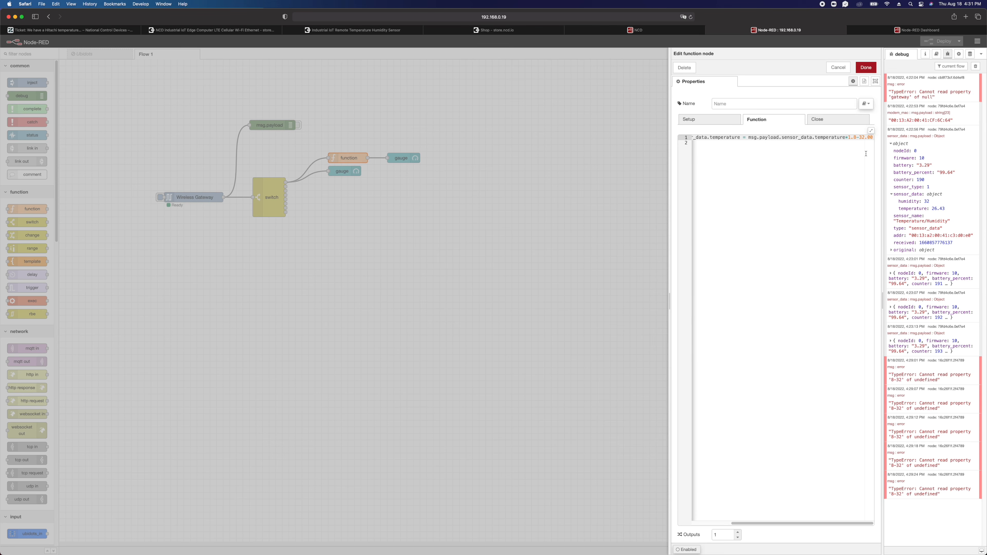
{"action": "key", "text": "BackSpace"}
{"action": "type", "text": "+"}
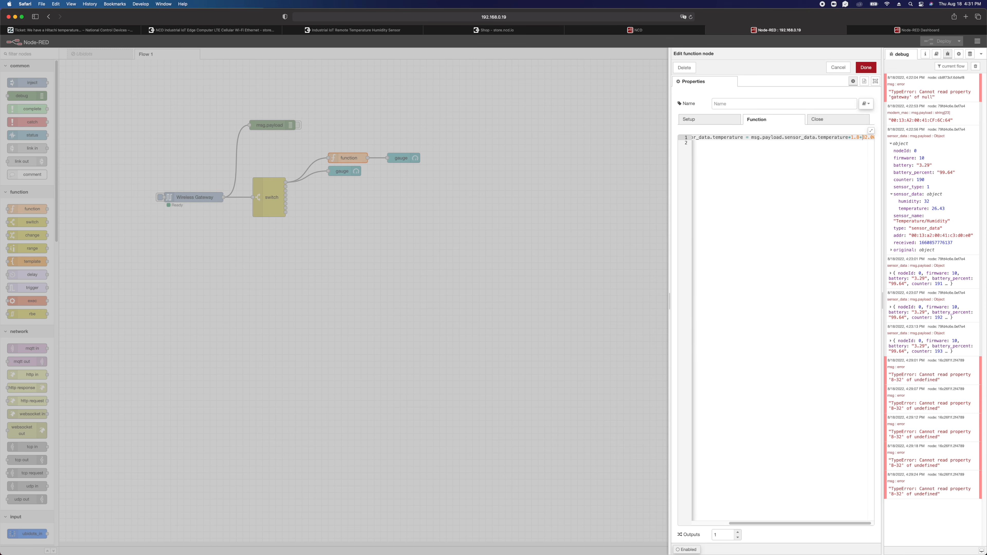
{"action": "left_click", "coordinate": [865, 69]}
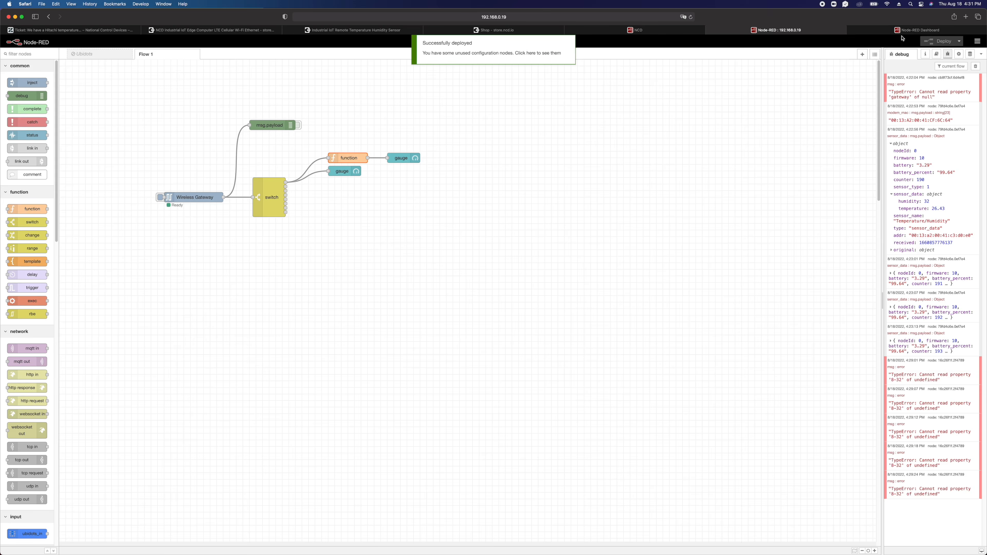
{"action": "left_click", "coordinate": [917, 30]}
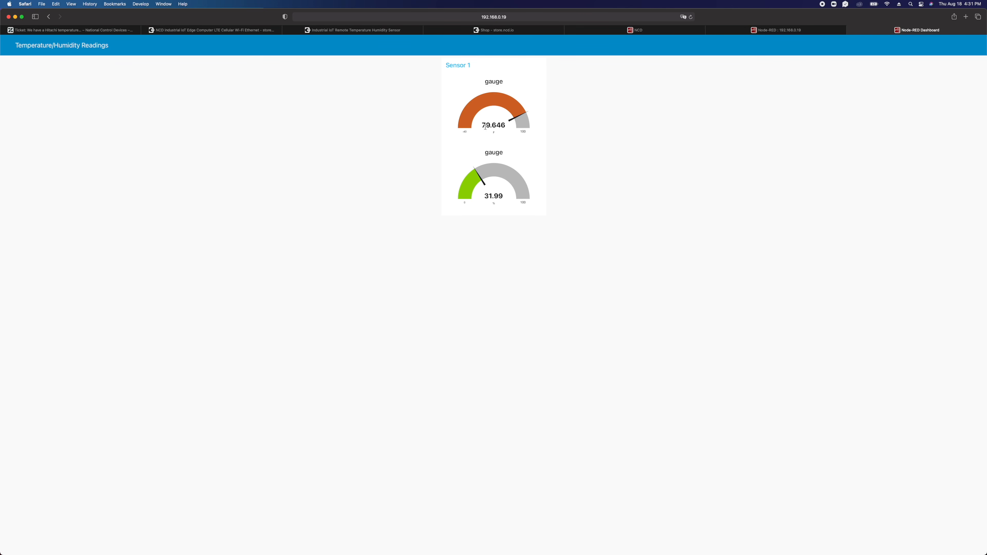
{"action": "left_click", "coordinate": [781, 30]}
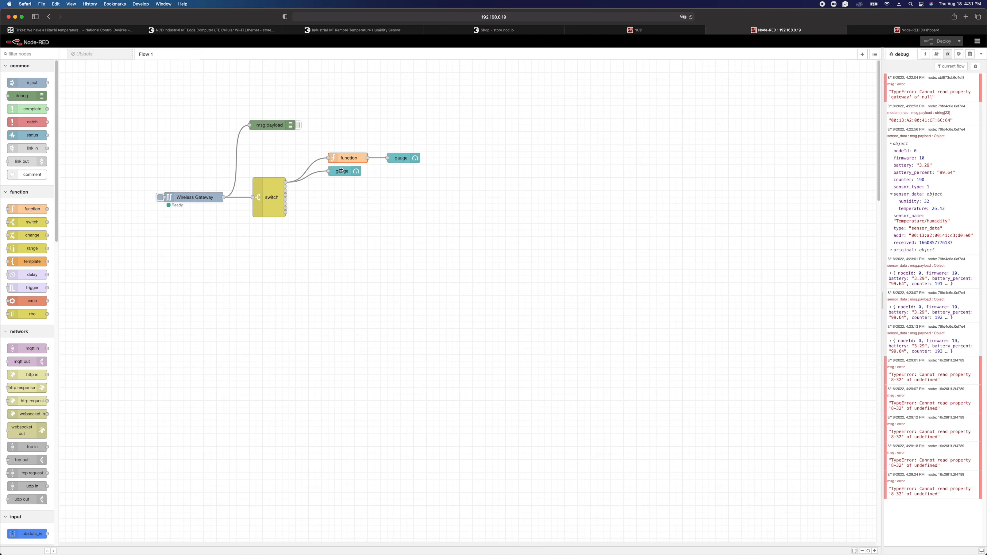
Move the function node and both gauges above the debug node, and place a copy of the three nodes directly beneath them
{"action": "left_click_drag", "start_coordinate": [321, 141], "coordinate": [445, 180]}
{"action": "left_click_drag", "start_coordinate": [347, 171], "coordinate": [361, 95]}
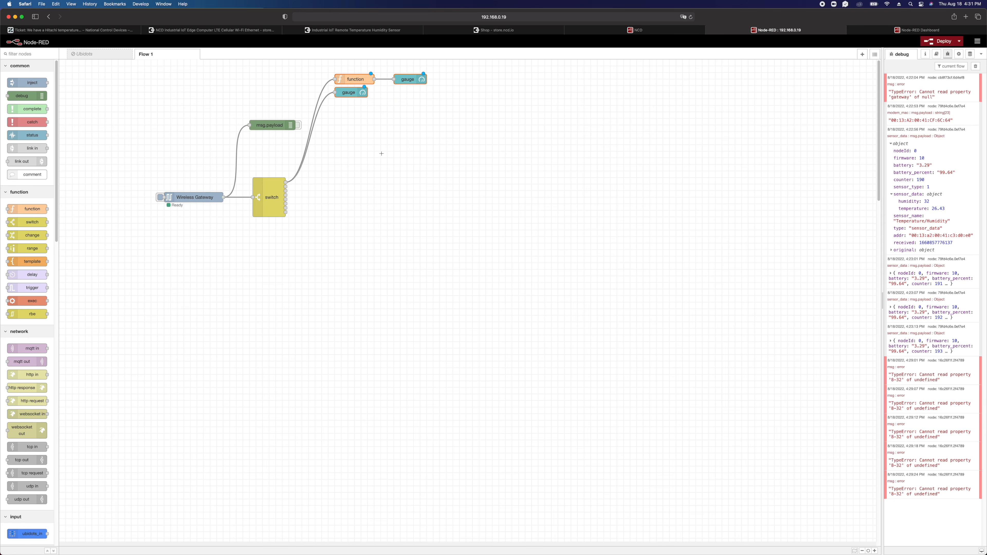
{"action": "key", "text": "ctrl+c"}
{"action": "key", "text": "ctrl+v"}
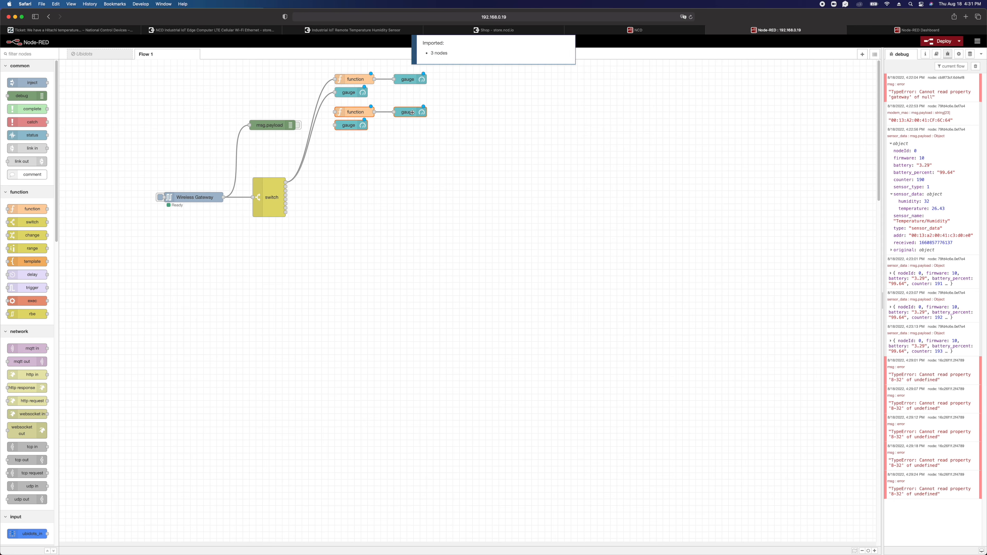
{"action": "left_click", "coordinate": [412, 113]}
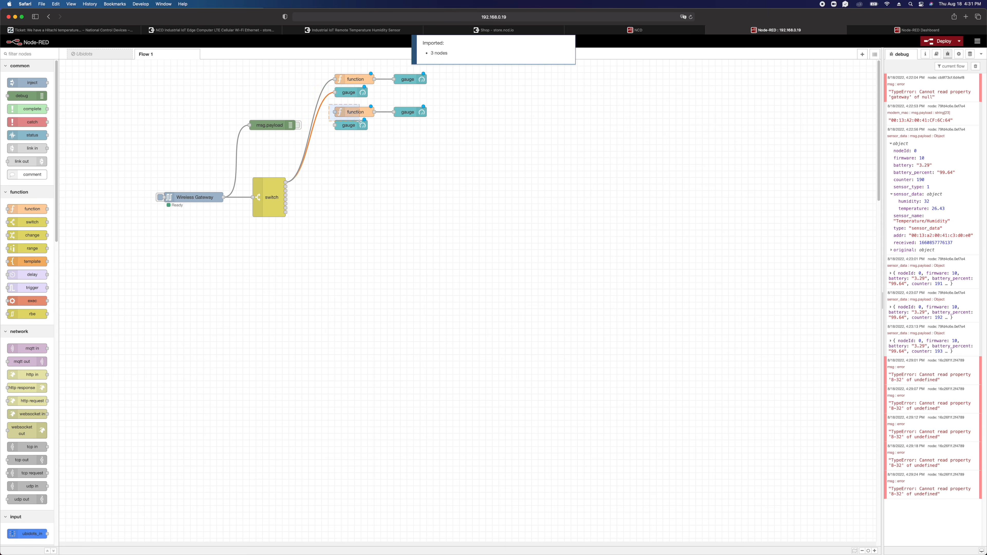
{"action": "left_click_drag", "start_coordinate": [328, 106], "coordinate": [447, 137]}
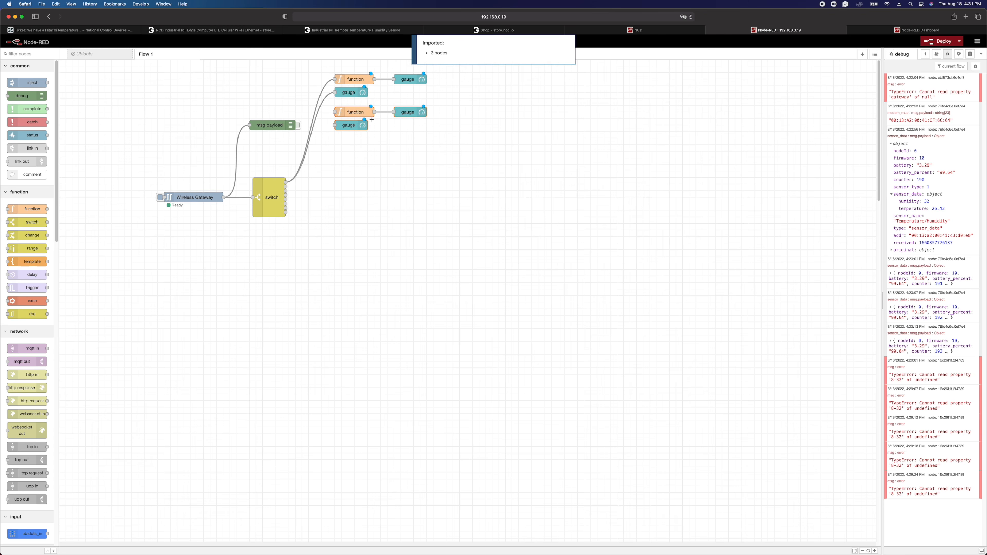
{"action": "left_click_drag", "start_coordinate": [365, 119], "coordinate": [365, 112]}
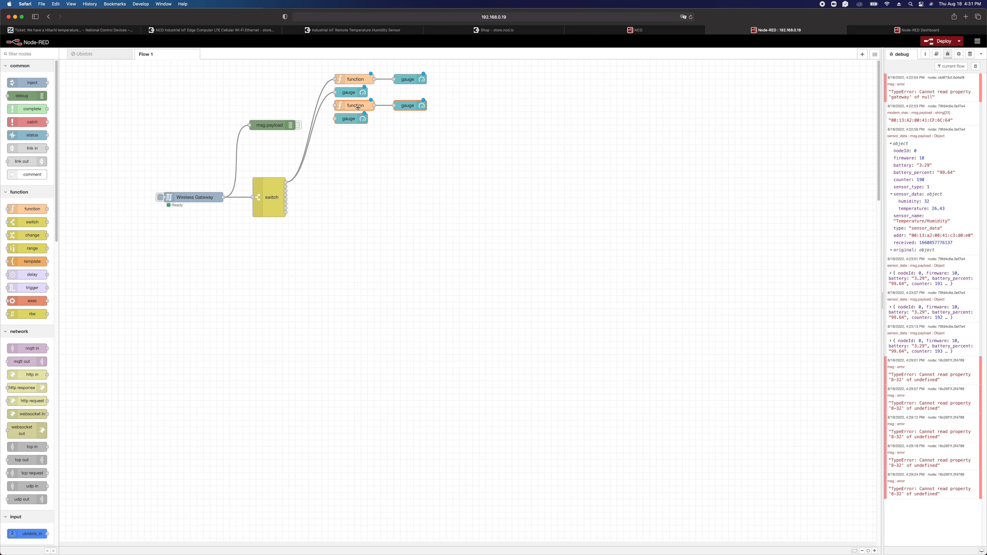
Rename the copied temperature gauge's dashboard group to Sensor 2, and review the group used by the copied humidity gauge
{"action": "double_click", "coordinate": [404, 109]}
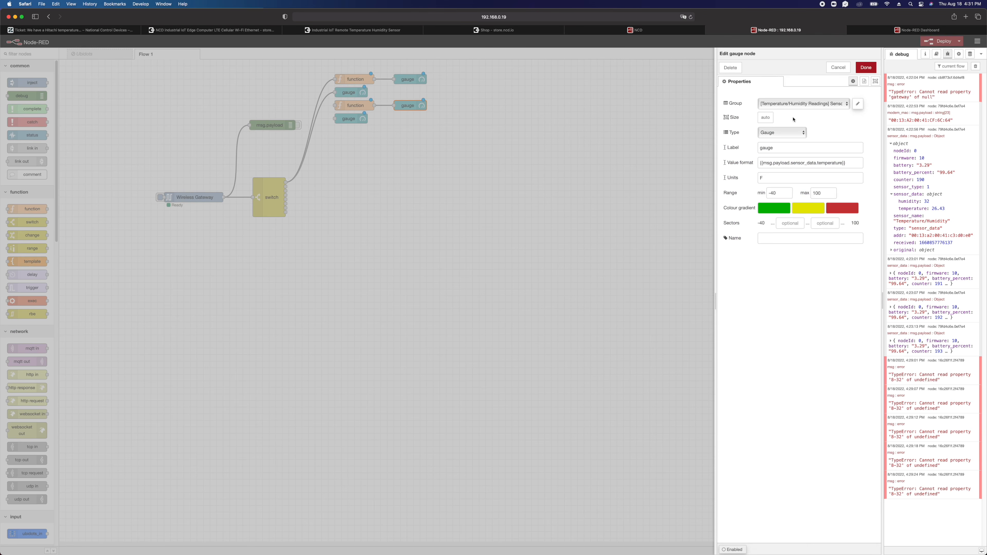
{"action": "left_click", "coordinate": [857, 104]}
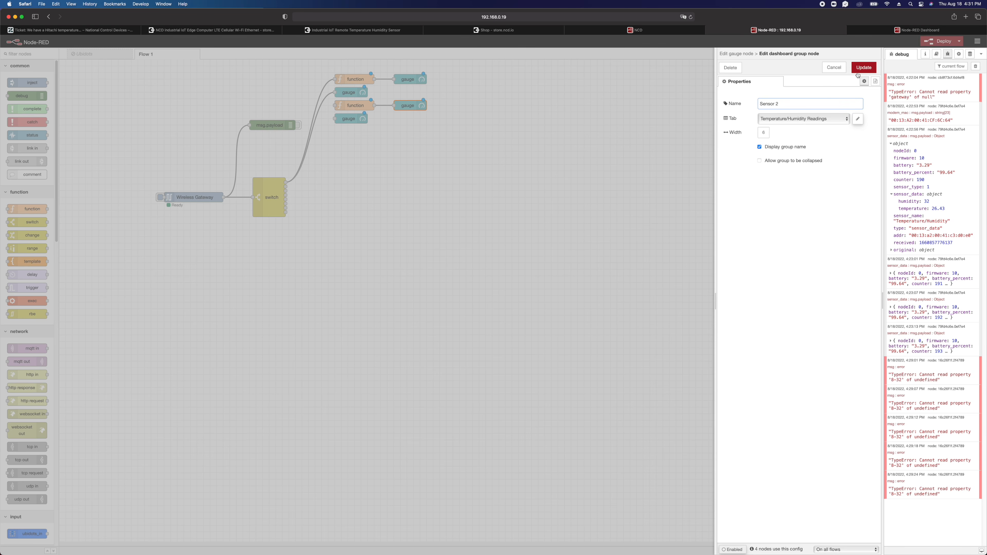
{"action": "left_click", "coordinate": [863, 67]}
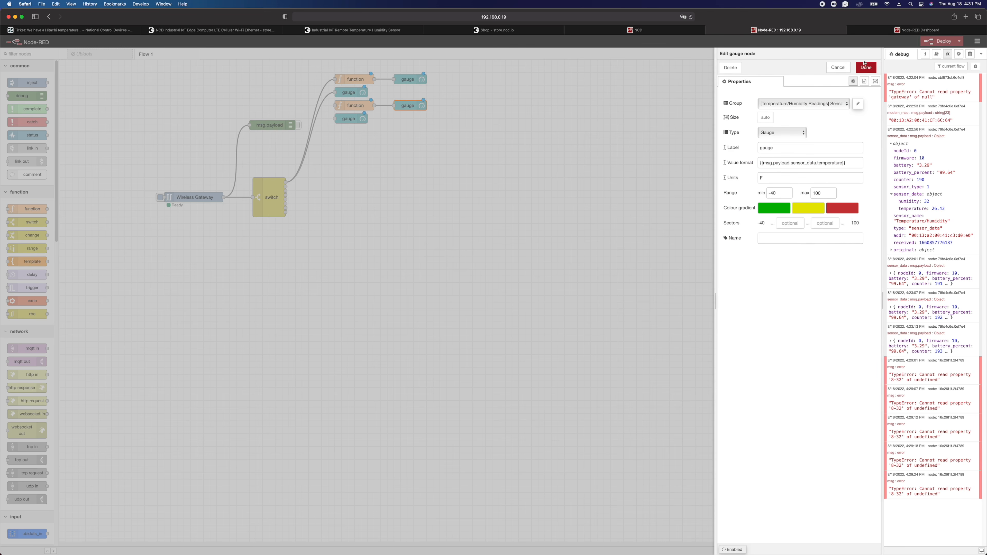
{"action": "left_click", "coordinate": [865, 66]}
{"action": "double_click", "coordinate": [354, 119]}
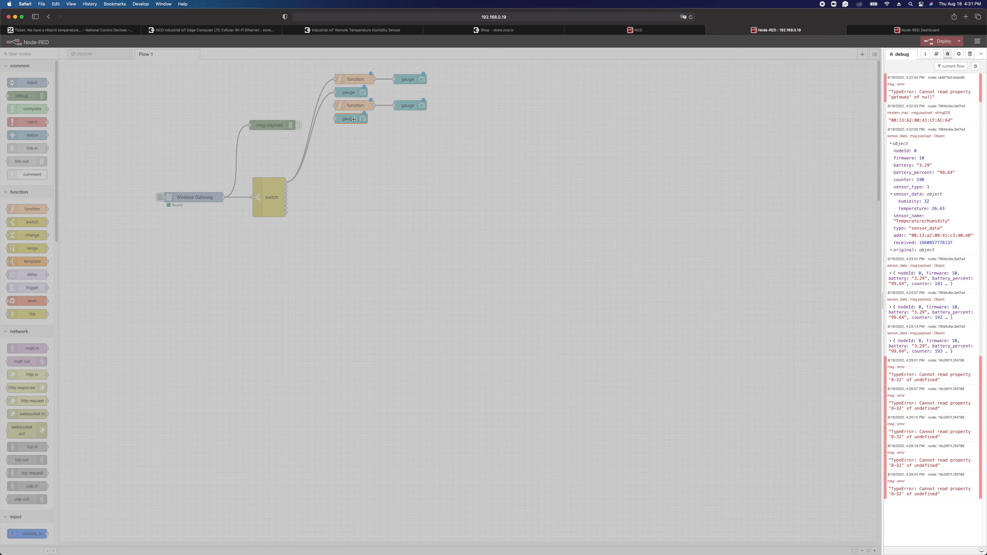
{"action": "left_click", "coordinate": [856, 105]}
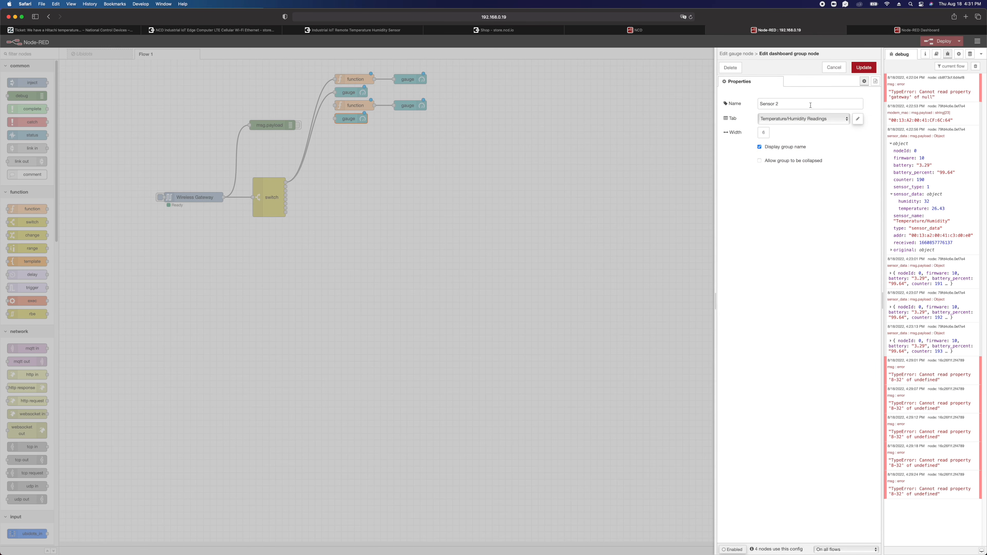
{"action": "left_click", "coordinate": [863, 68]}
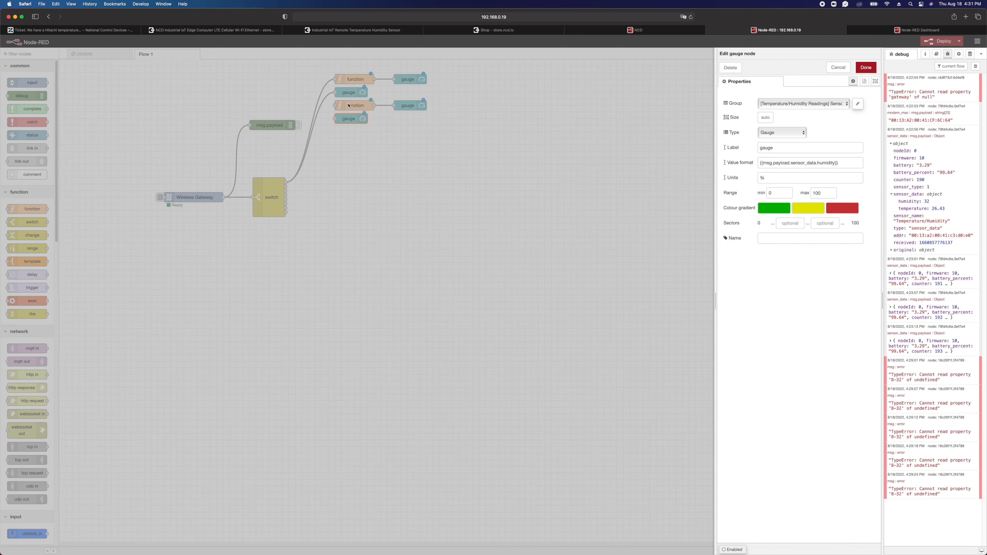
{"action": "left_click", "coordinate": [866, 67]}
Rename the original temperature gauge's dashboard group to Sensor 1
{"action": "double_click", "coordinate": [408, 80]}
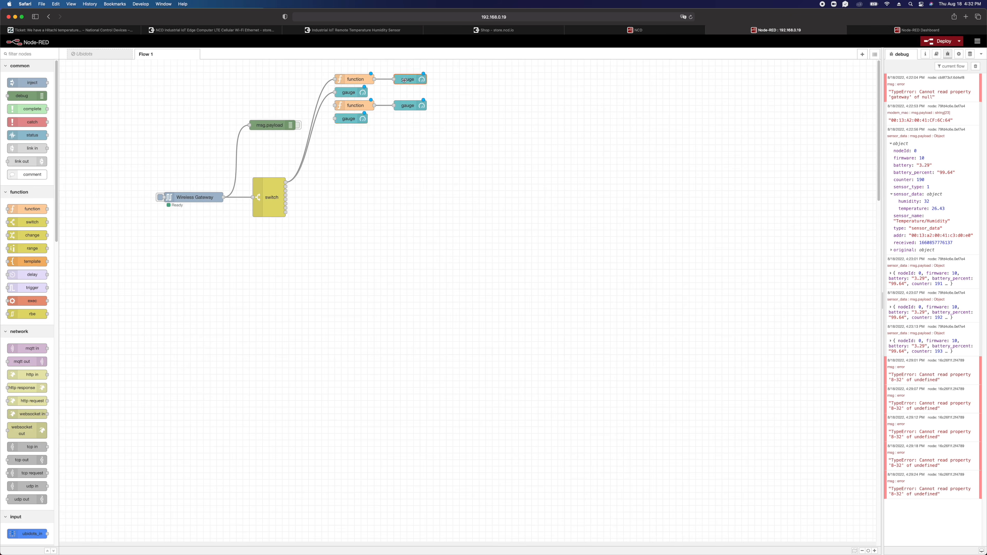
{"action": "left_click", "coordinate": [857, 103]}
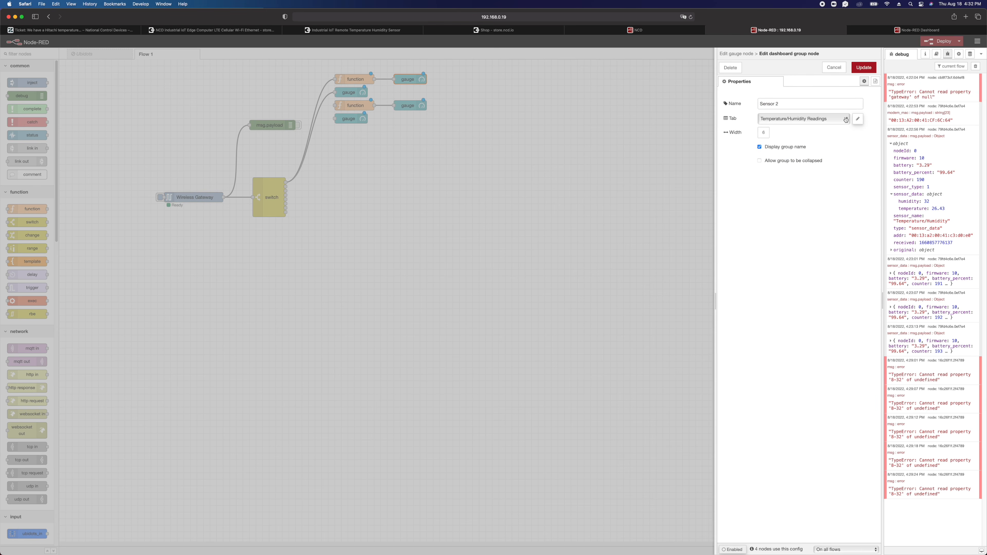
{"action": "left_click", "coordinate": [800, 104]}
{"action": "left_click", "coordinate": [863, 68]}
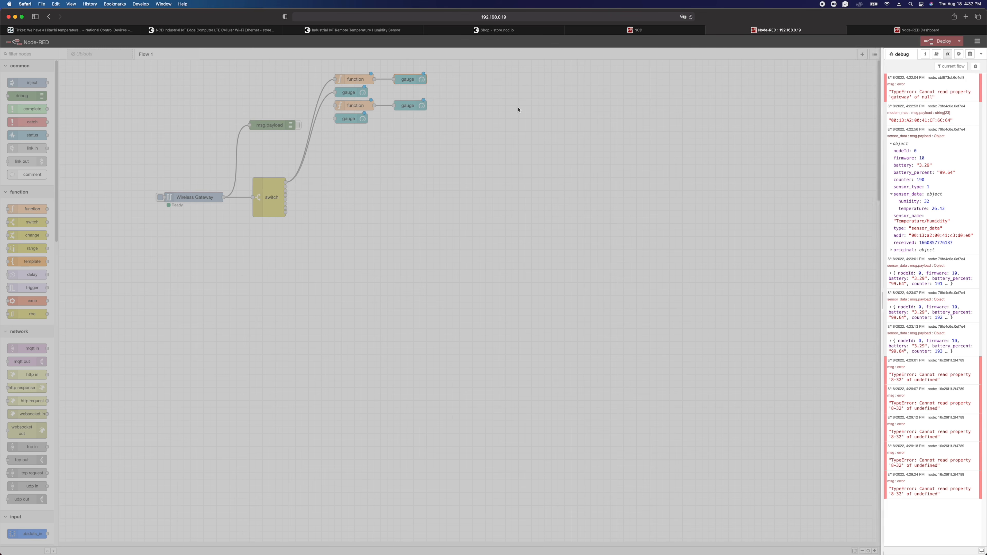
{"action": "left_click", "coordinate": [866, 69]}
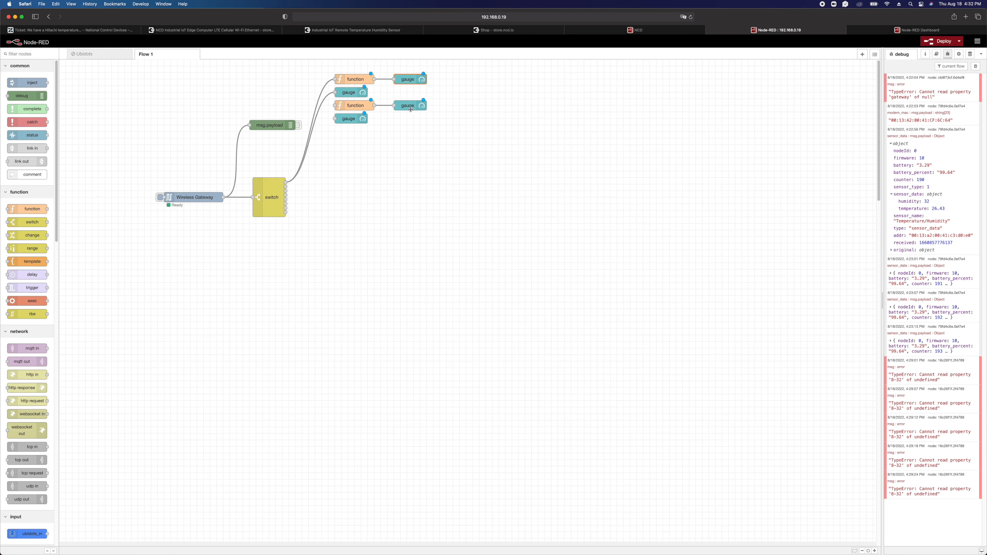
Create a new dashboard group named Sensor 2 on Temperature/Humidity Readings and assign the copied temperature gauge to it
{"action": "double_click", "coordinate": [408, 105]}
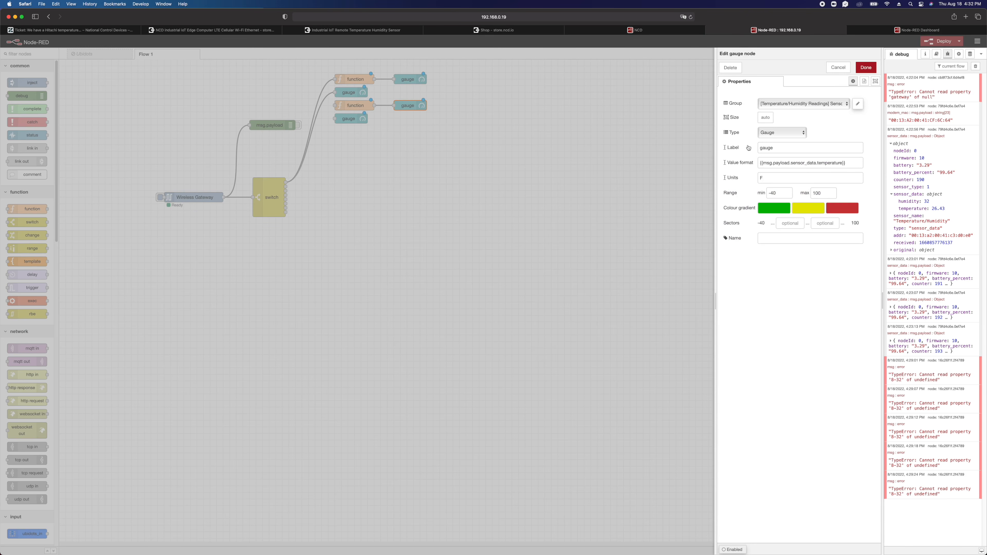
{"action": "left_click", "coordinate": [847, 103]}
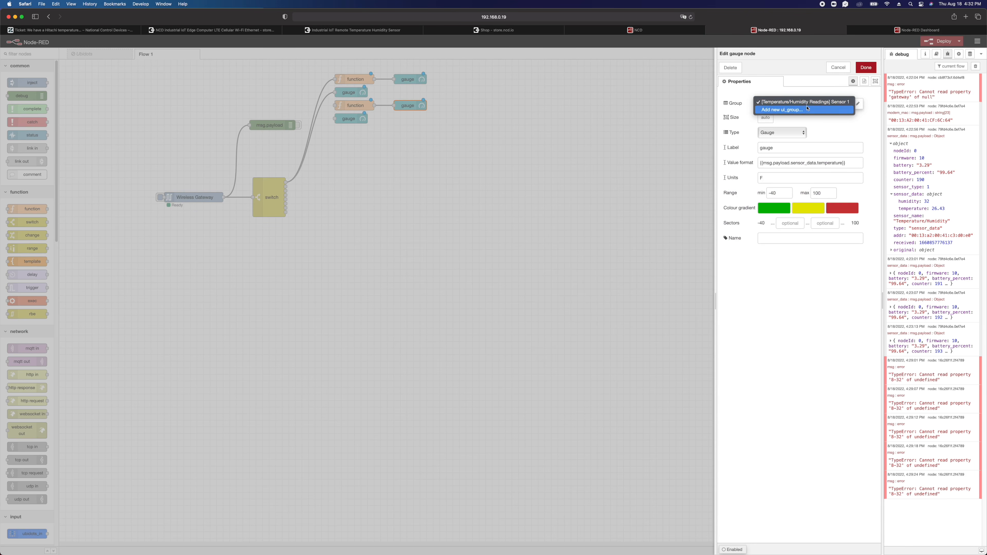
{"action": "left_click", "coordinate": [779, 110]}
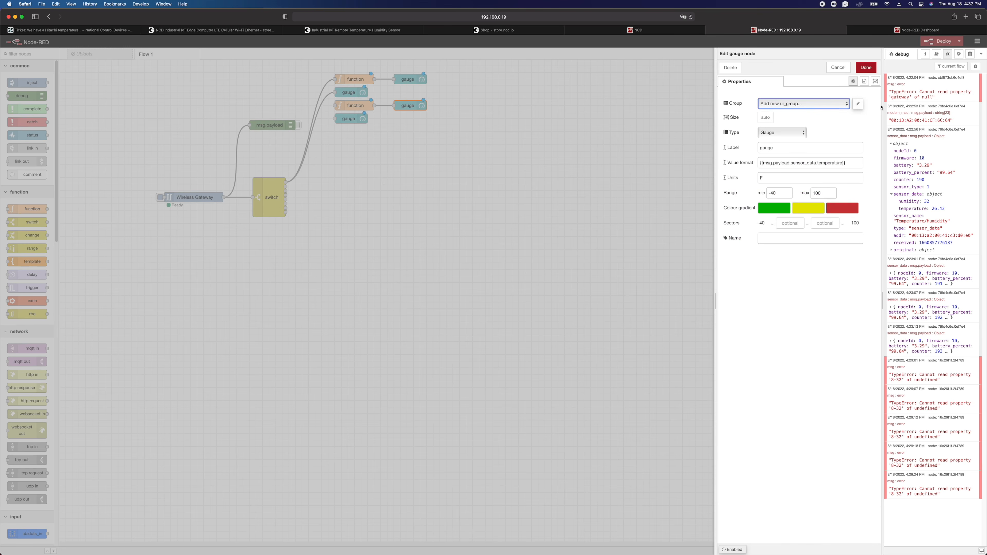
{"action": "left_click", "coordinate": [858, 103]}
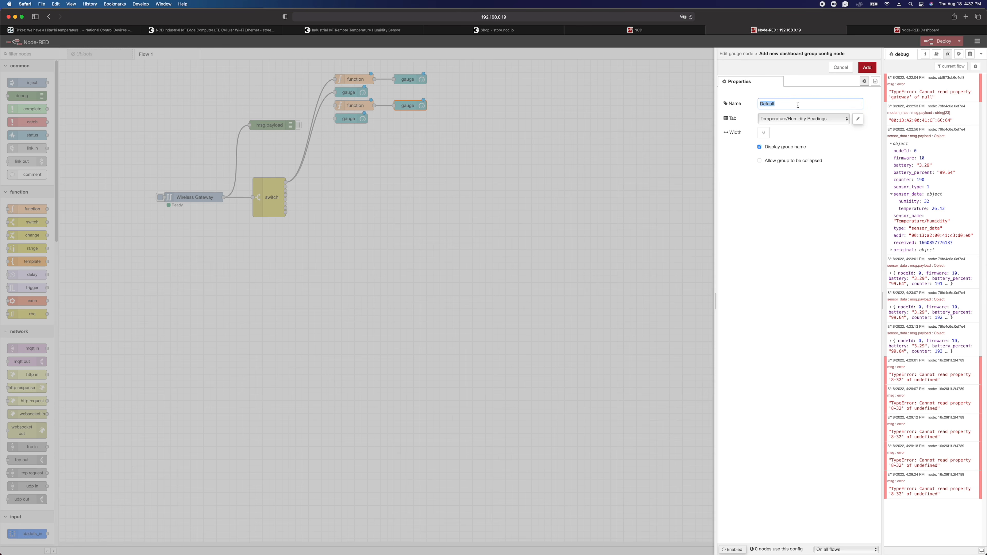
{"action": "type", "text": "Sensor 2"}
{"action": "left_click", "coordinate": [864, 70]}
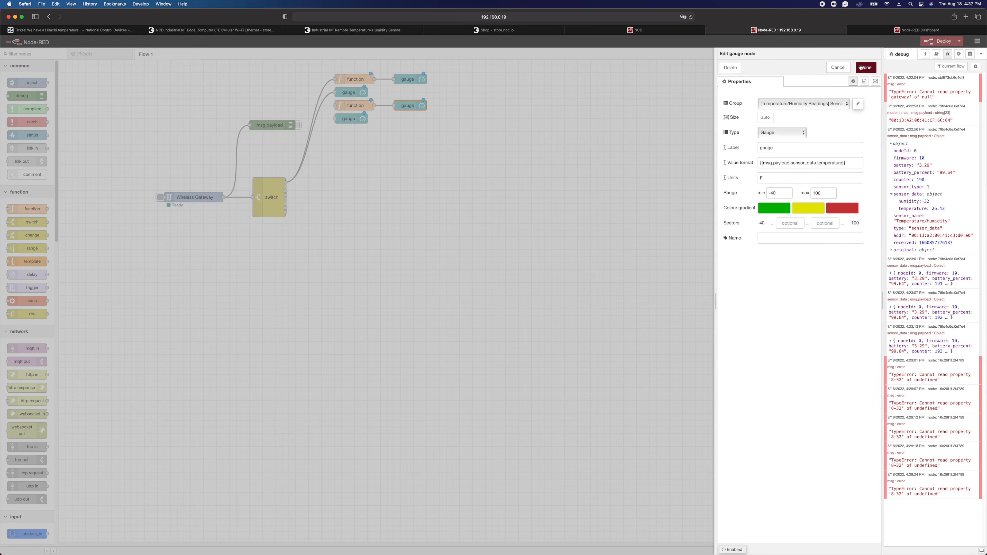
{"action": "left_click", "coordinate": [865, 67]}
Assign the copied humidity gauge to the Sensor 2 group of Temperature/Humidity Readings
{"action": "double_click", "coordinate": [351, 119]}
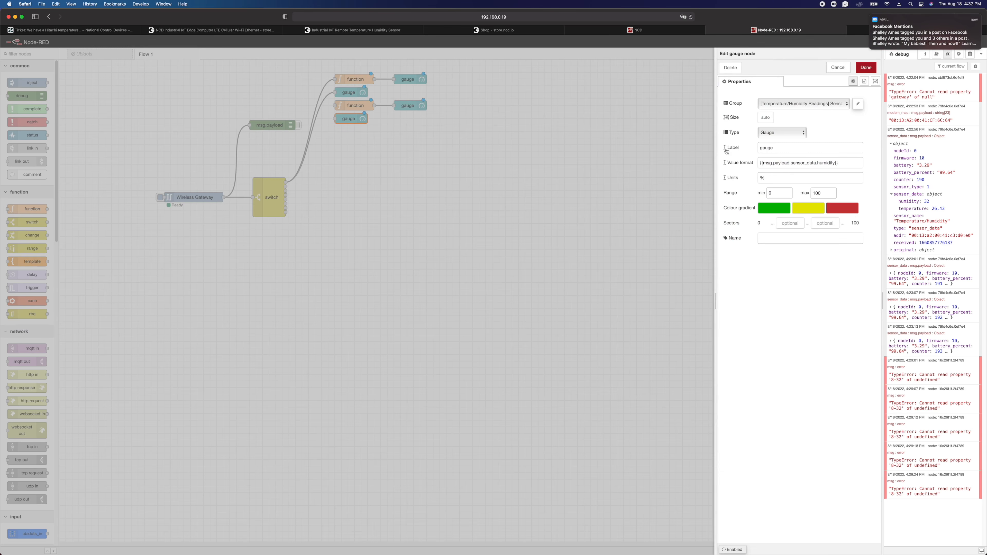
{"action": "left_click", "coordinate": [843, 104]}
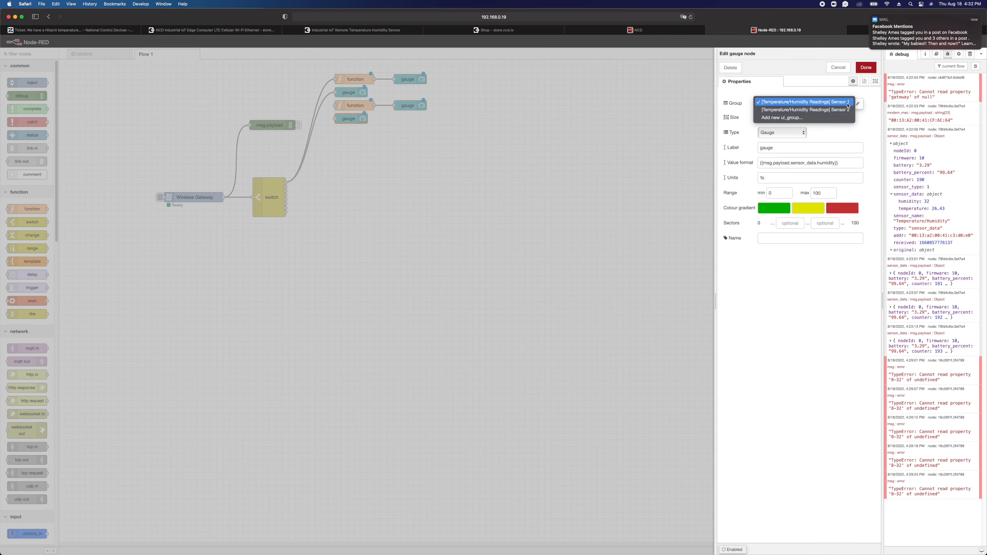
{"action": "left_click", "coordinate": [820, 111]}
{"action": "left_click", "coordinate": [865, 68]}
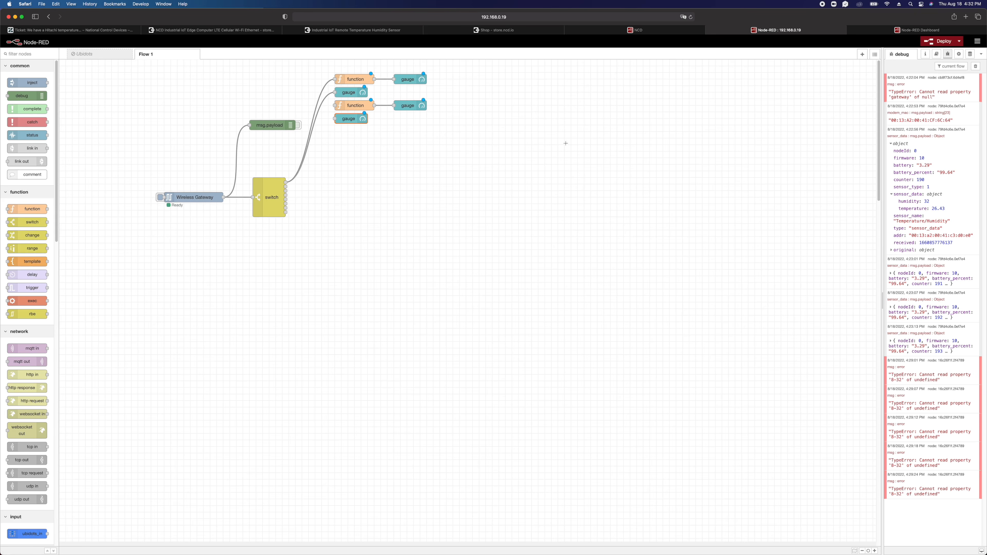
Wire the copied function and humidity gauge to the switch's second output, deploy the flow, and view the dashboard
{"action": "left_click_drag", "start_coordinate": [336, 109], "coordinate": [286, 187]}
{"action": "left_click_drag", "start_coordinate": [336, 117], "coordinate": [286, 186]}
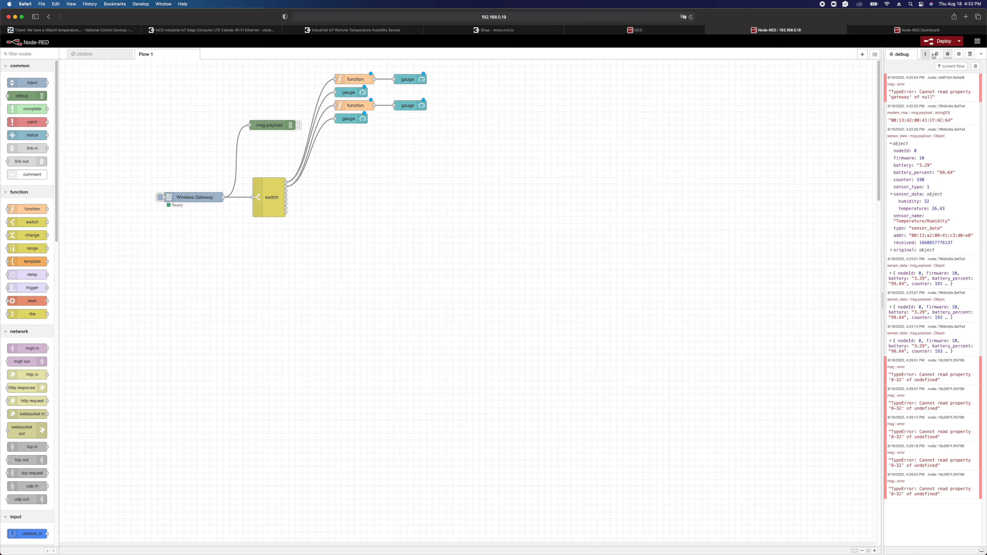
{"action": "left_click", "coordinate": [941, 41]}
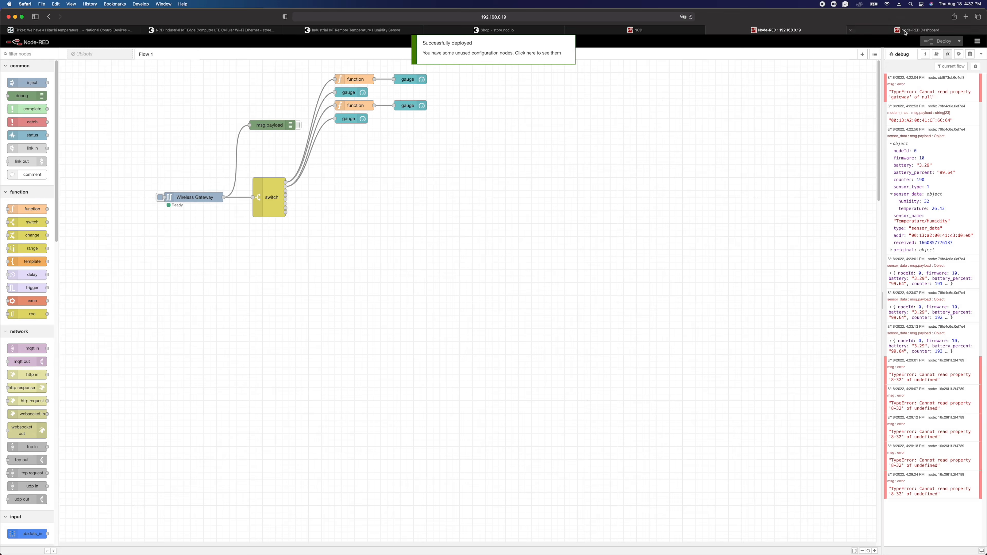
{"action": "left_click", "coordinate": [917, 30]}
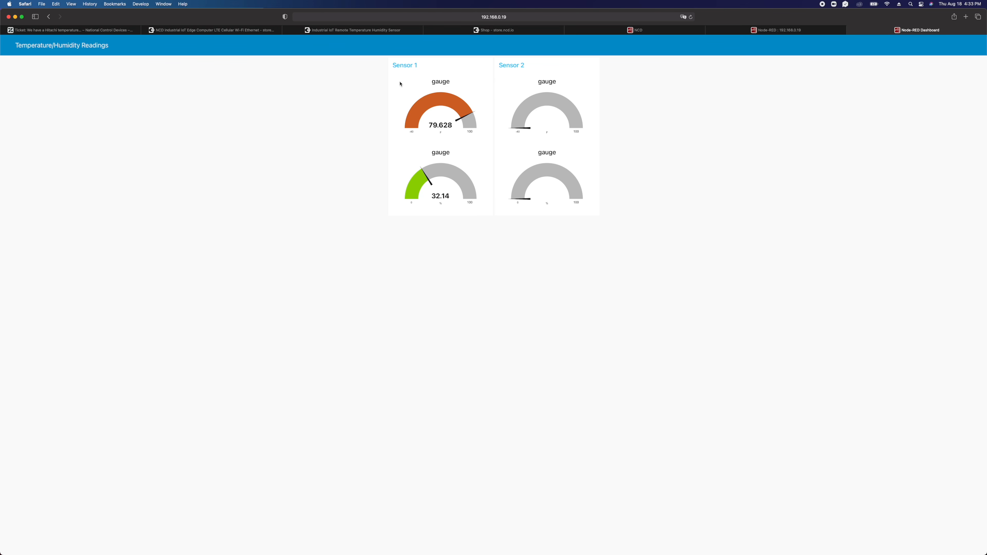
Shorten the dashboard's web address to 192.168.0.19:1880/ui/ and load it
{"action": "left_click", "coordinate": [429, 18]}
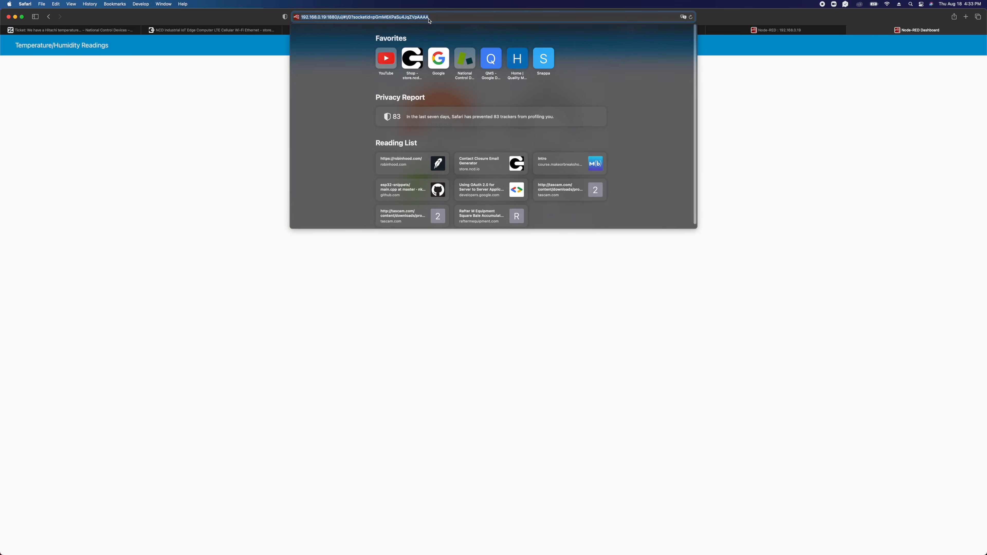
{"action": "left_click", "coordinate": [436, 16]}
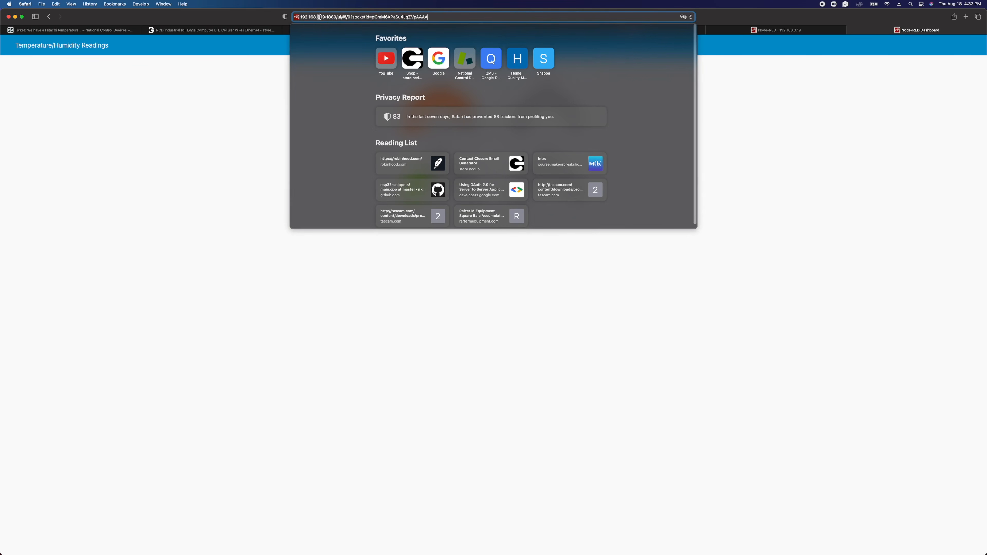
{"action": "left_click_drag", "start_coordinate": [428, 16], "coordinate": [343, 17]}
{"action": "key", "text": "BackSpace"}
{"action": "left_click", "coordinate": [313, 18]}
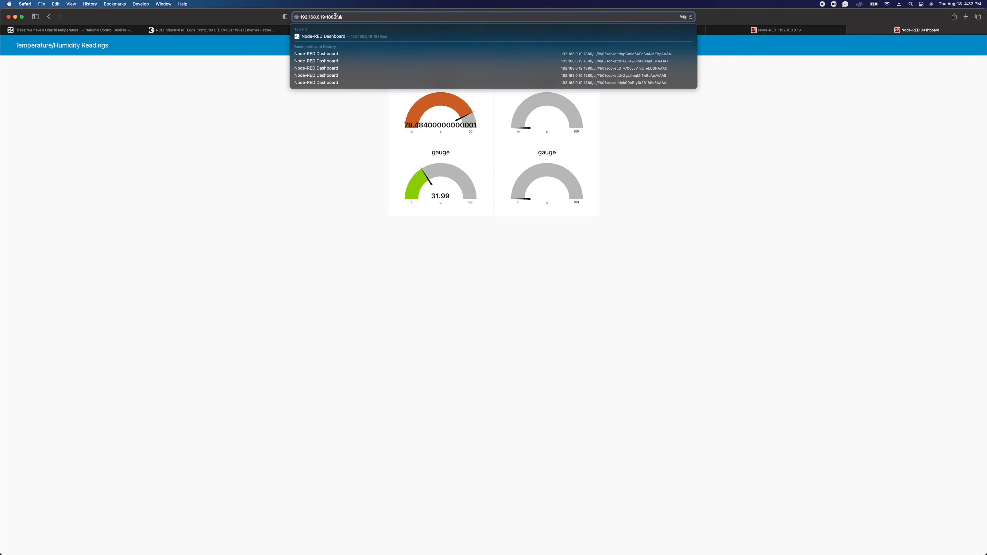
{"action": "key", "text": "Return"}
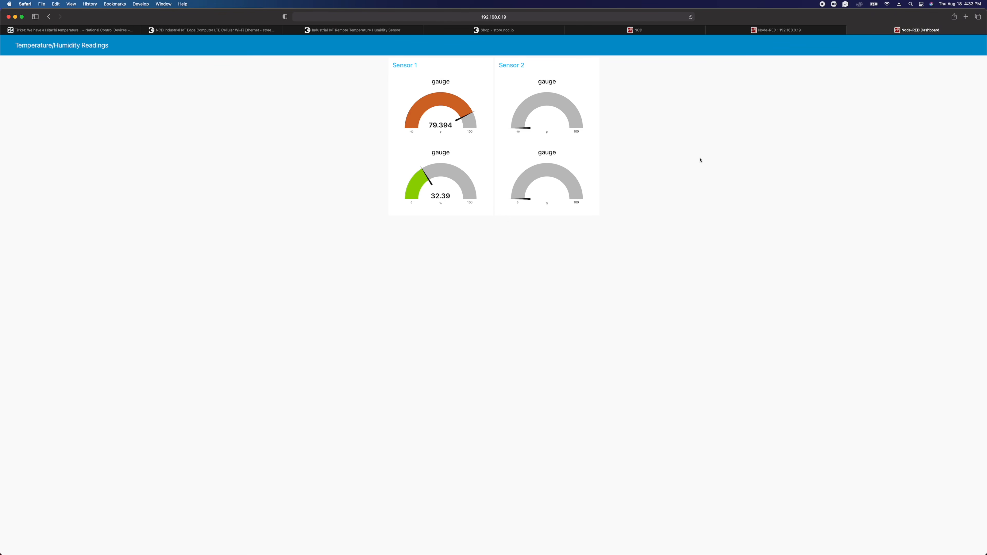
Return to the flow editor and collapse the expanded sensor data object in the debug messages
{"action": "left_click", "coordinate": [761, 30]}
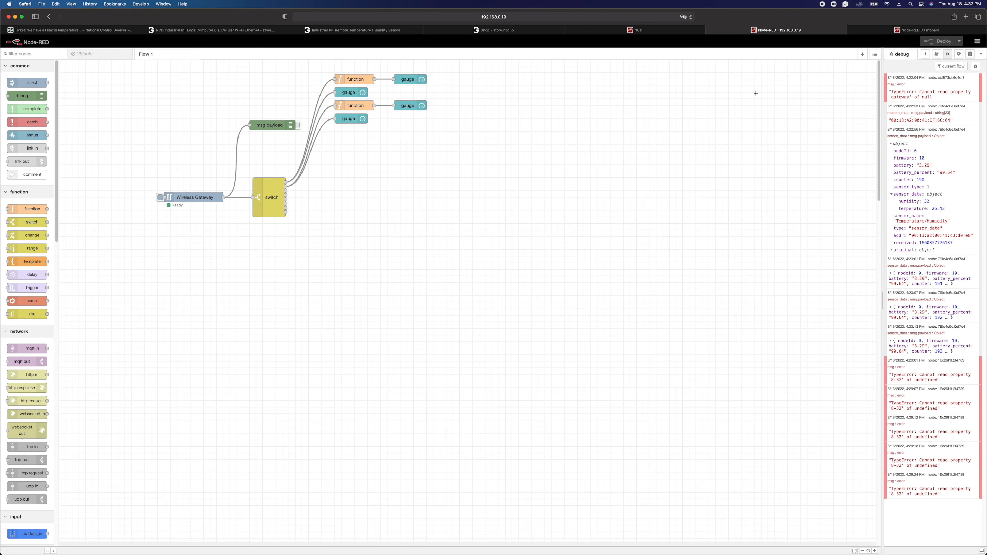
{"action": "left_click", "coordinate": [892, 144]}
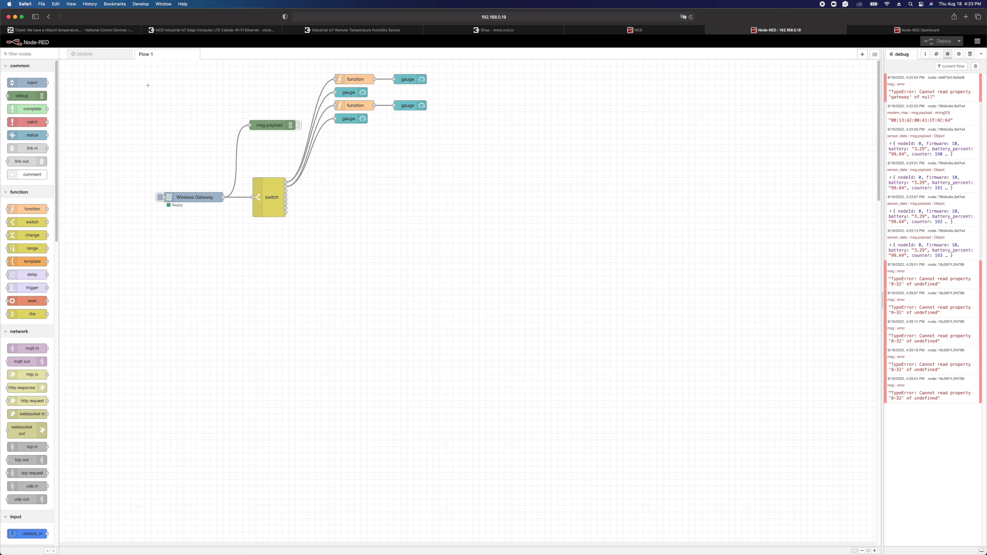
{"action": "left_click_drag", "start_coordinate": [135, 73], "coordinate": [501, 294]}
{"action": "left_click", "coordinate": [321, 188]}
Look at the flow export and import dialogs, cancelling each one
{"action": "left_click", "coordinate": [978, 41]}
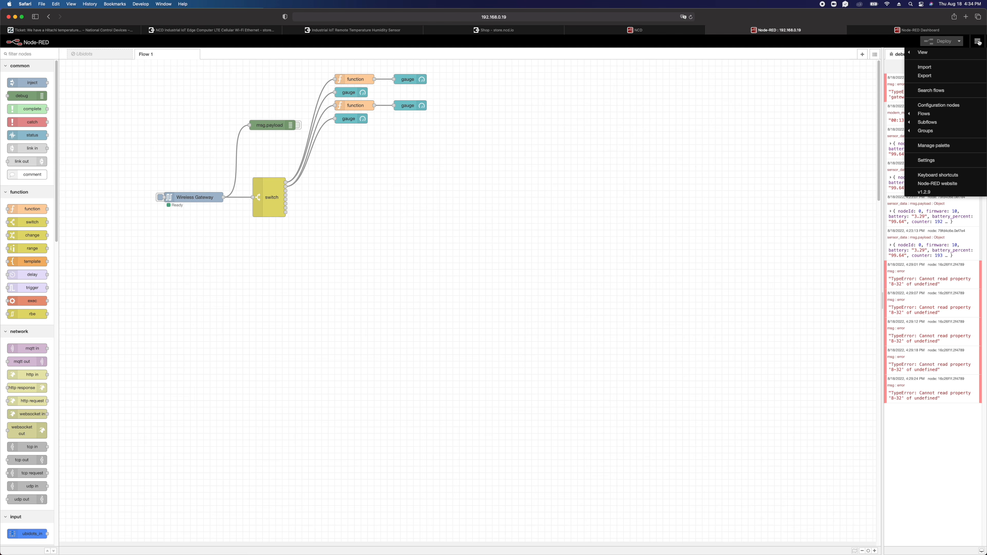
{"action": "left_click", "coordinate": [924, 75]}
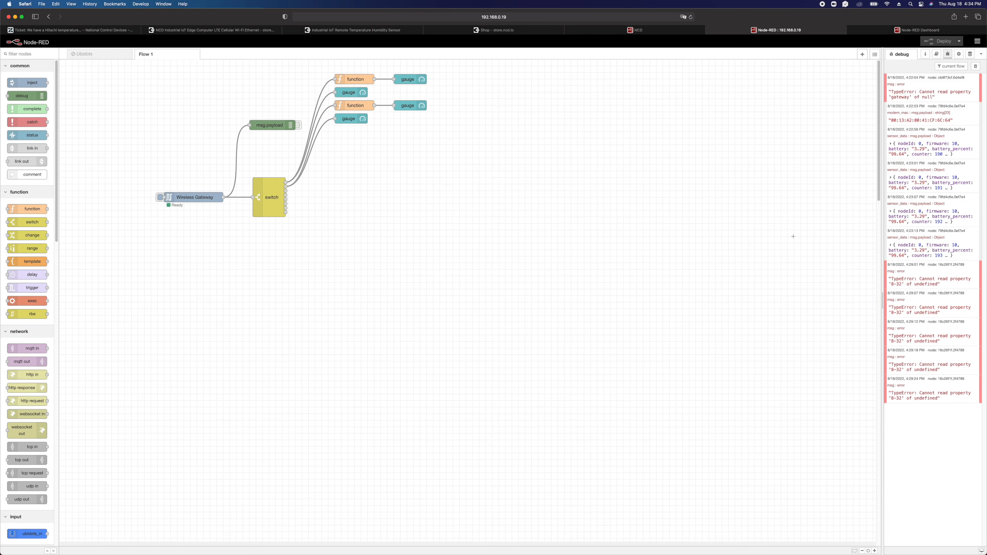
{"action": "left_click", "coordinate": [499, 382]}
{"action": "left_click", "coordinate": [979, 41]}
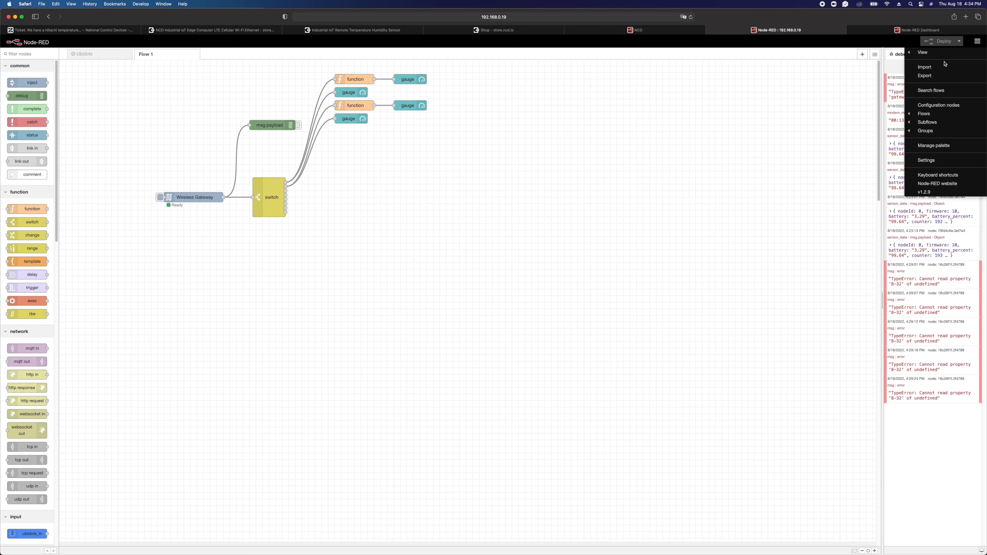
{"action": "left_click", "coordinate": [940, 67]}
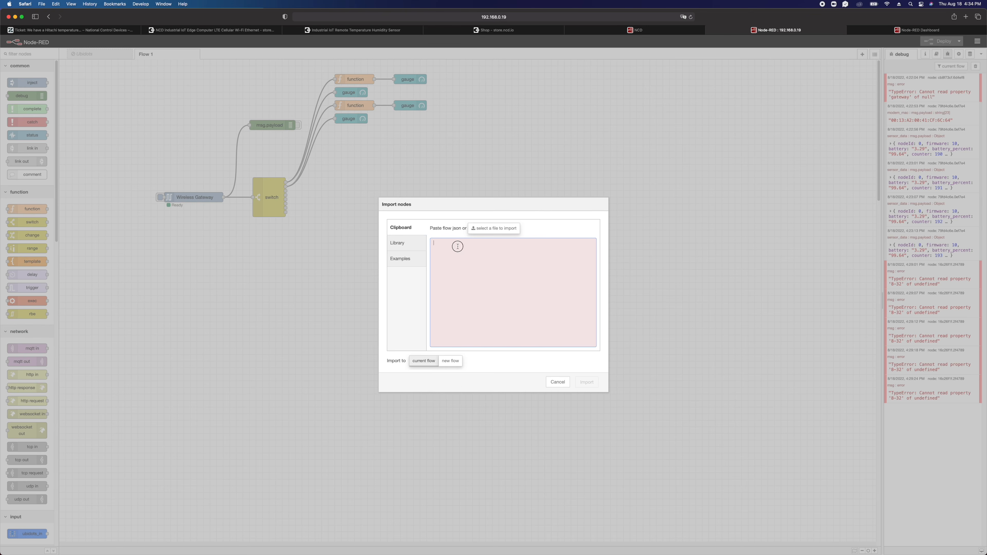
{"action": "left_click", "coordinate": [560, 383]}
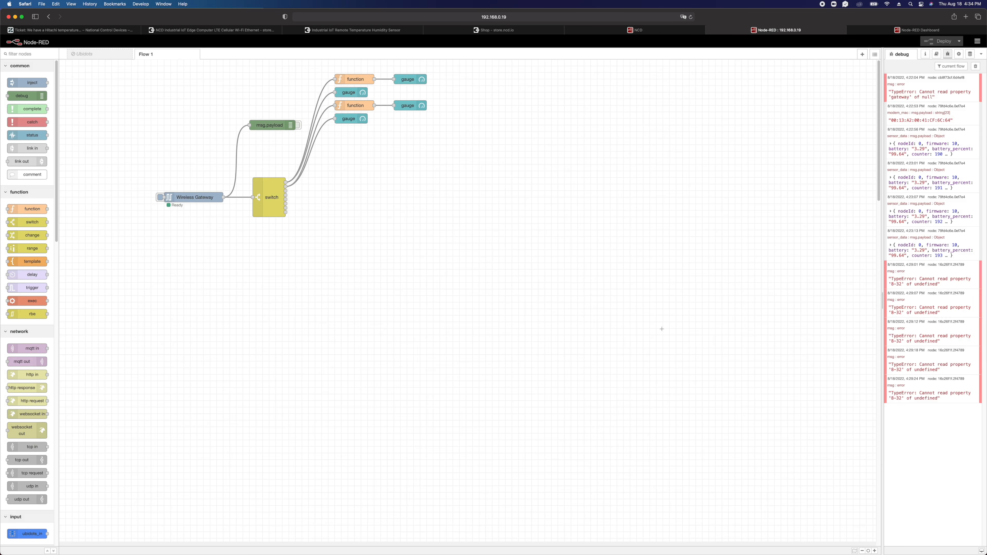
Open GitHub in a new browser tab and go to the ncd-io organization page at github.com/ncd-io
{"action": "left_click", "coordinate": [965, 17]}
{"action": "type", "text": "github.com"}
{"action": "key", "text": "Return"}
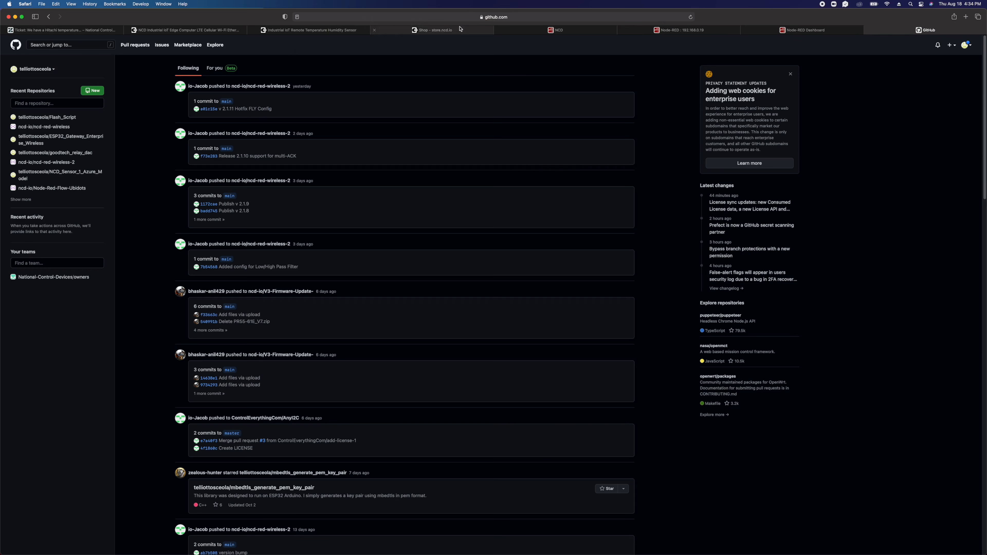
{"action": "left_click", "coordinate": [460, 18]}
{"action": "left_click", "coordinate": [461, 17]}
{"action": "type", "text": "/ncd-io"}
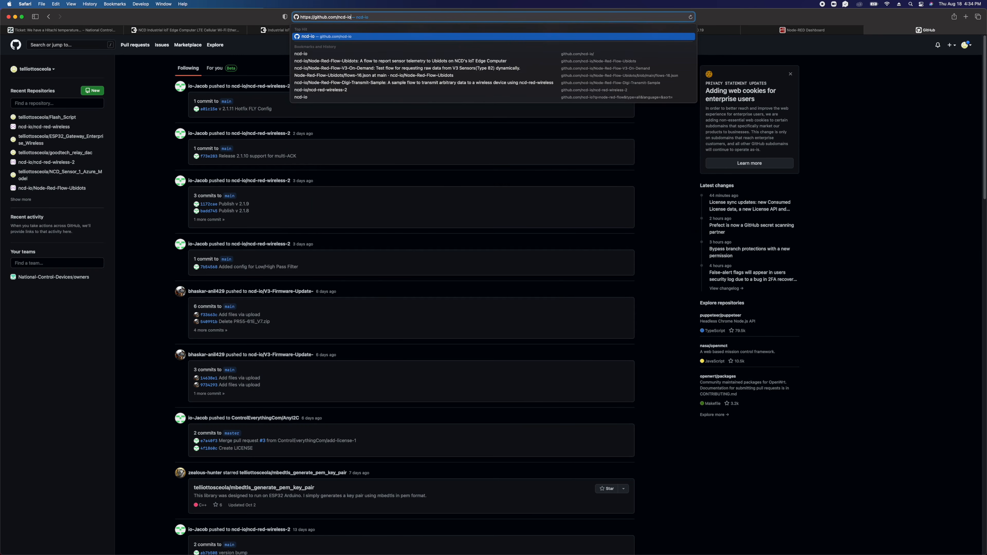
{"action": "key", "text": "Return"}
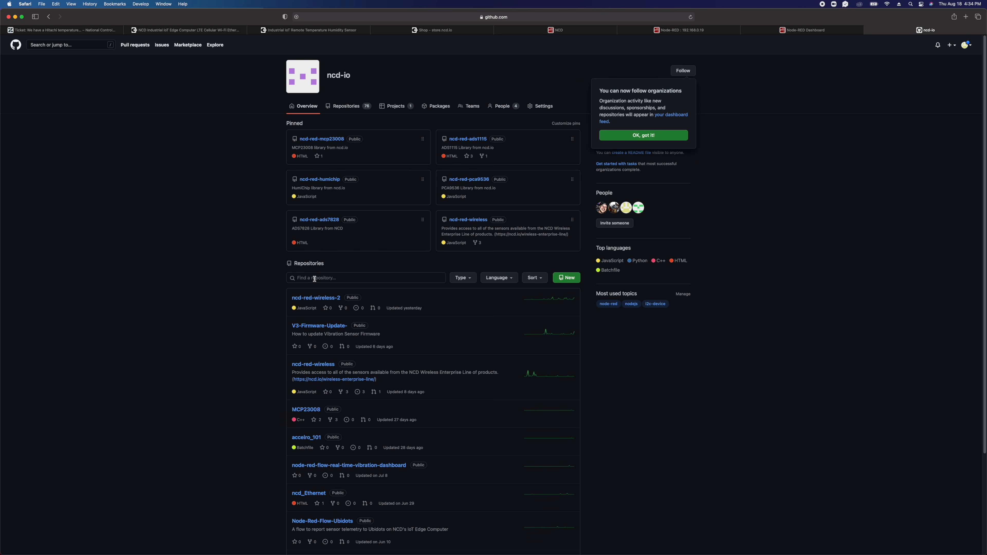
Search the organization's repositories for node-red-flow and open flows-16.json in the Node-Red-Flow-Ubidots repository
{"action": "left_click", "coordinate": [395, 281]}
{"action": "type", "text": "nod"}
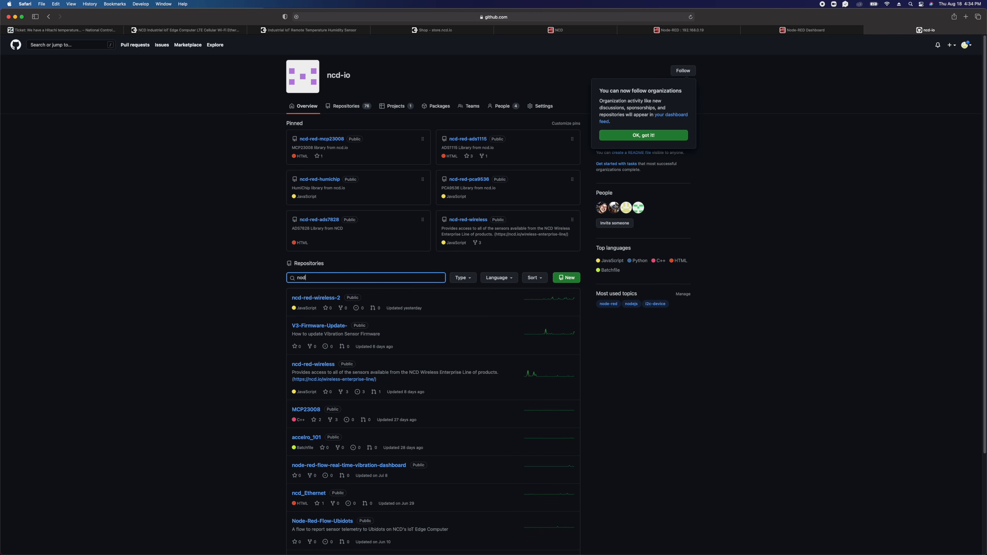
{"action": "type", "text": "e-red-flow"}
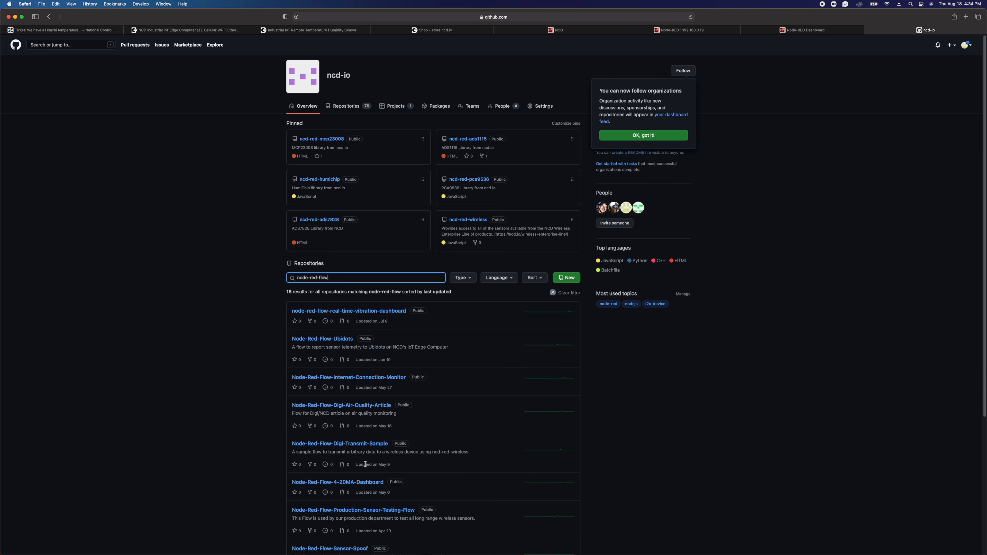
{"action": "left_click", "coordinate": [339, 339]}
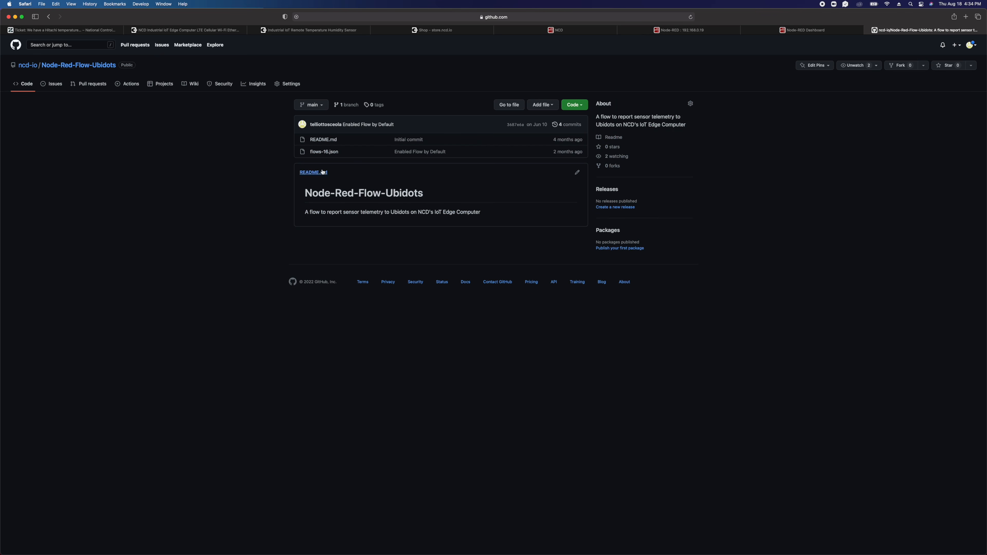
{"action": "left_click", "coordinate": [322, 152]}
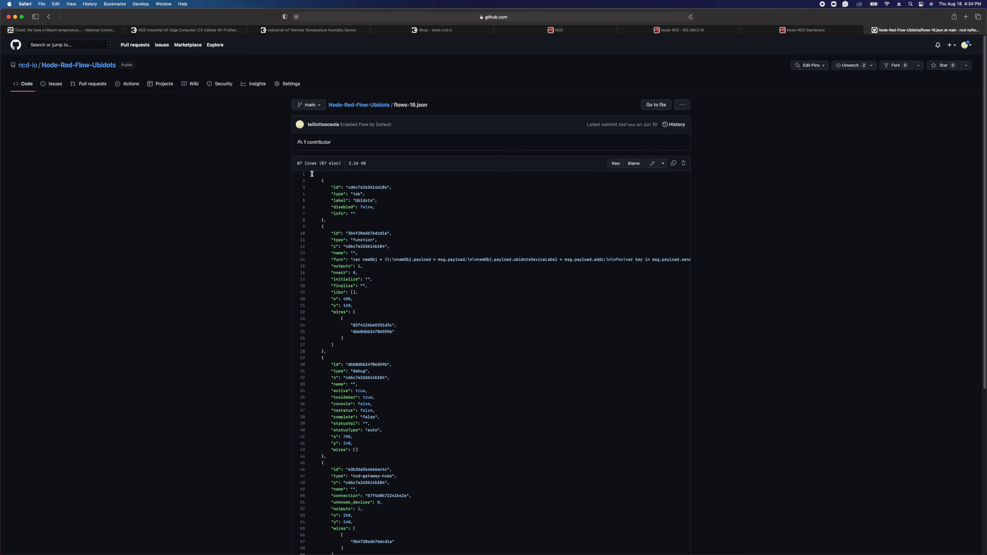
Copy the entire JSON code of flows-16.json and decline the incoming meeting invitation
{"action": "left_click_drag", "start_coordinate": [313, 174], "coordinate": [332, 494]}
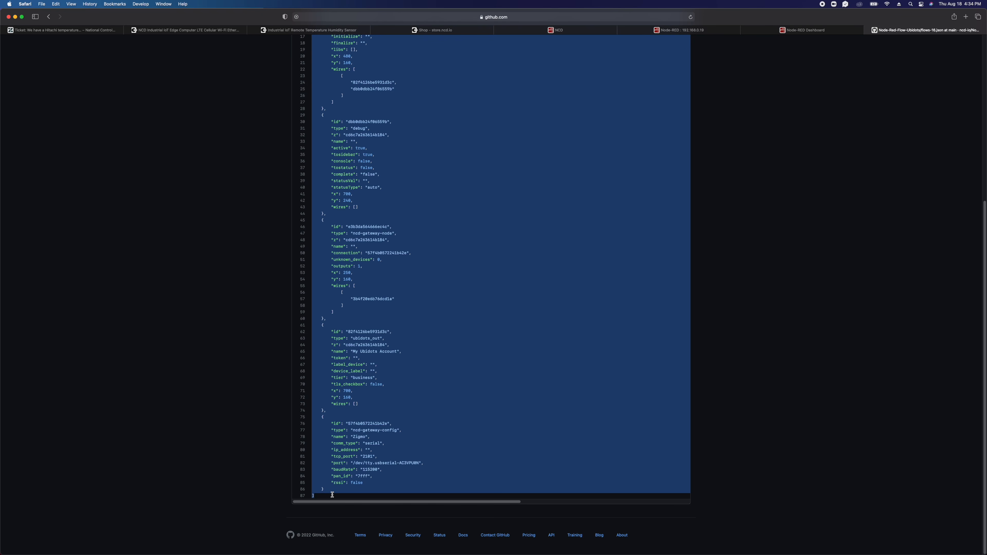
{"action": "right_click", "coordinate": [336, 486]}
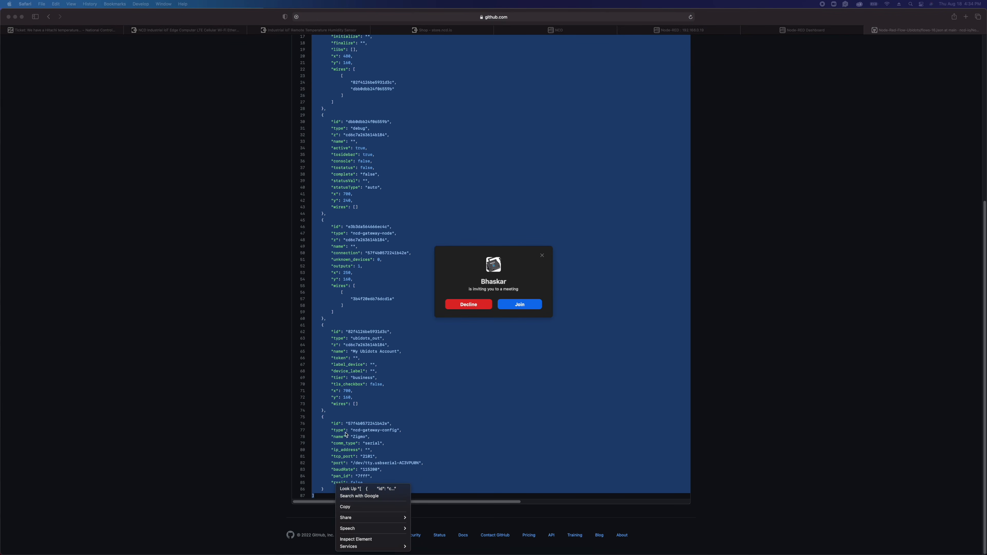
{"action": "left_click", "coordinate": [370, 510]}
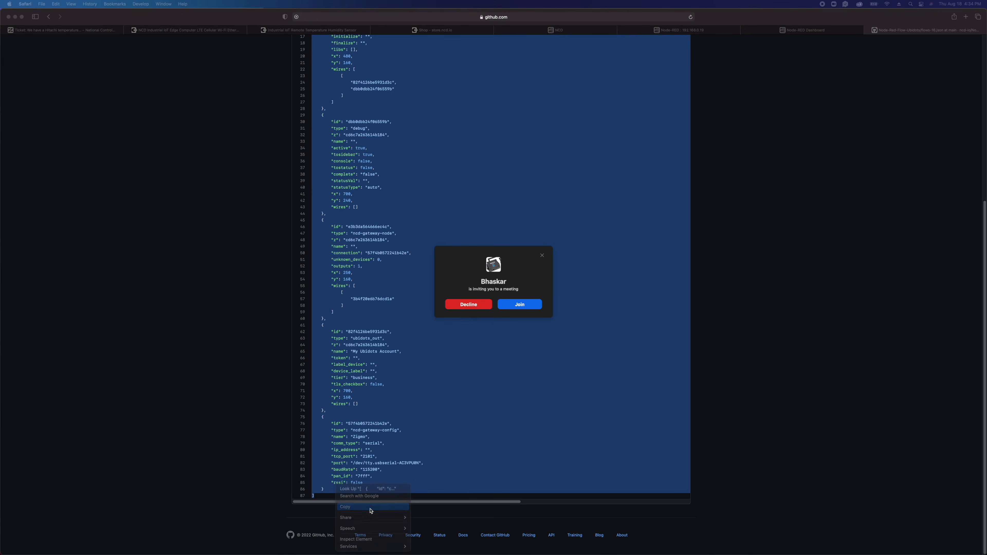
{"action": "left_click", "coordinate": [469, 305]}
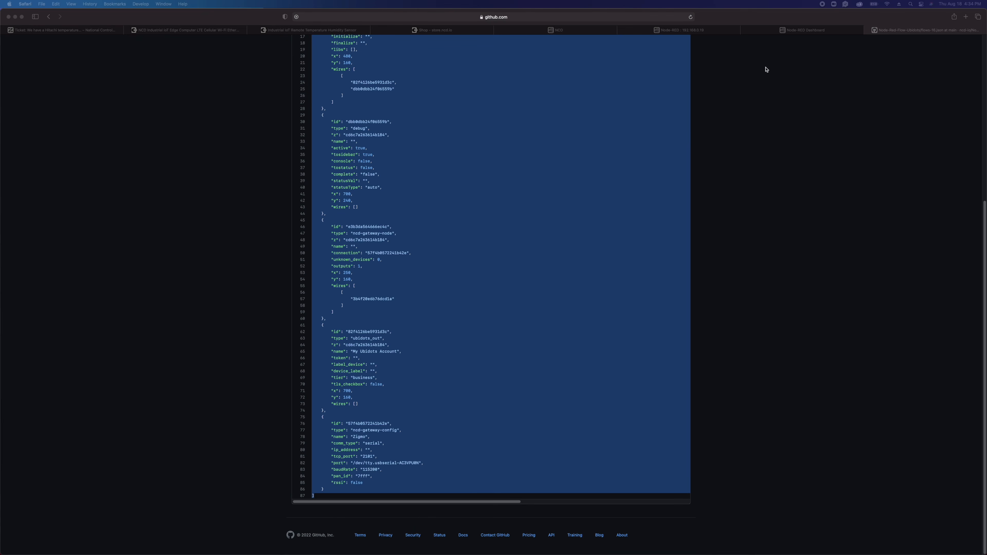
Return to the Node-RED flow editor and import the copied flow JSON, choosing to import a copy of the existing nodes
{"action": "left_click", "coordinate": [788, 33]}
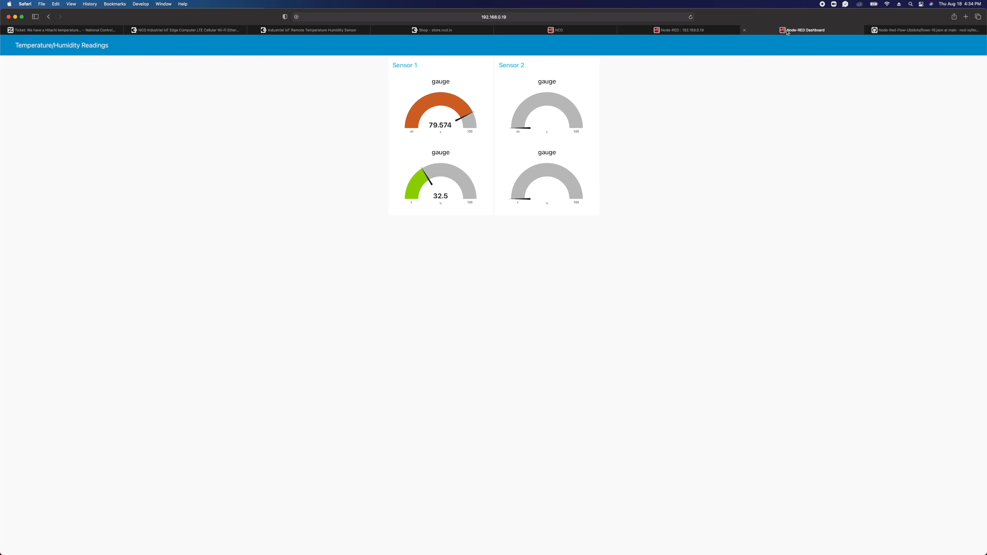
{"action": "left_click", "coordinate": [680, 29]}
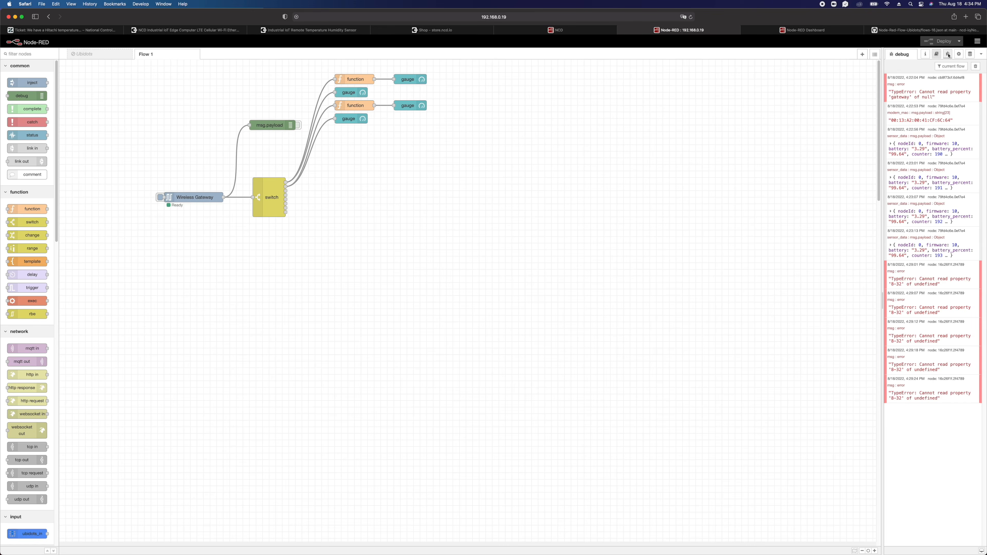
{"action": "left_click", "coordinate": [977, 41]}
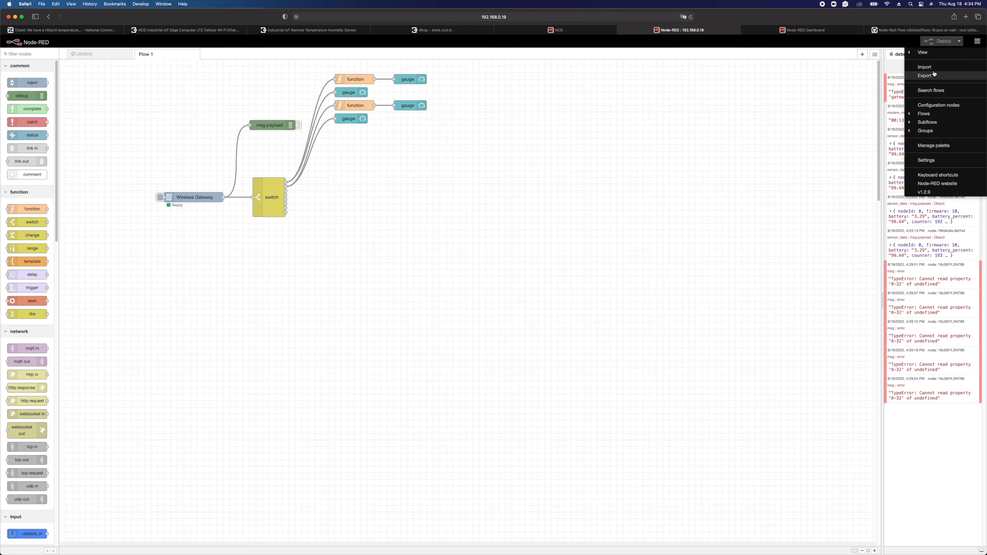
{"action": "left_click", "coordinate": [913, 79]}
{"action": "key", "text": "super+v"}
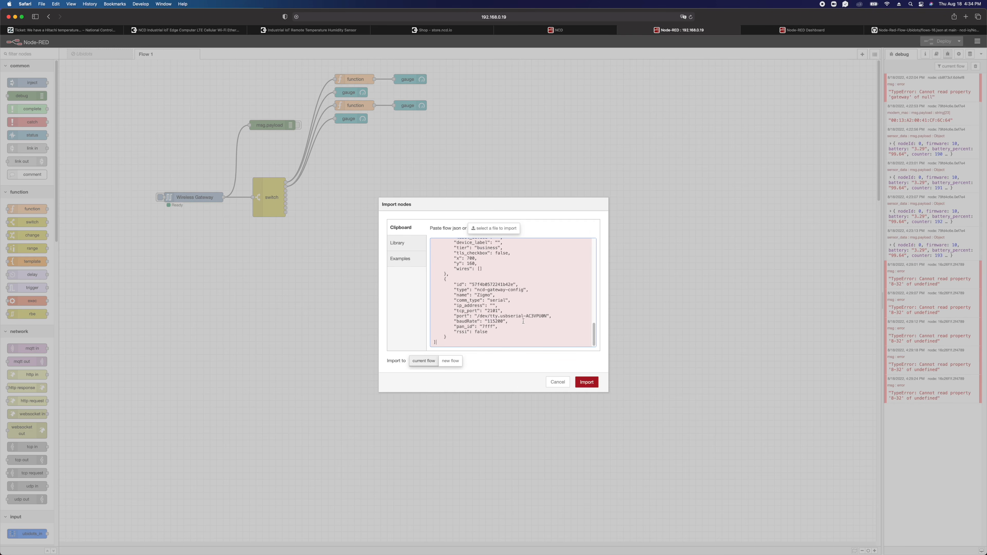
{"action": "left_click", "coordinate": [587, 382]}
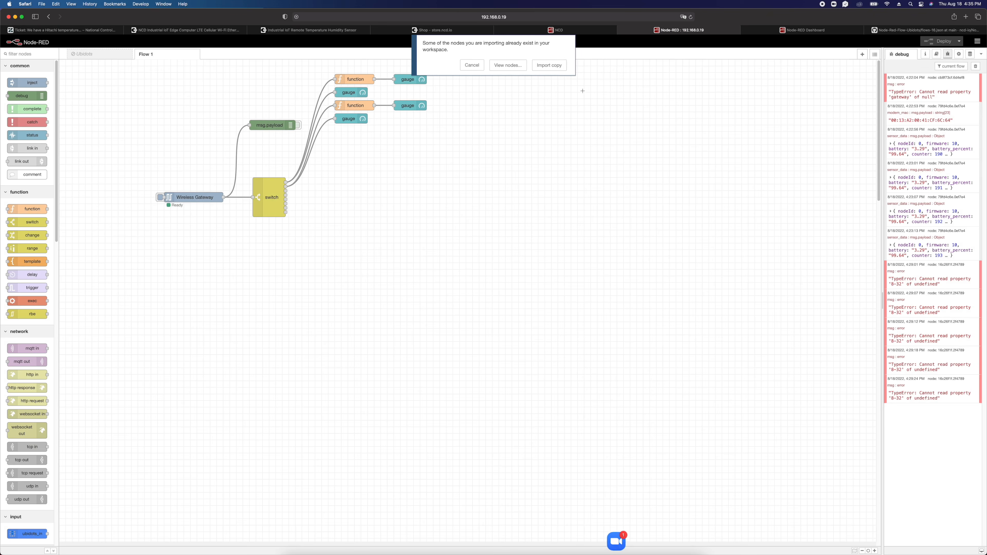
{"action": "left_click", "coordinate": [549, 65]}
View the imported Ubidots flow and its properties, cancelling without changes
{"action": "left_click", "coordinate": [228, 55]}
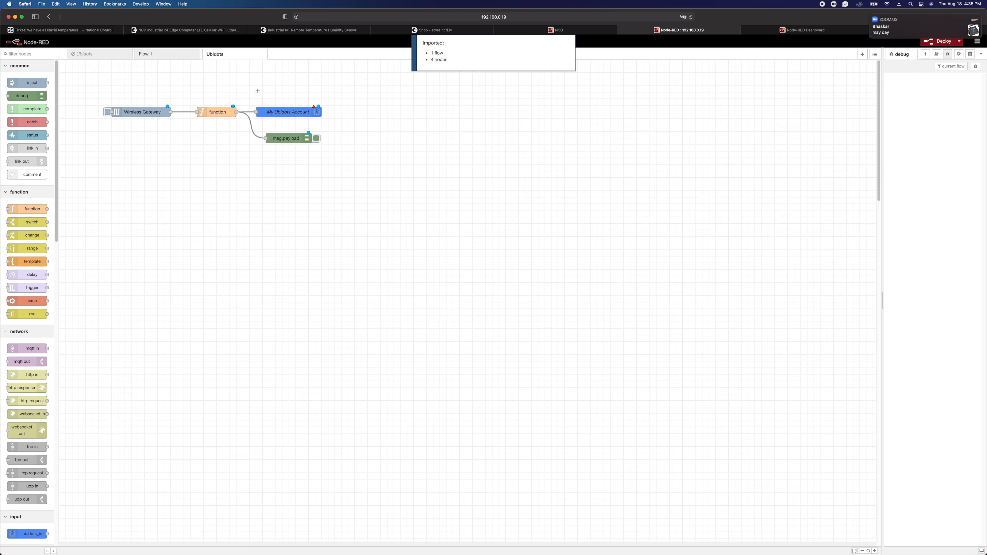
{"action": "double_click", "coordinate": [252, 57]}
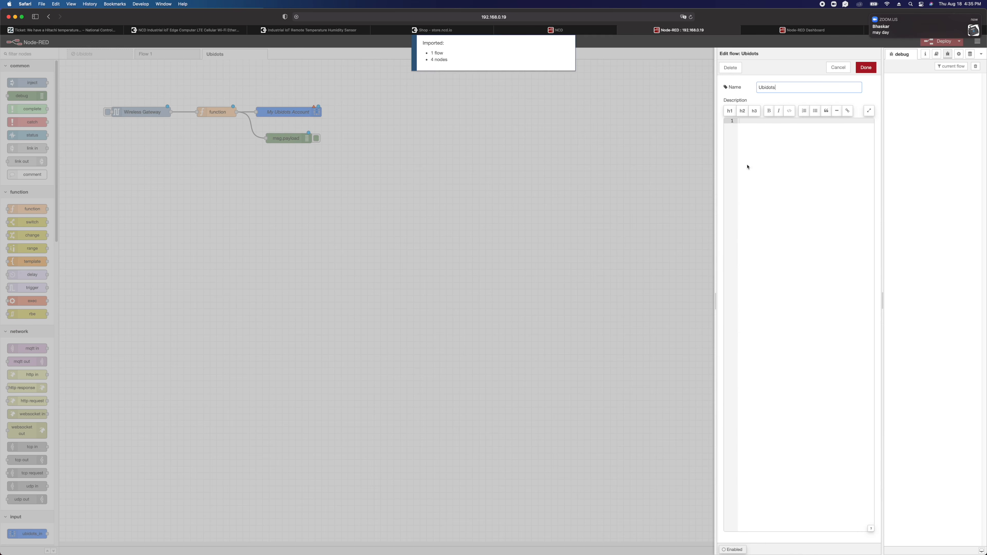
{"action": "left_click", "coordinate": [838, 67]}
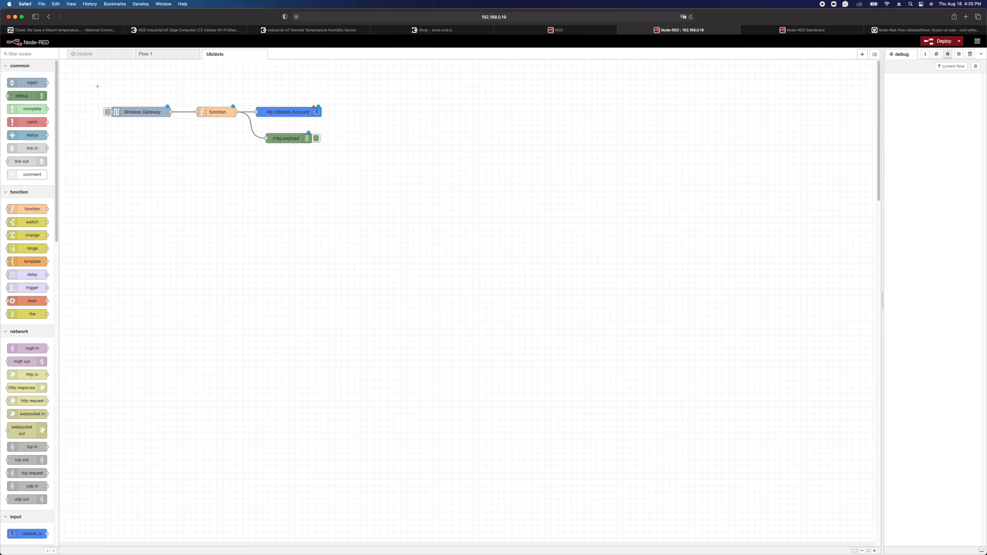
Go back to Flow 1 and view the code of the upper function node, closing it unchanged
{"action": "left_click", "coordinate": [182, 54]}
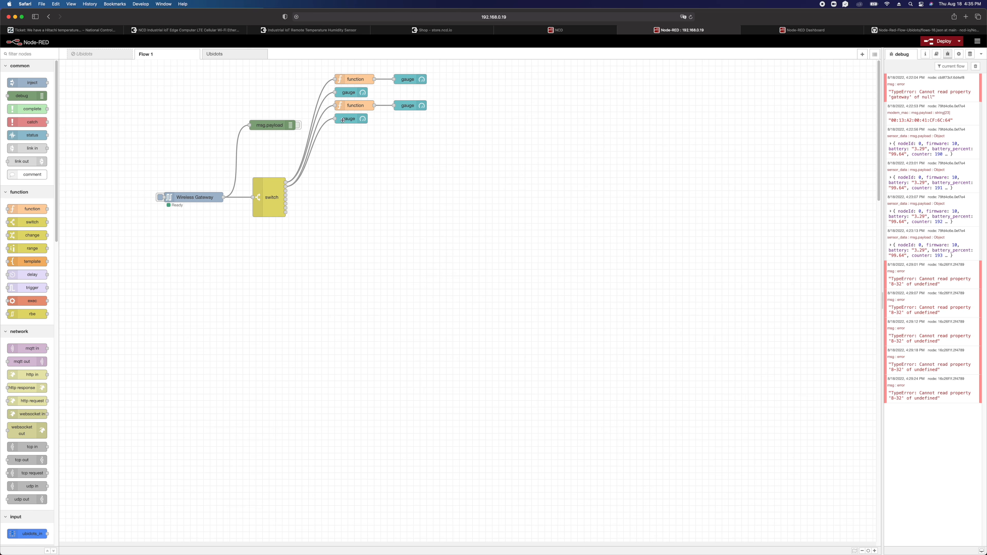
{"action": "double_click", "coordinate": [356, 78]}
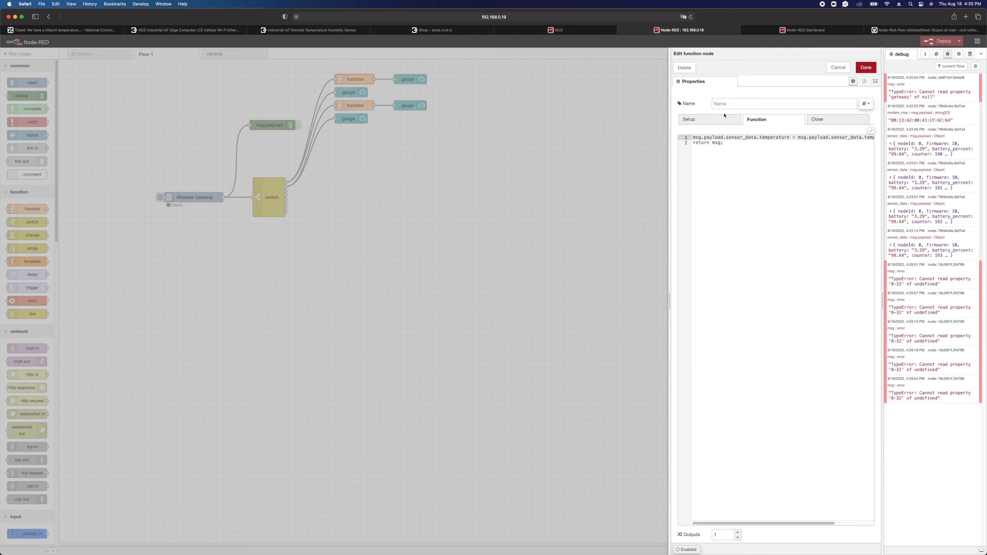
{"action": "left_click", "coordinate": [866, 68]}
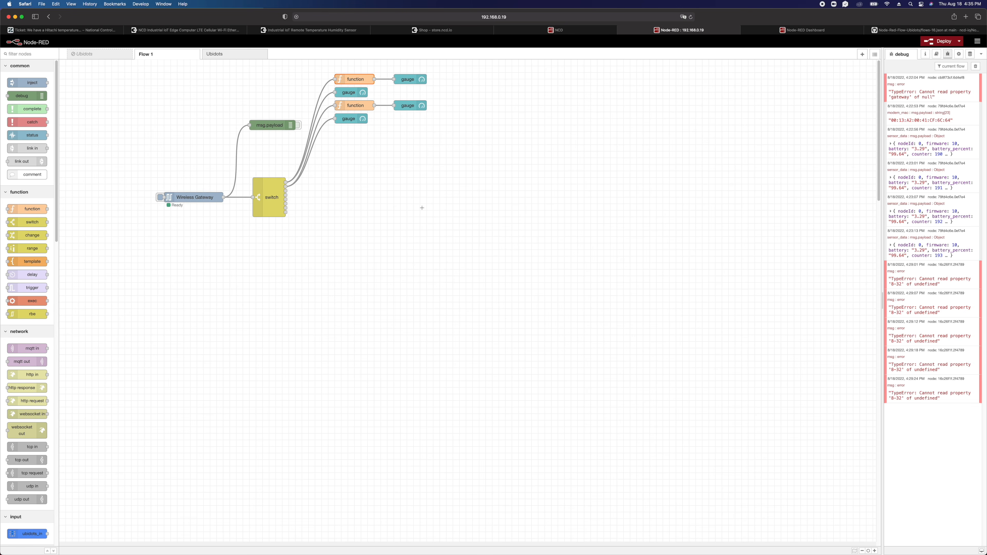
Switch to the NCD store product page, view the Contact Us page linked in its footer, and open the Community site
{"action": "left_click", "coordinate": [152, 29]}
{"action": "scroll", "coordinate": [527, 245], "scroll_direction": "down", "scroll_amount": 20}
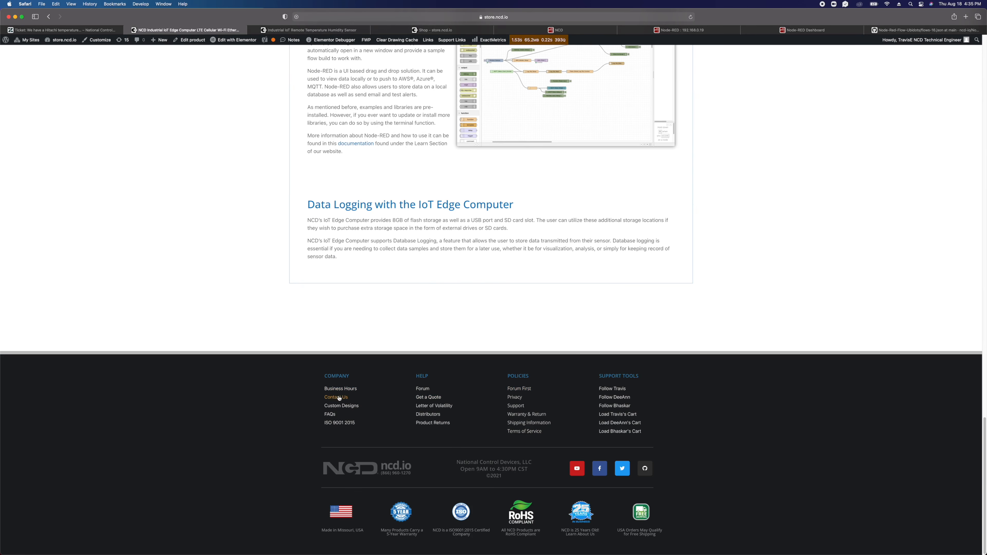
{"action": "left_click", "coordinate": [349, 396]}
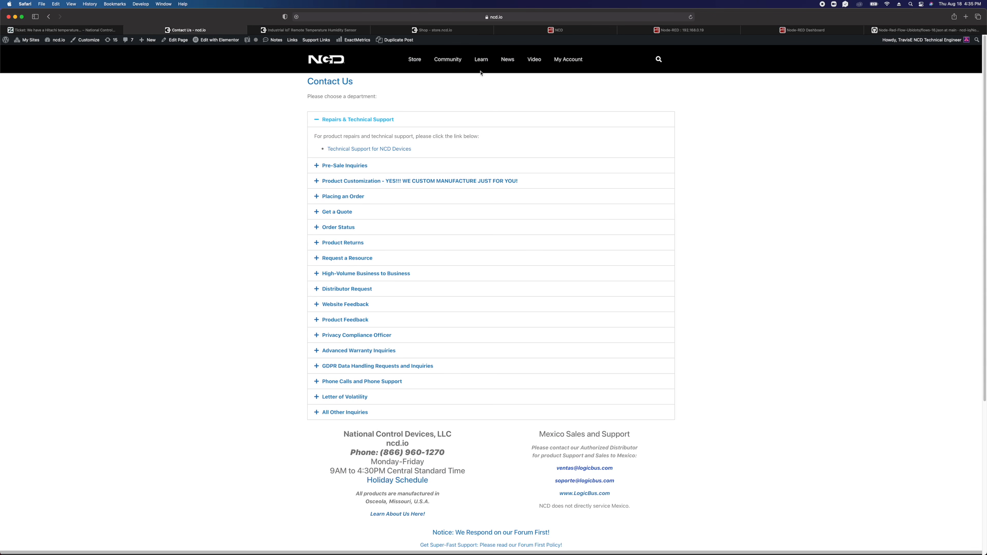
{"action": "left_click", "coordinate": [450, 63]}
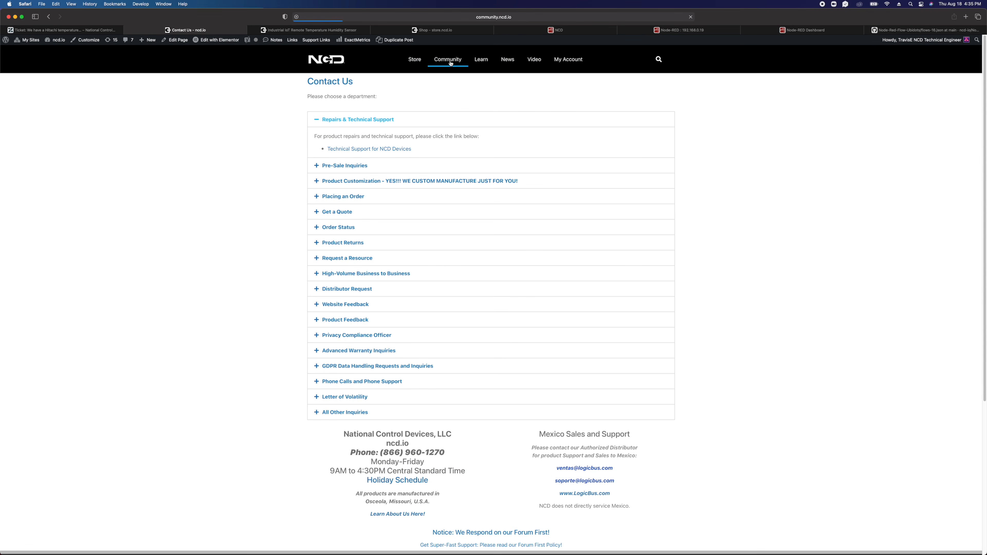